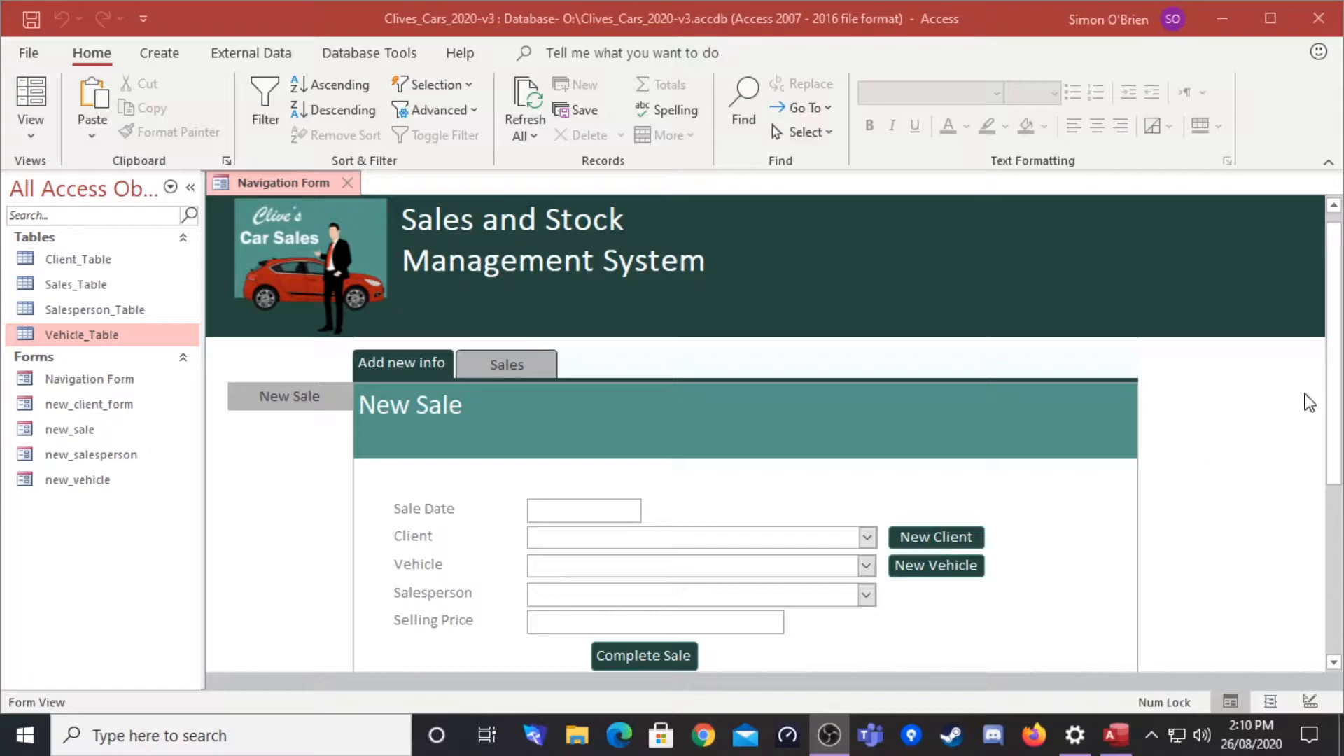
Set the sale date of the new sale to 26/08/2020 using the date picker
left_click_drag(1331, 406, 1334, 412)
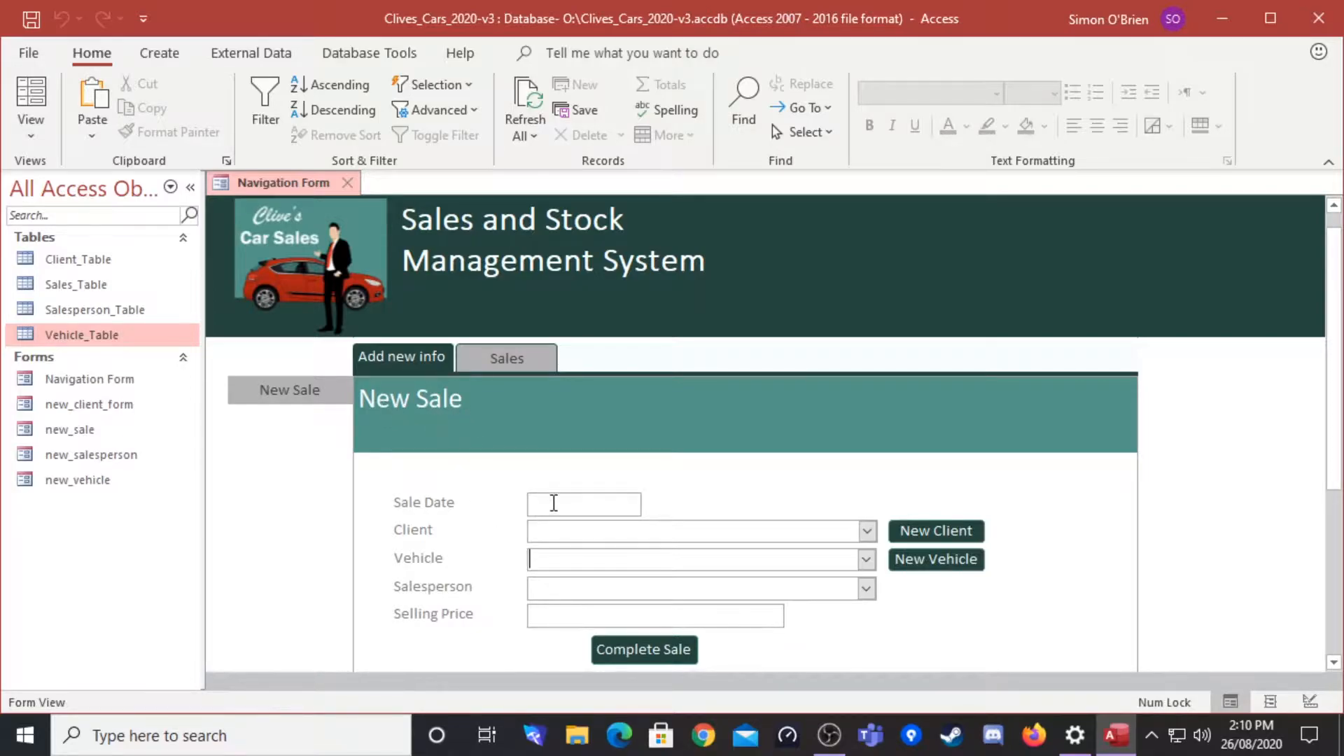
left_click(616, 504)
left_click(652, 503)
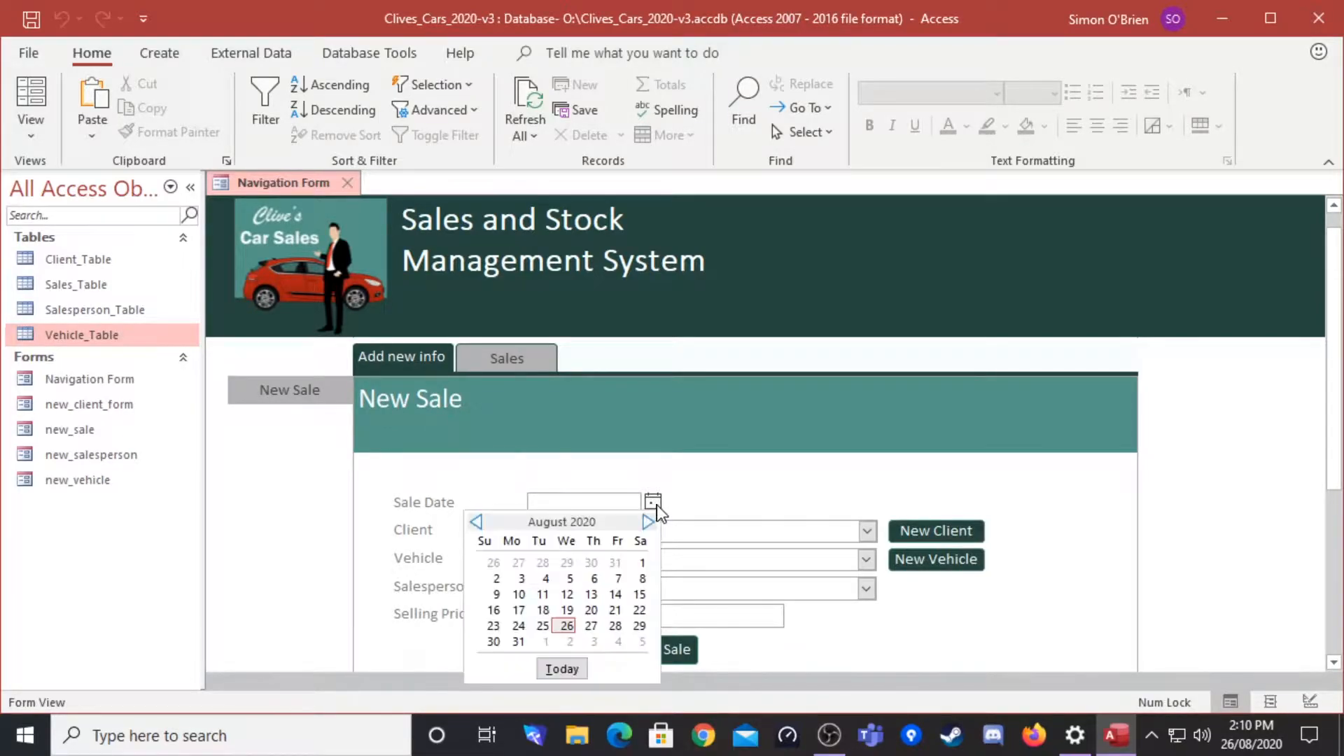
left_click(567, 625)
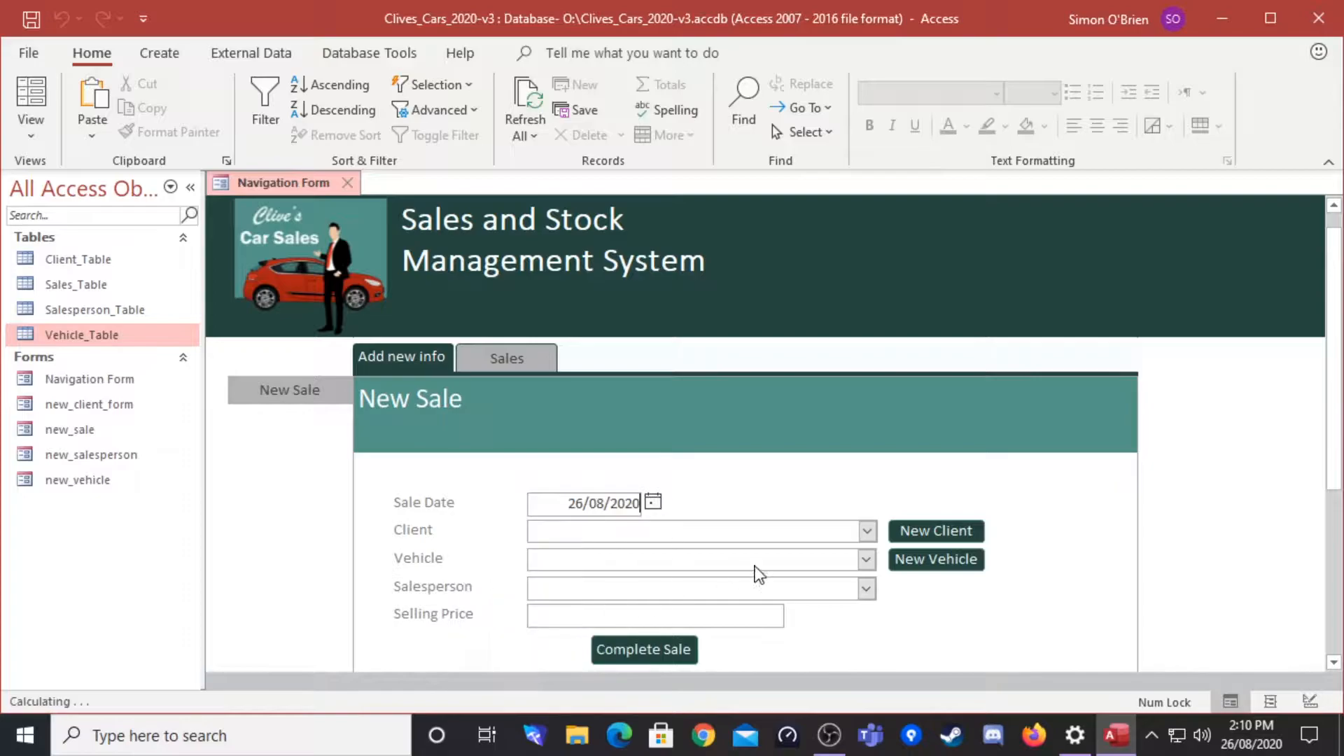
Select the client and the vehicle "2012 - Bengue Hatchback - Green - Automatic" for the new sale
left_click(867, 532)
left_click(575, 428)
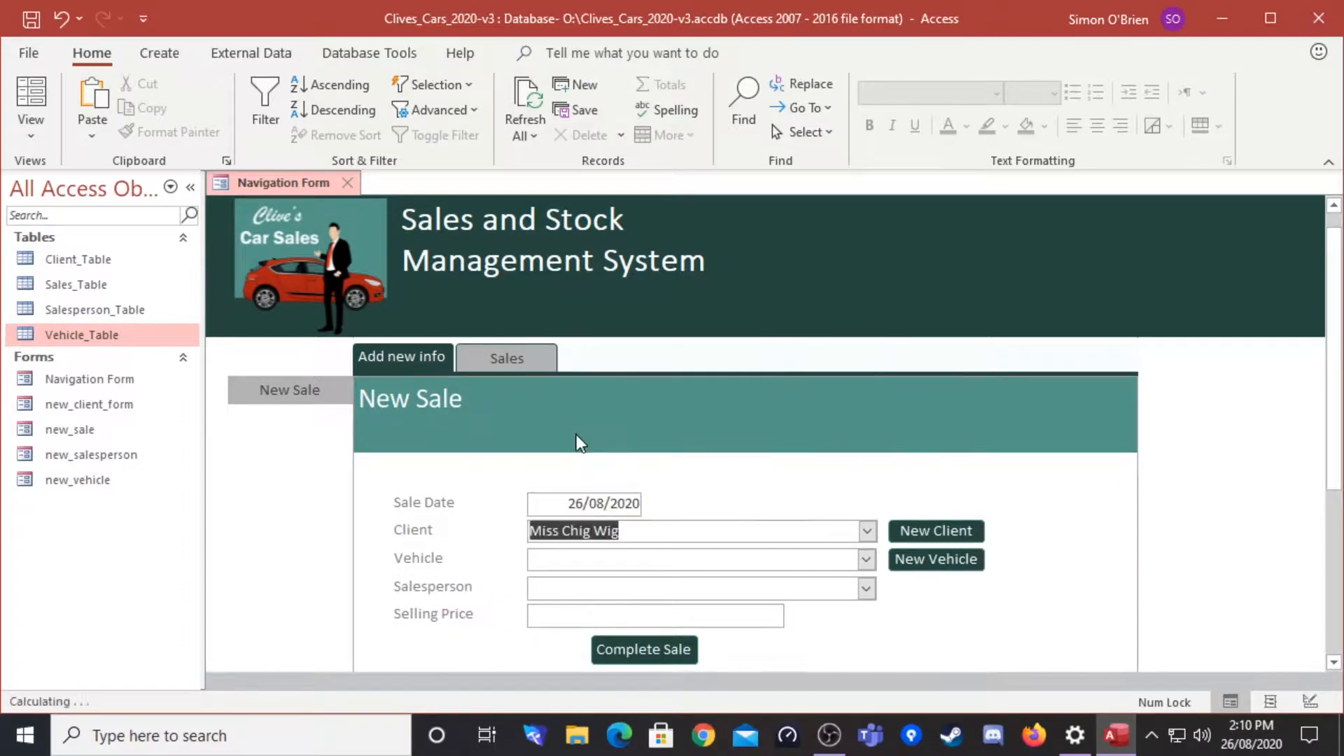
left_click(866, 560)
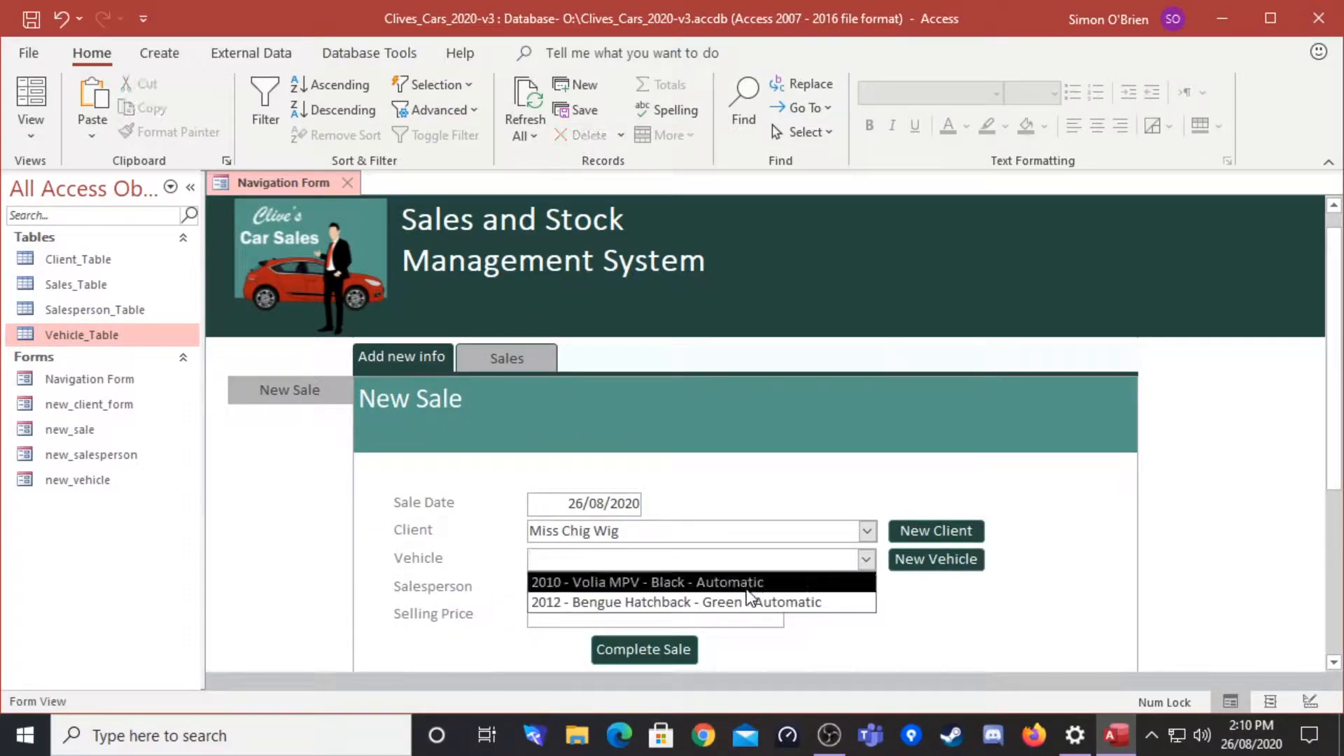
left_click(746, 603)
Select the salesperson and enter a selling price of 23000 for the new sale
left_click(867, 589)
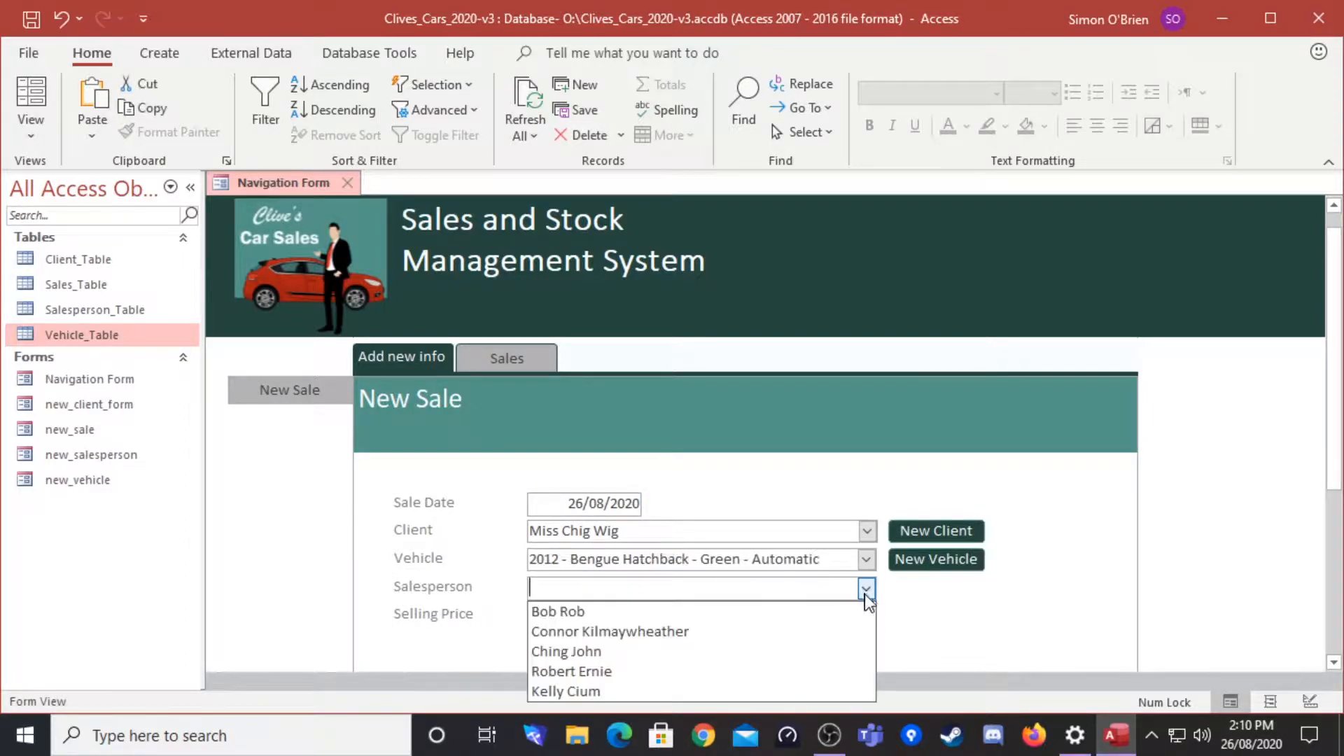
left_click(588, 649)
left_click(672, 614)
type("230000")
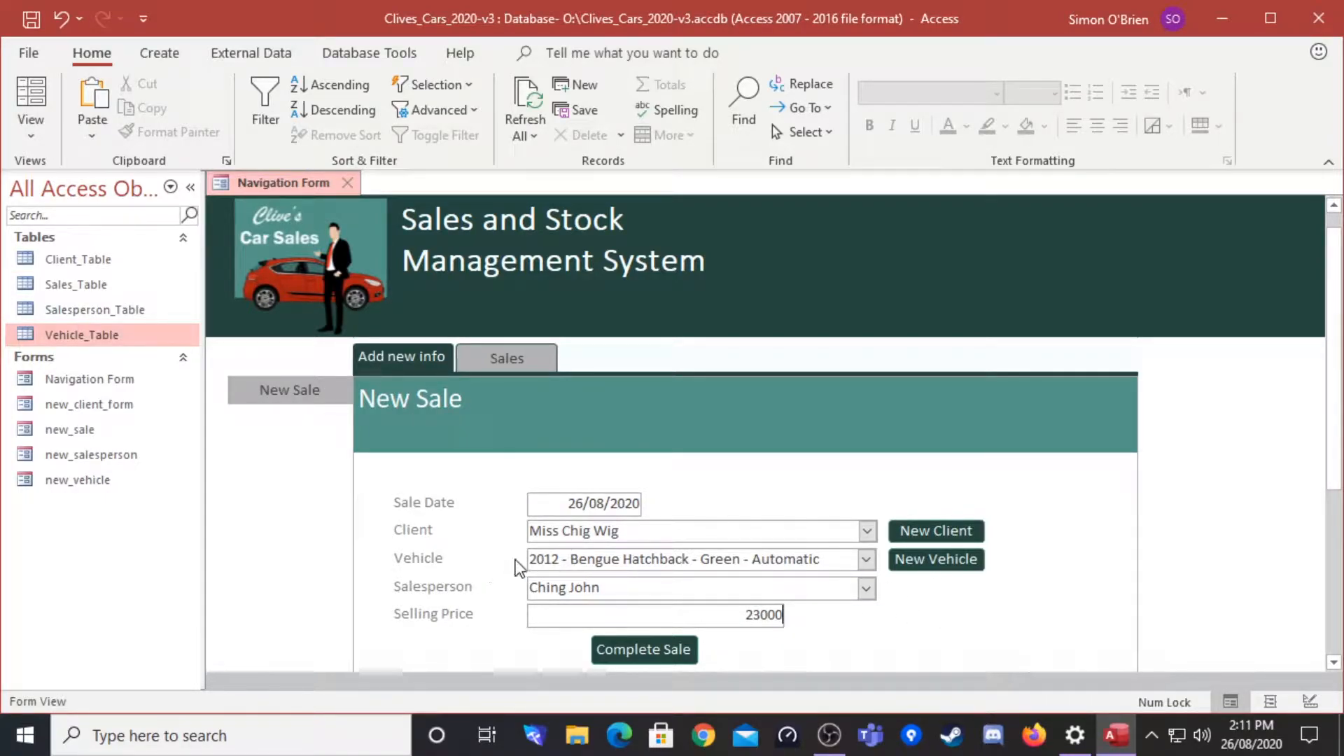
Open Vehicle_Table and compare its Sold? column with the vehicles offered for selection in the New Sale form
left_click(869, 561)
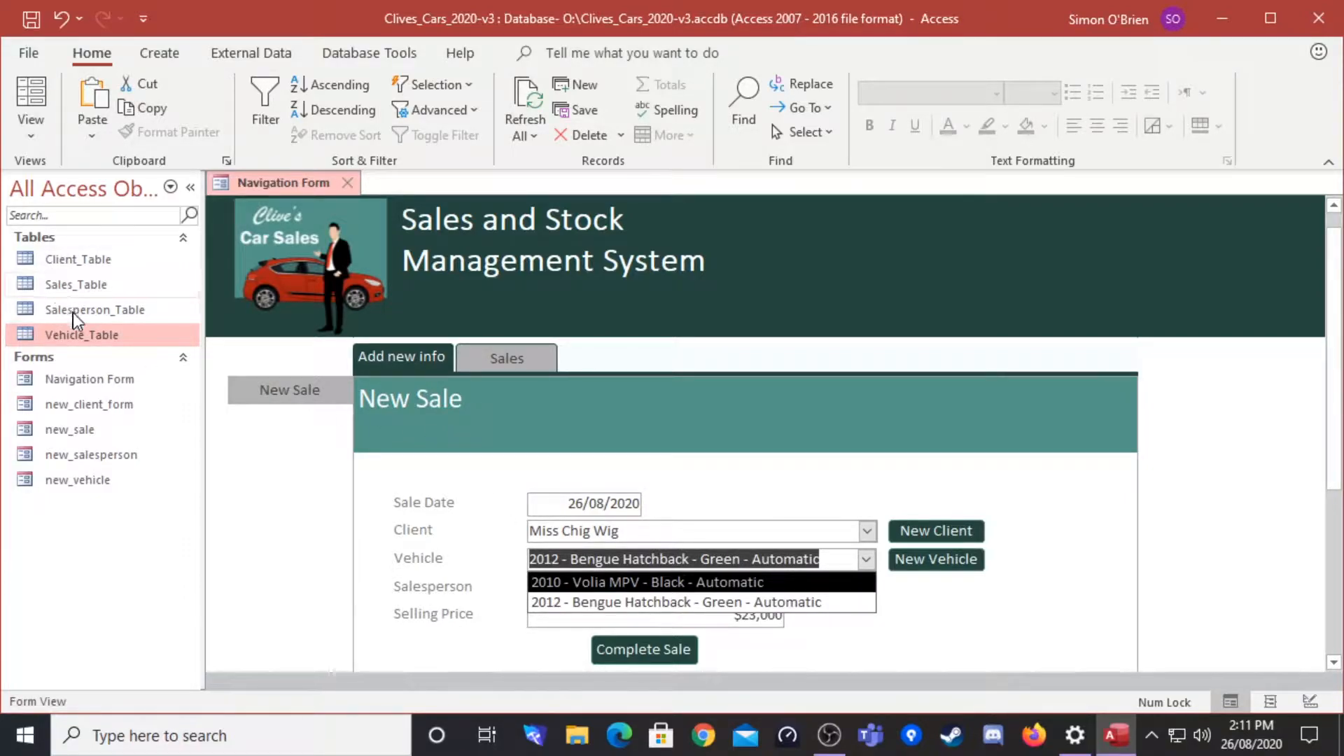
left_click(84, 343)
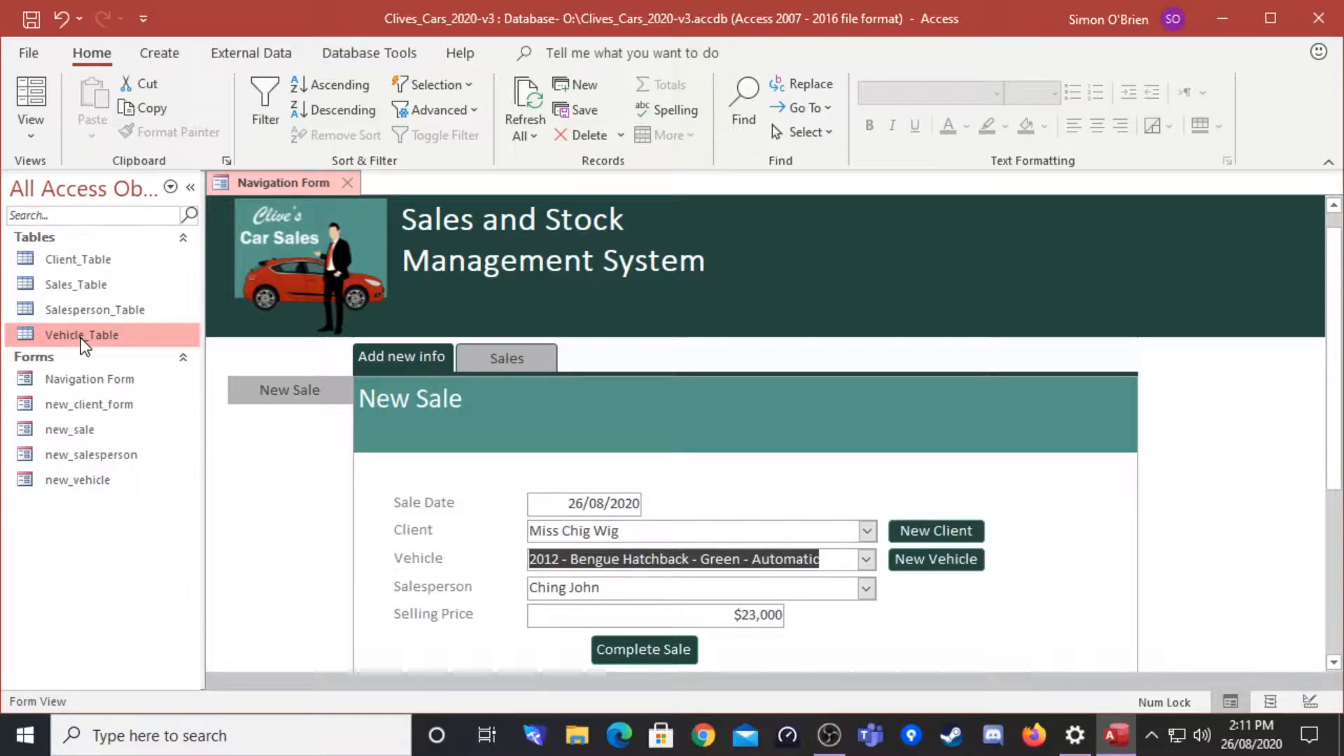
double_click(83, 338)
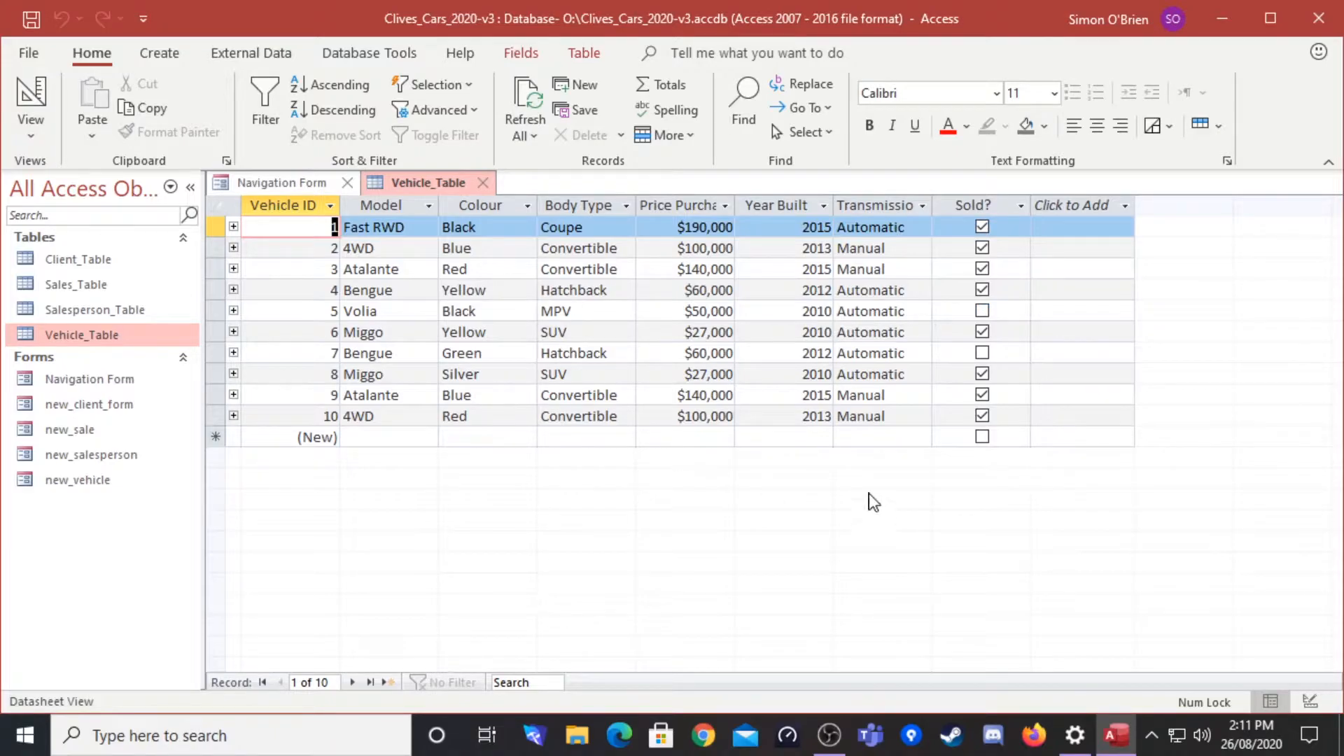
left_click(301, 183)
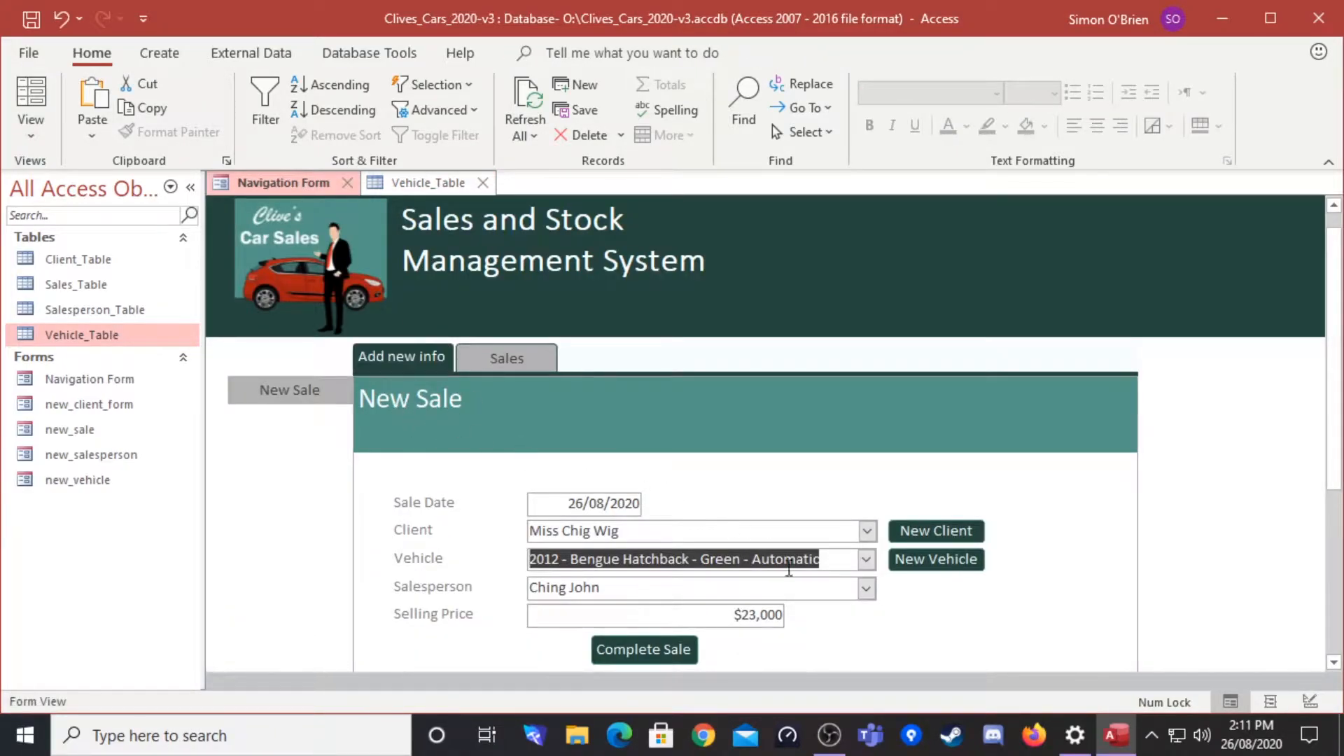
left_click(869, 561)
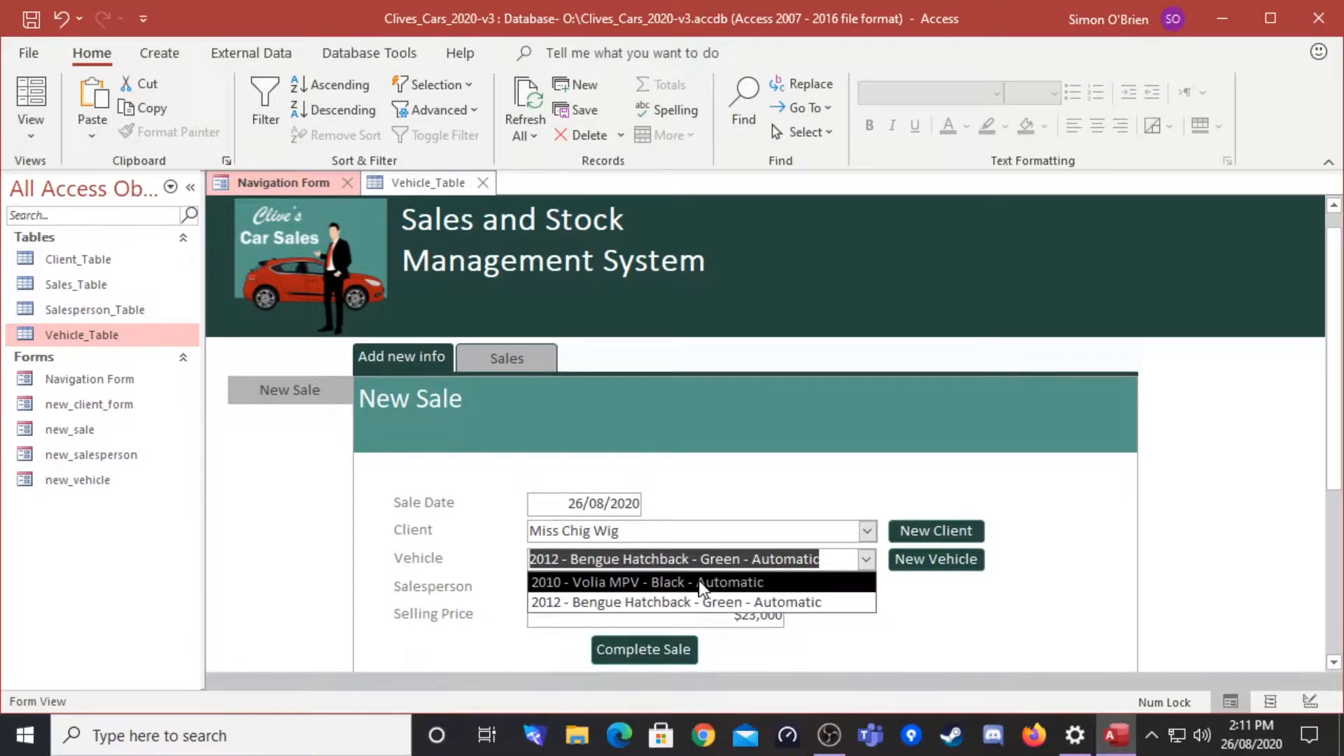
left_click(423, 183)
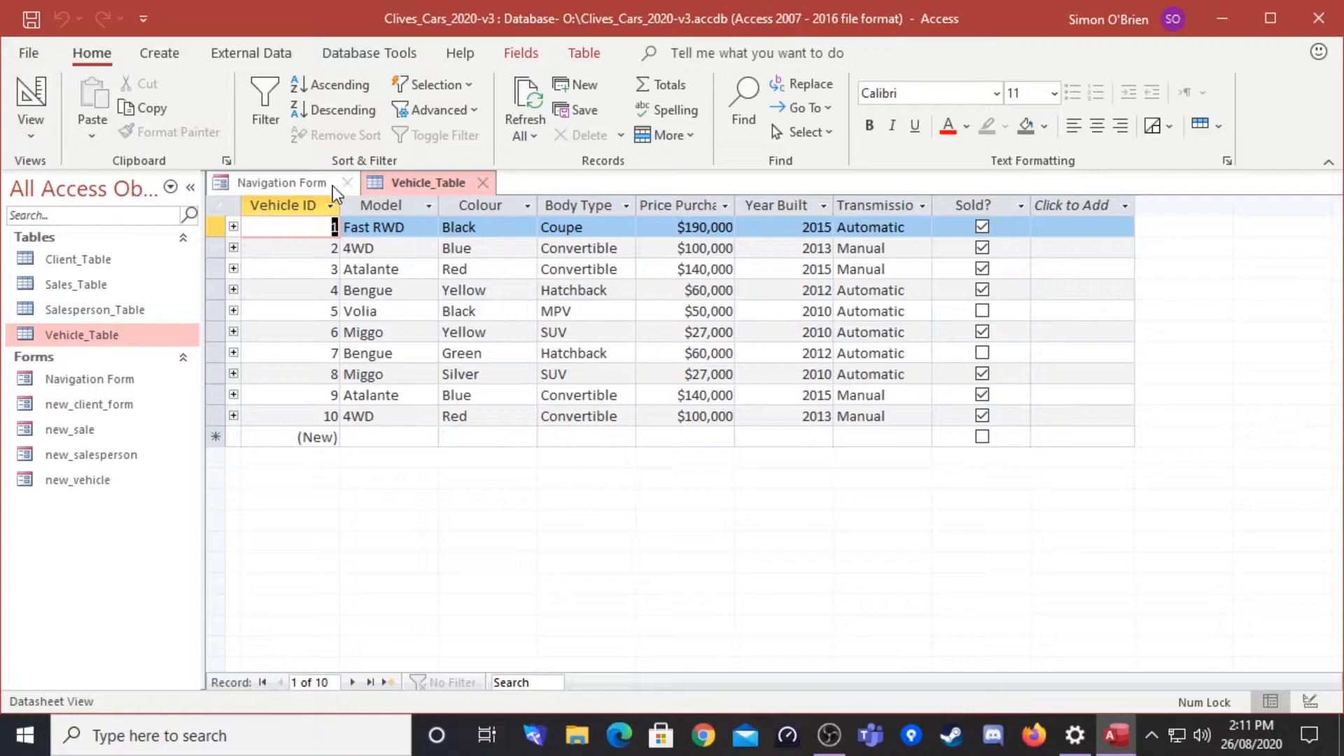
left_click(312, 183)
left_click(865, 559)
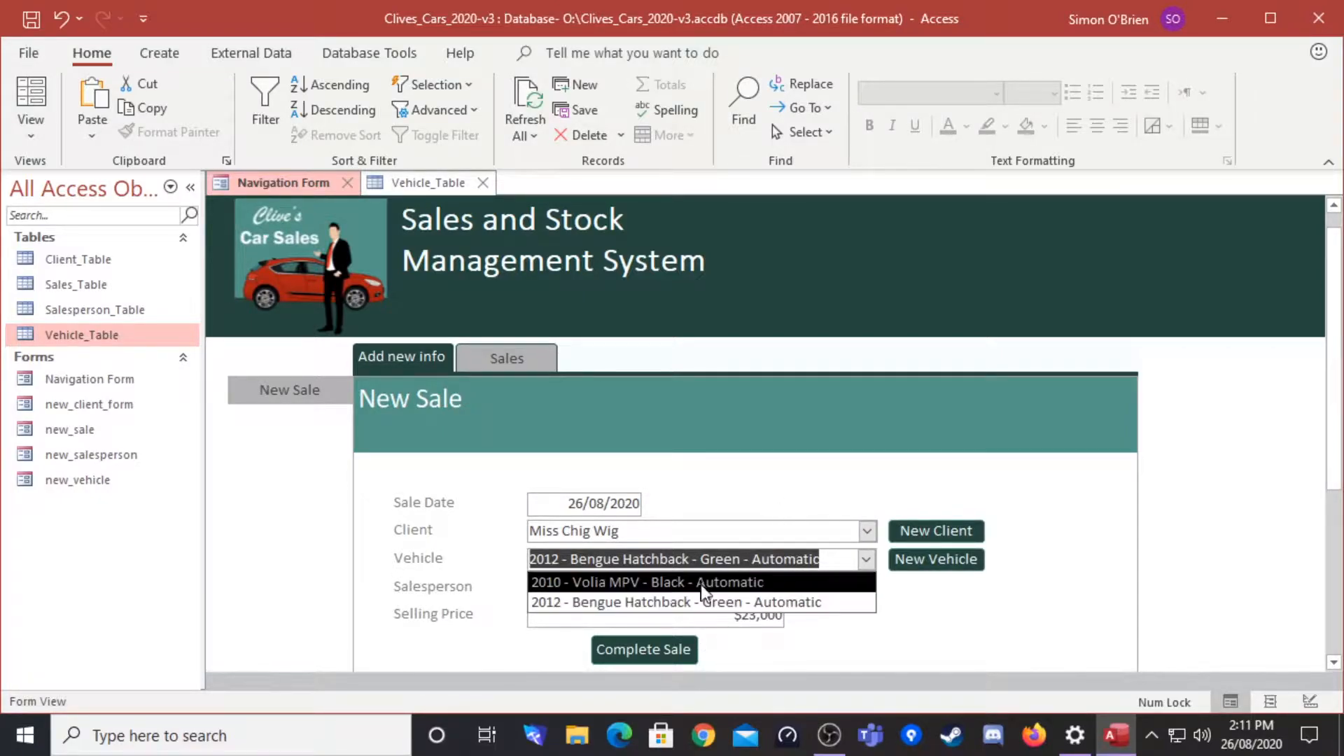
left_click(423, 186)
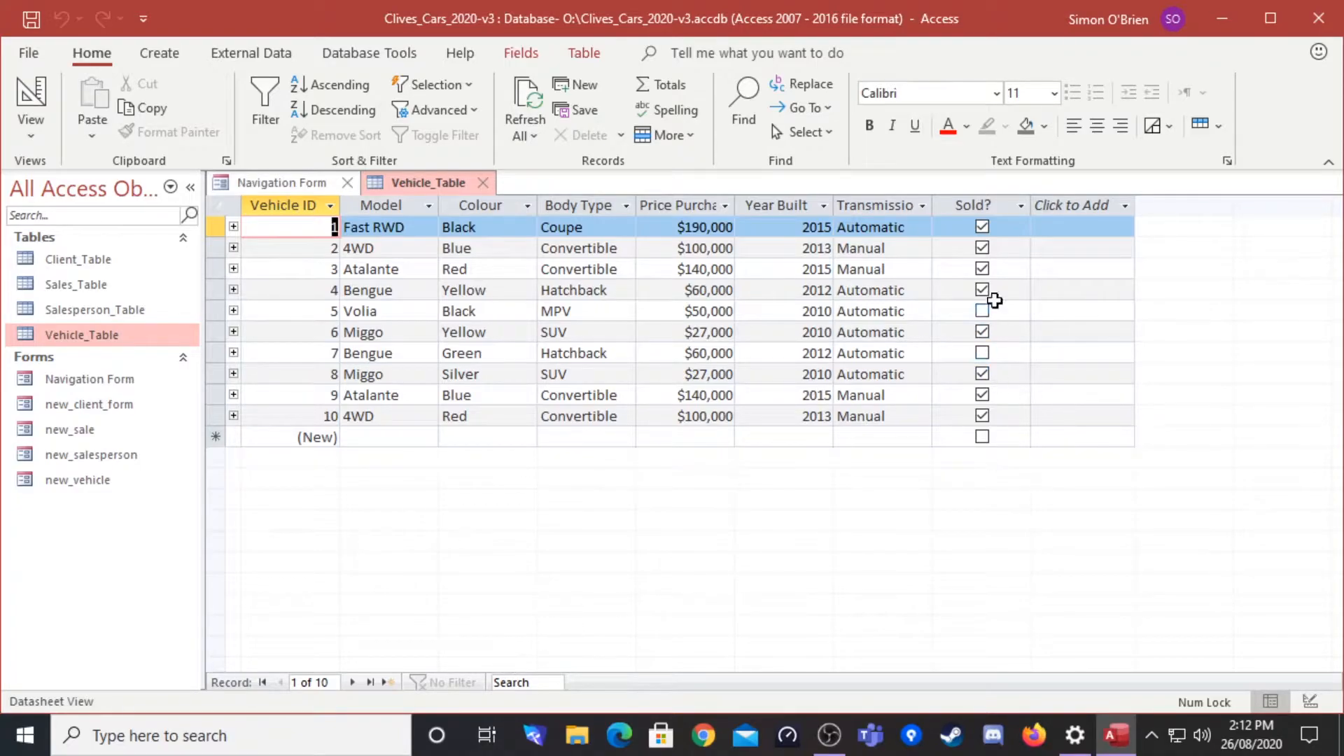
left_click(328, 188)
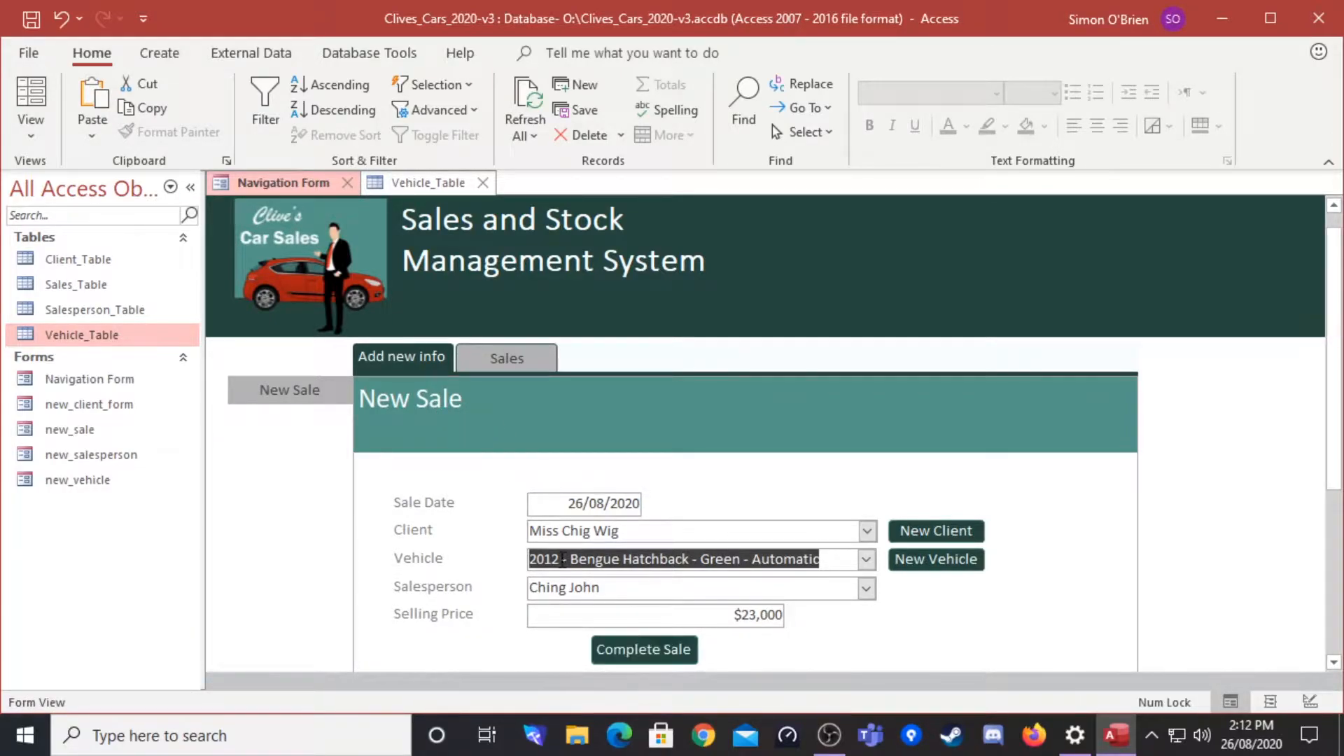
left_click(432, 185)
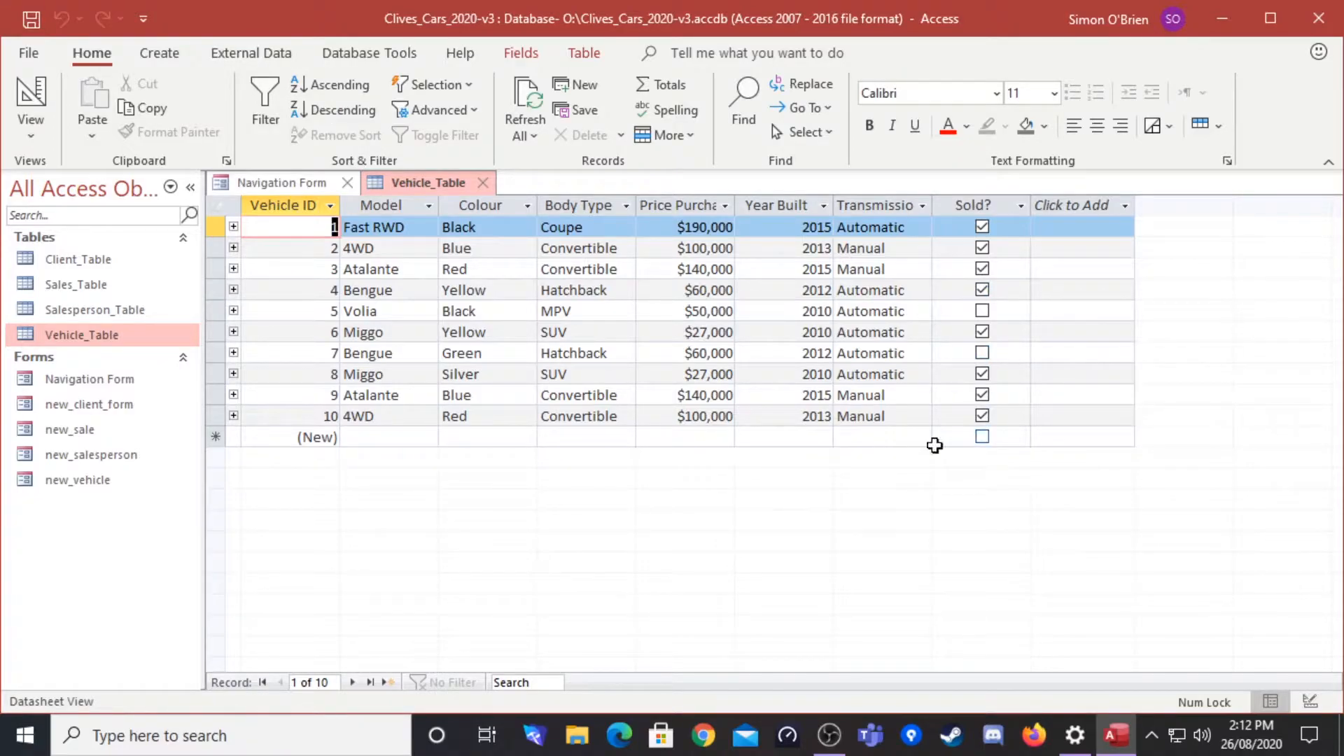
left_click(305, 182)
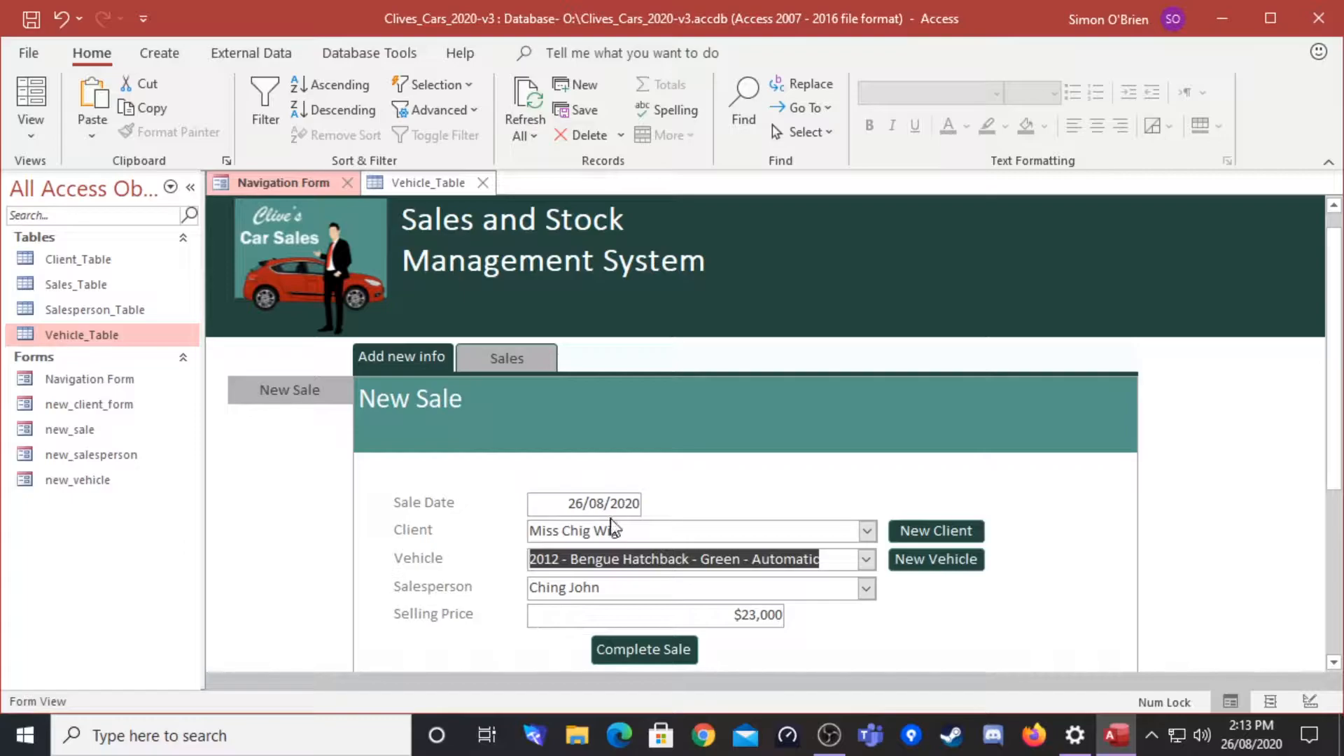
Move to a blank sale record and select the vehicle "2010 - Volia MPV - Black - Automatic"
left_click(860, 590)
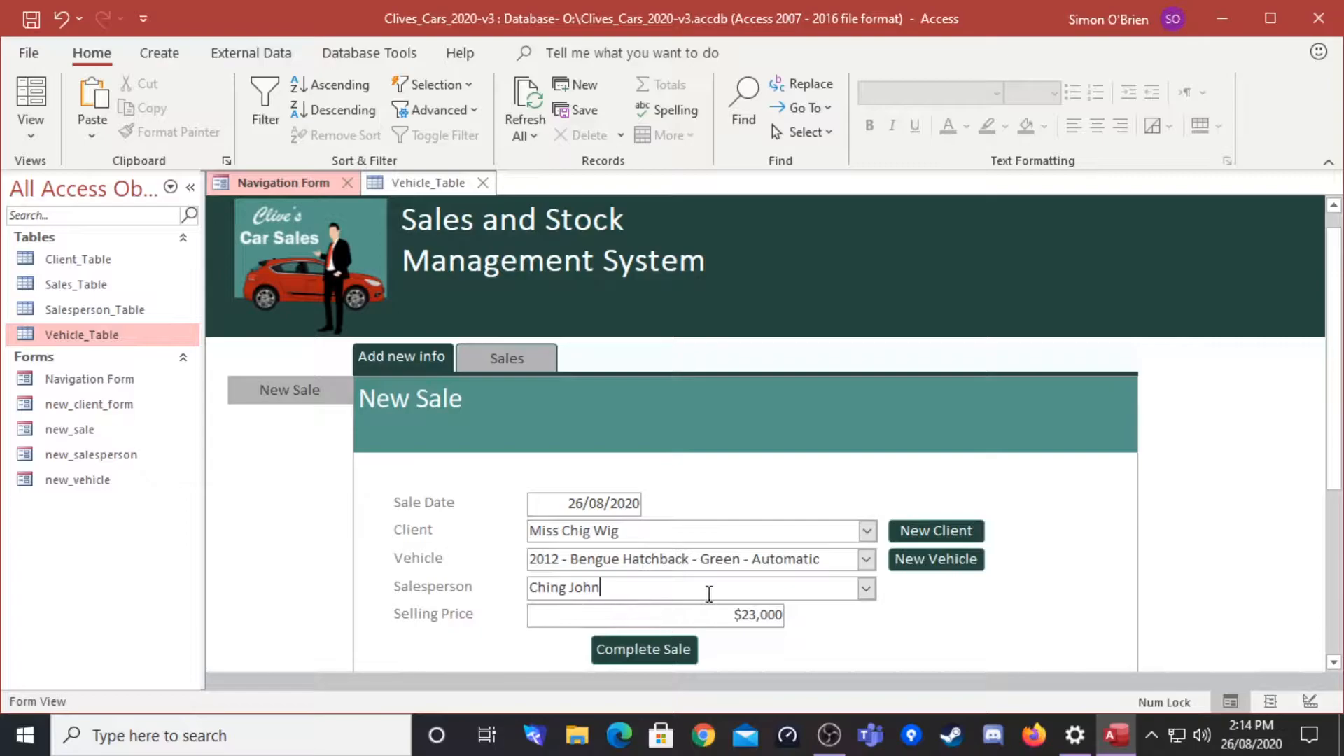
scroll(824, 550, "down", 1)
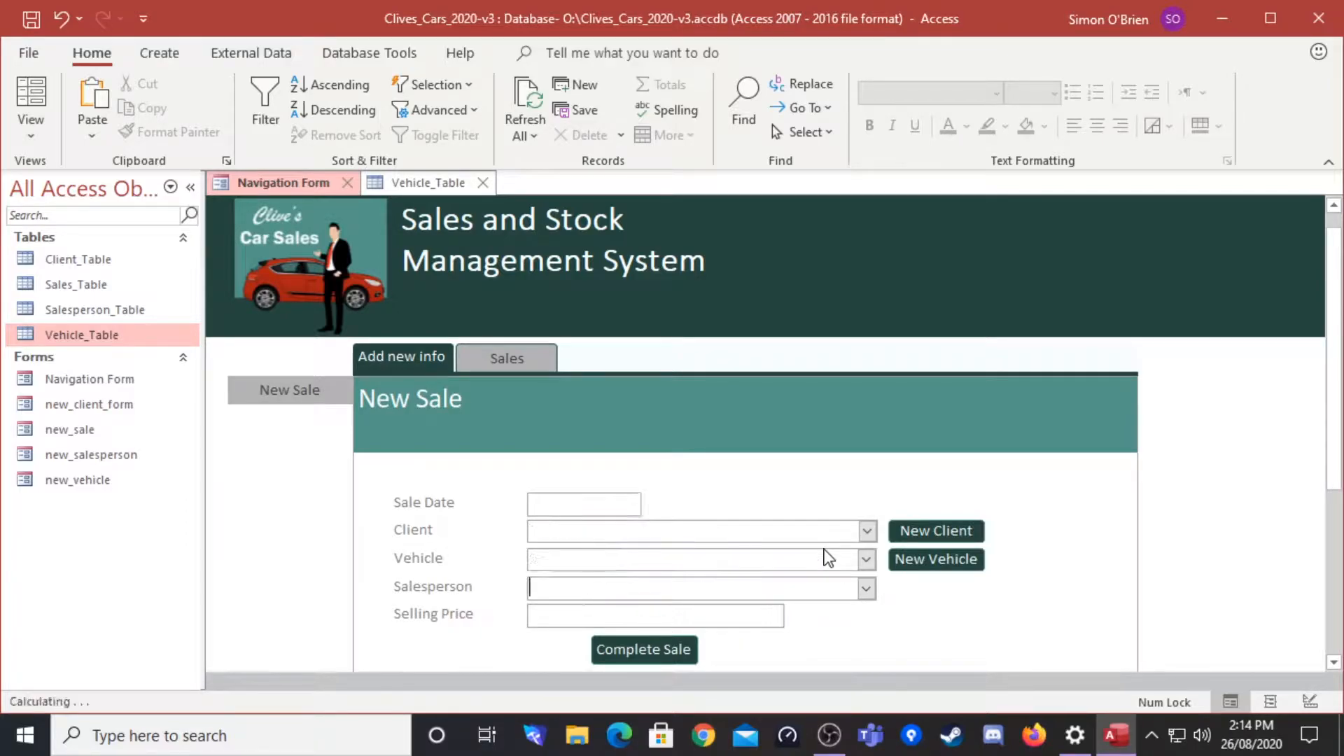
left_click(867, 560)
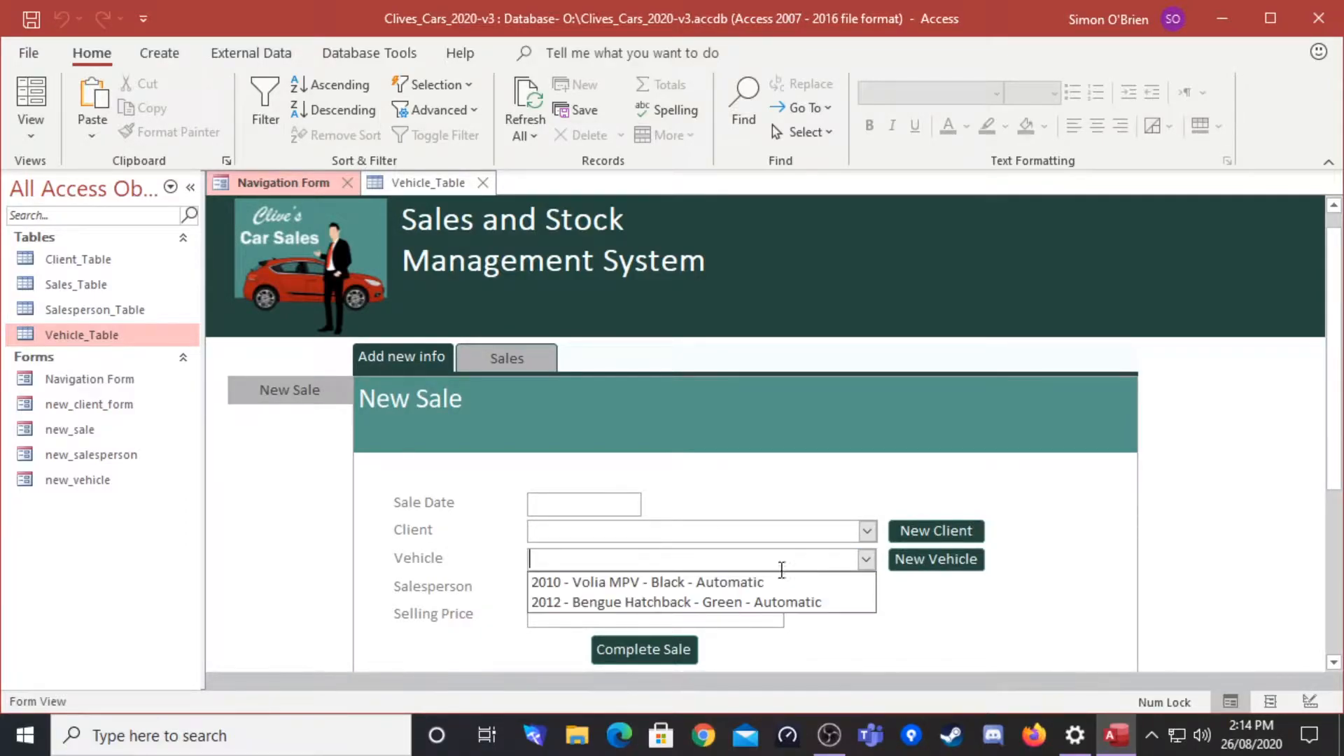
left_click(723, 583)
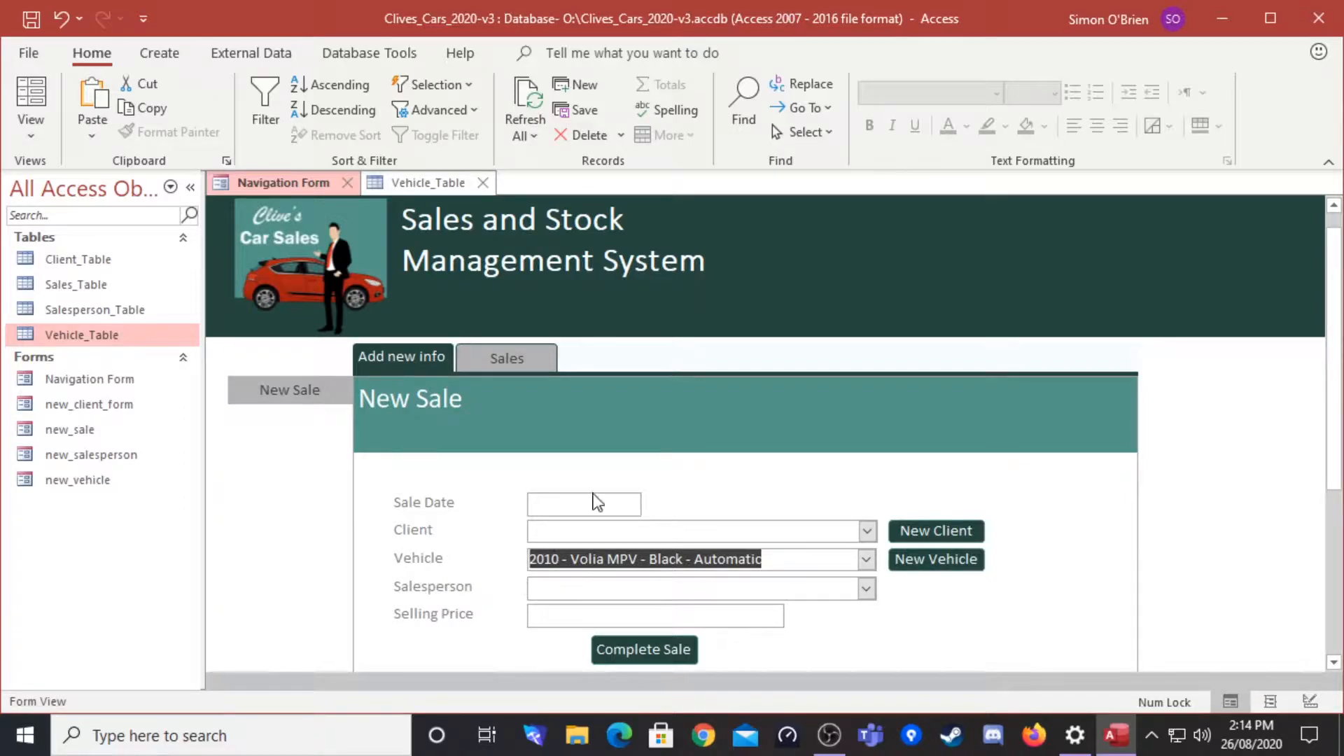
Create a new query in design view based on Vehicle_Table and enlarge its field list to show every field
left_click(161, 53)
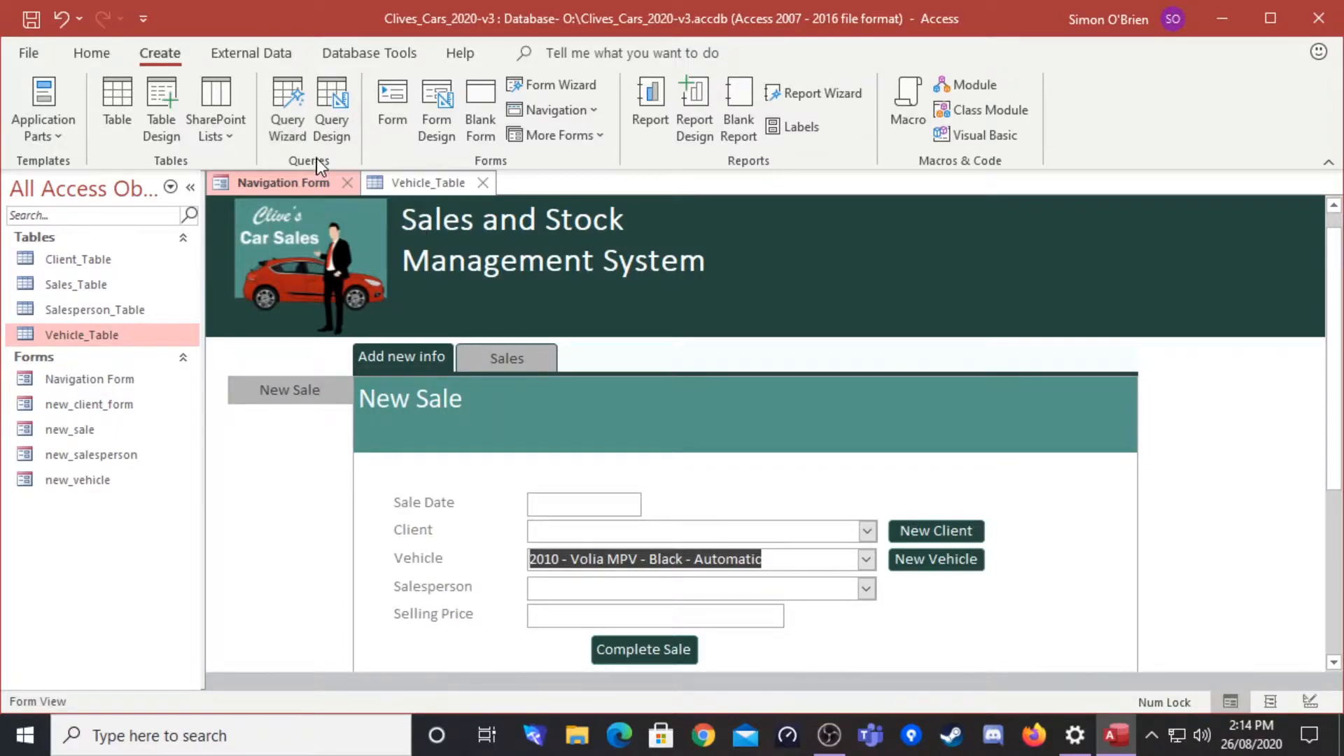
left_click(332, 108)
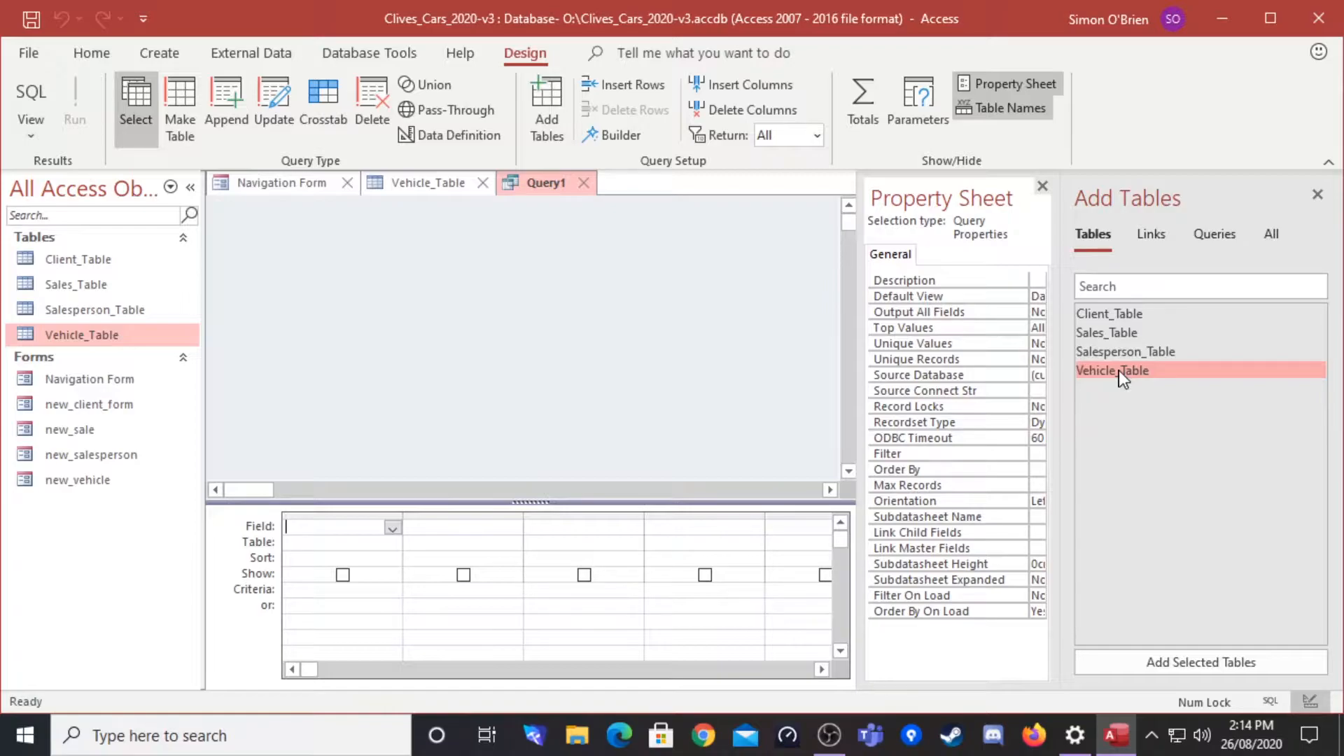
double_click(1138, 372)
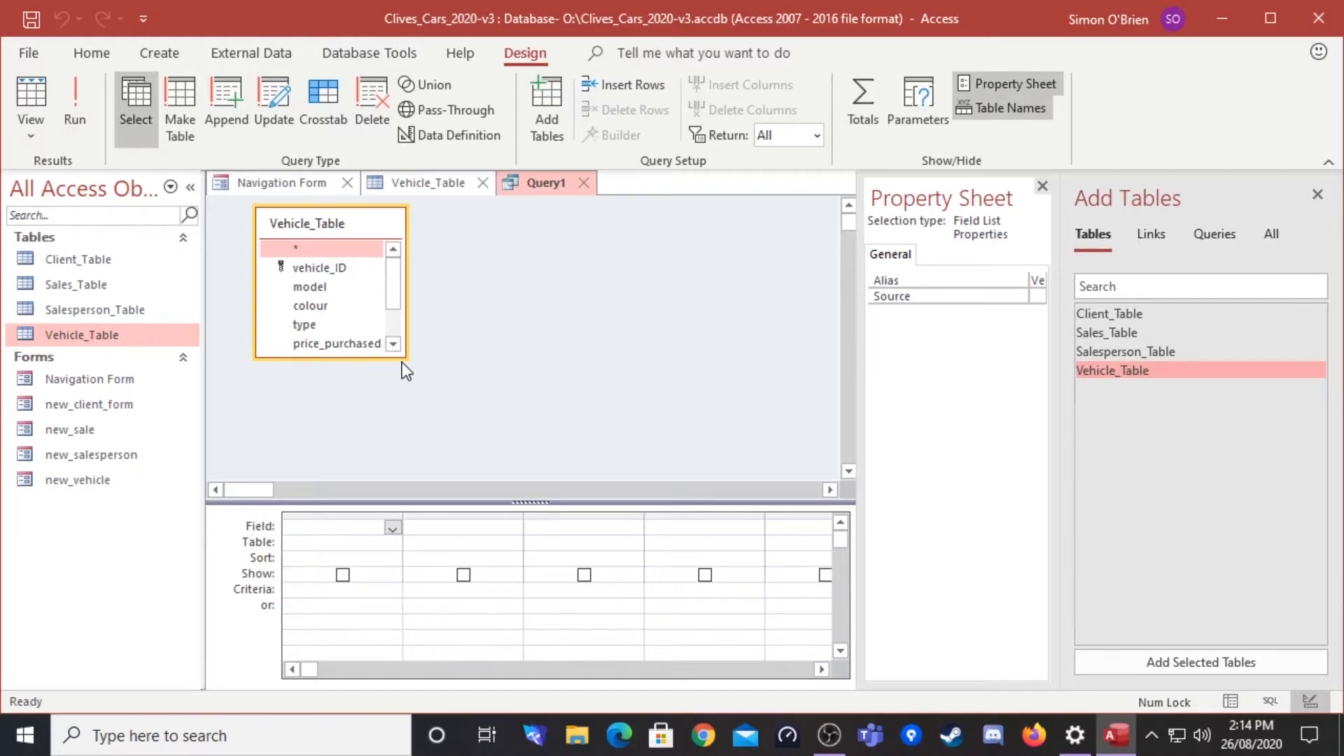
left_click_drag(407, 360, 448, 424)
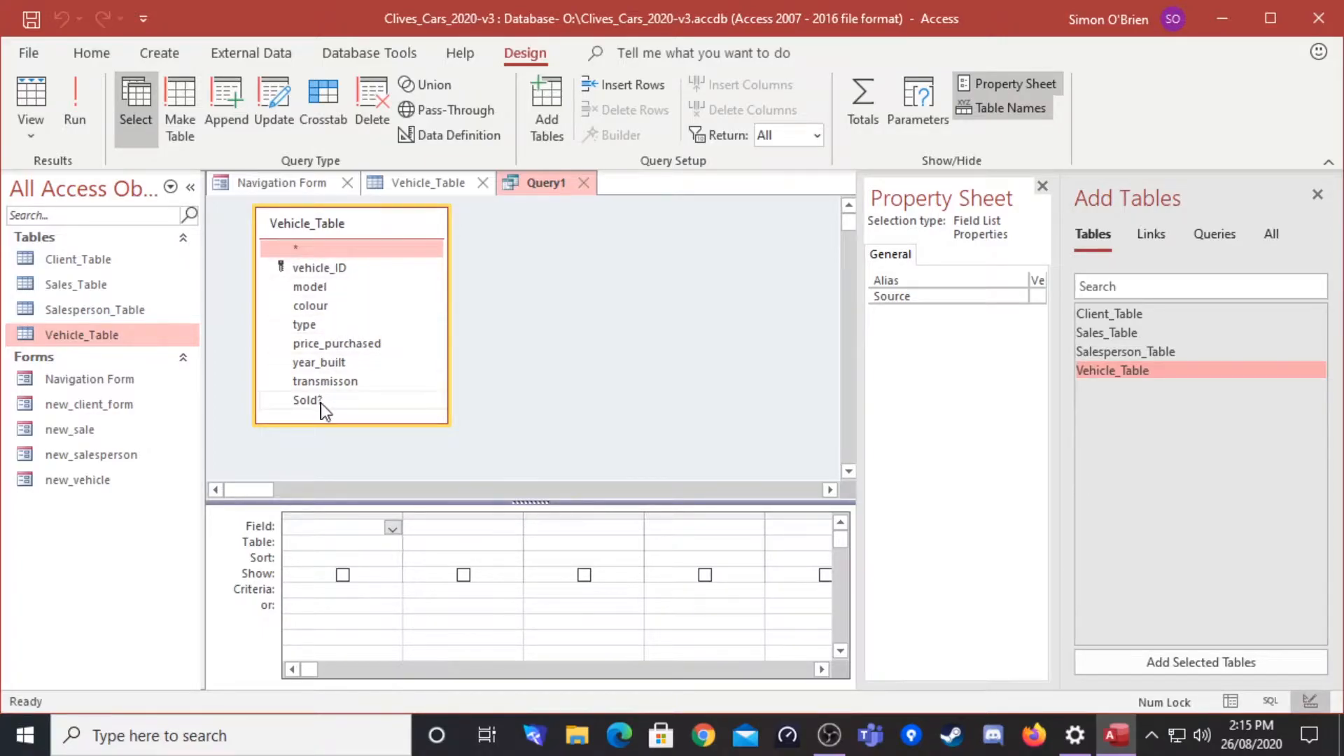
Add the vehicle_ID and Sold? fields to the query and widen the vehicle_ID column for a long criterion
double_click(335, 267)
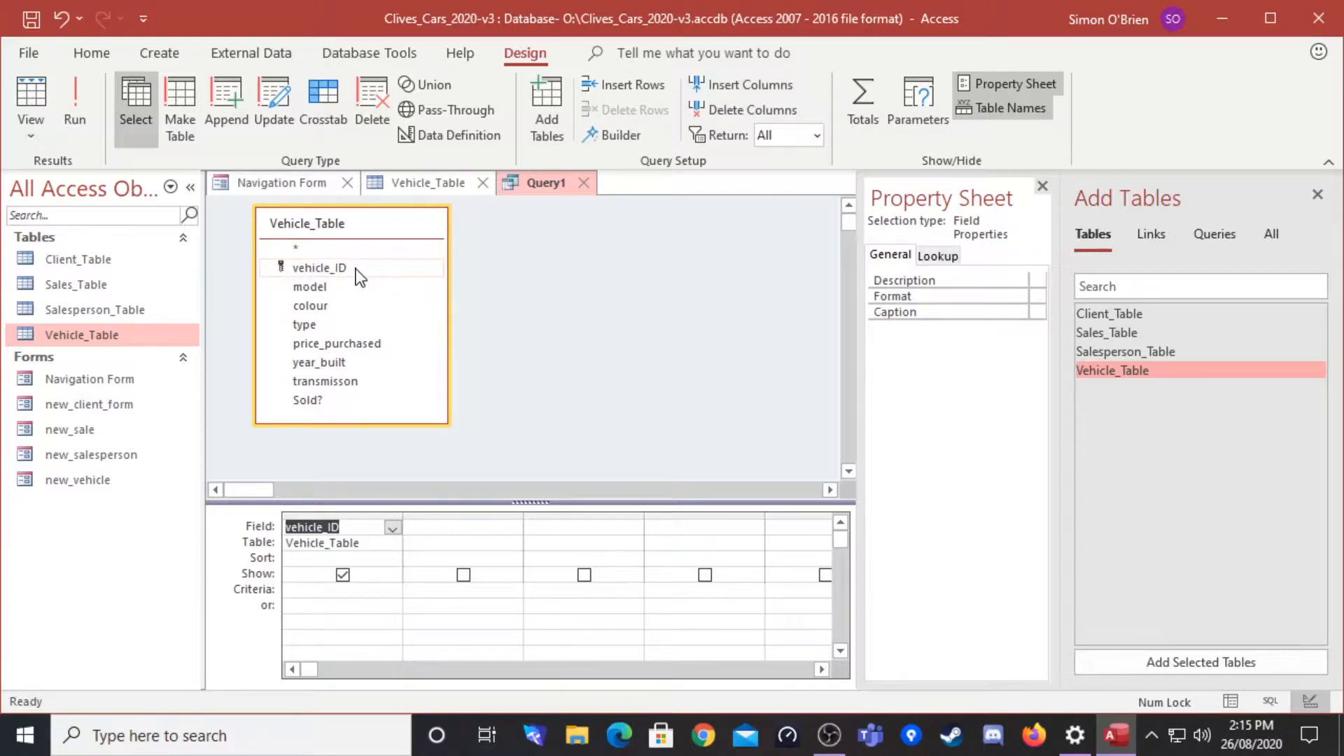
left_click(318, 184)
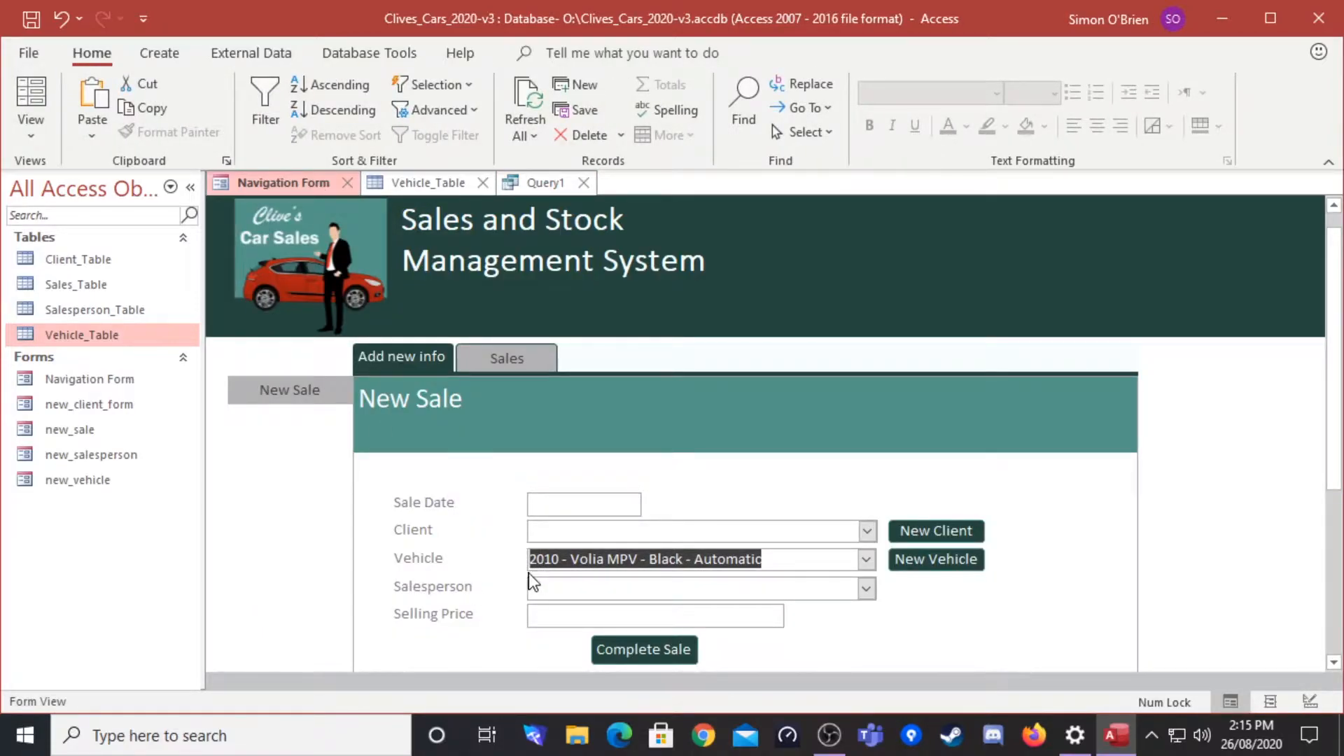
left_click(553, 180)
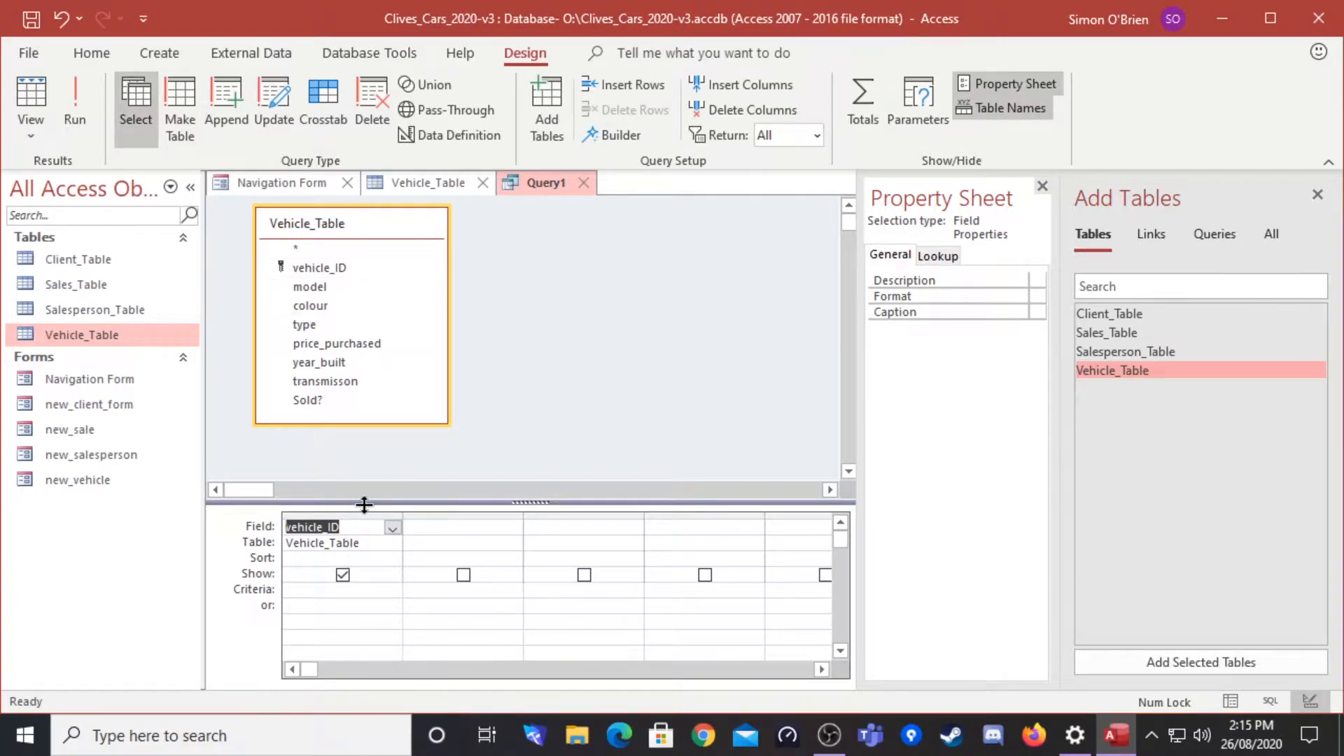
double_click(307, 402)
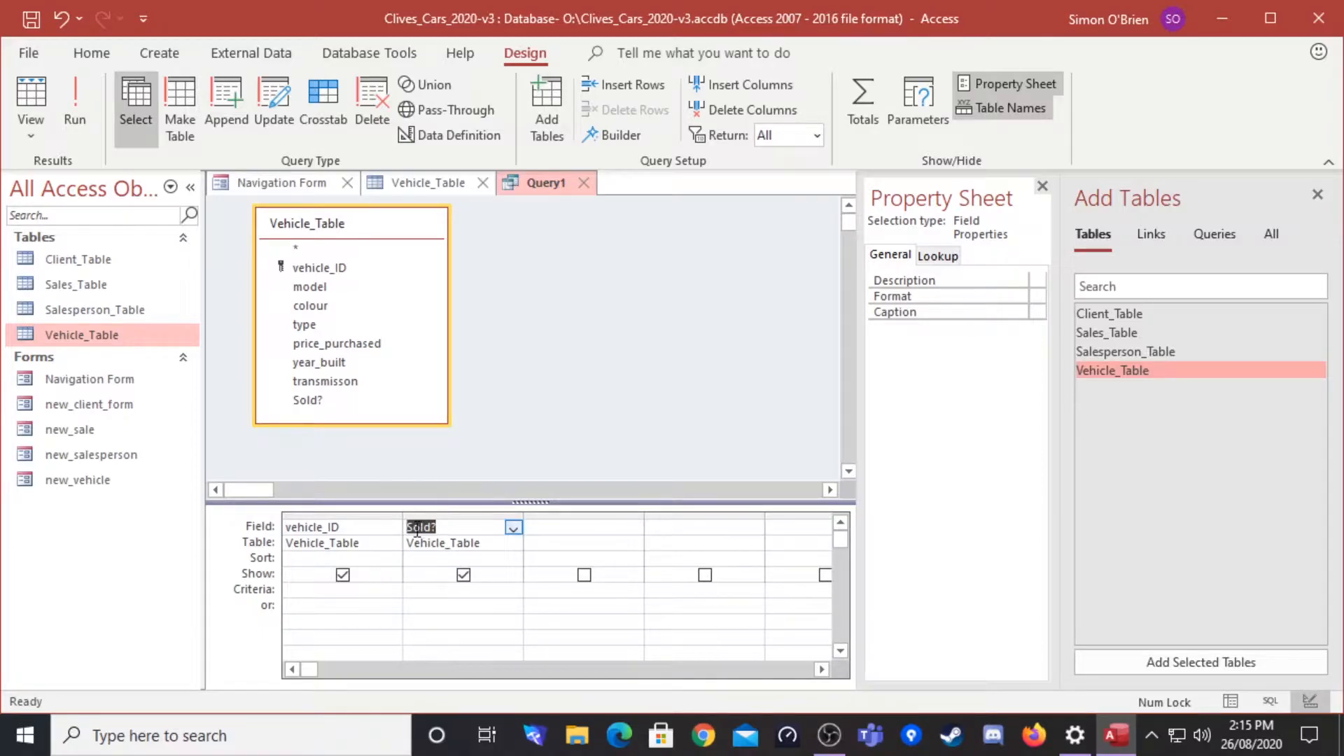
left_click_drag(402, 518, 610, 534)
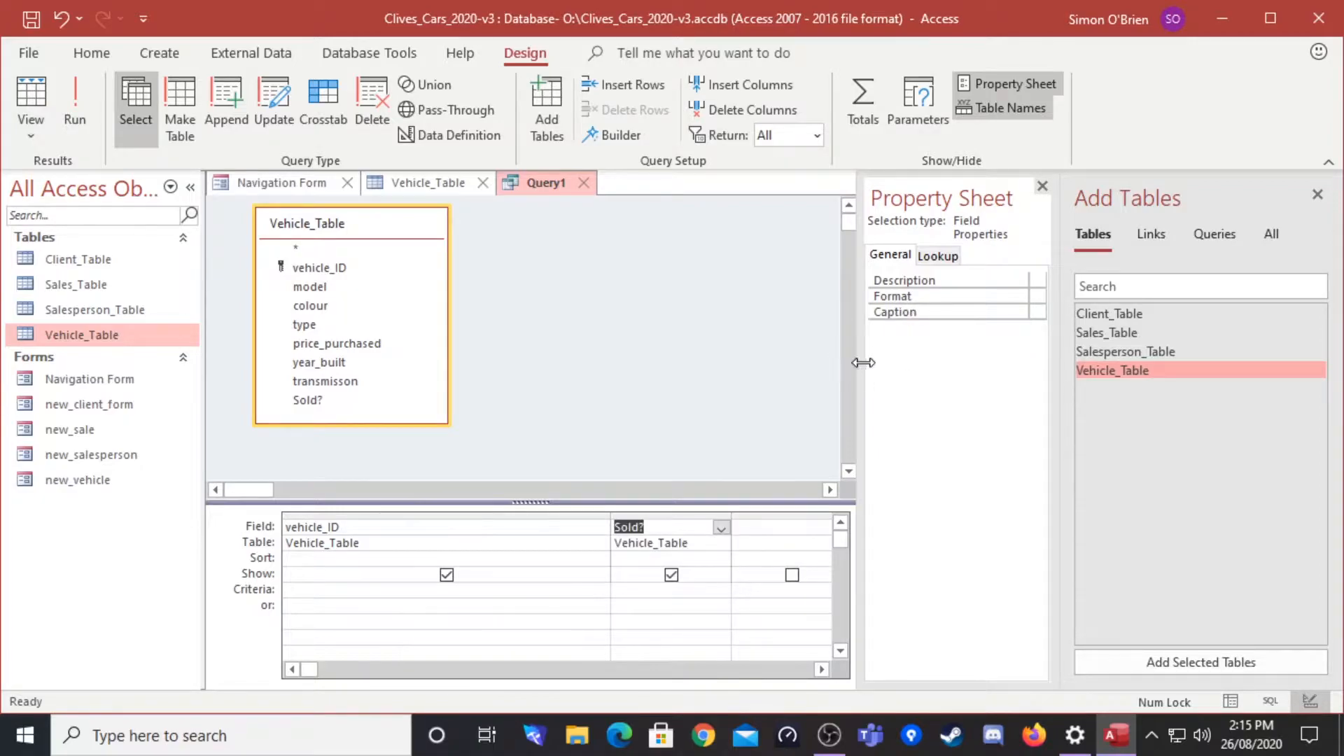
left_click_drag(865, 363, 994, 376)
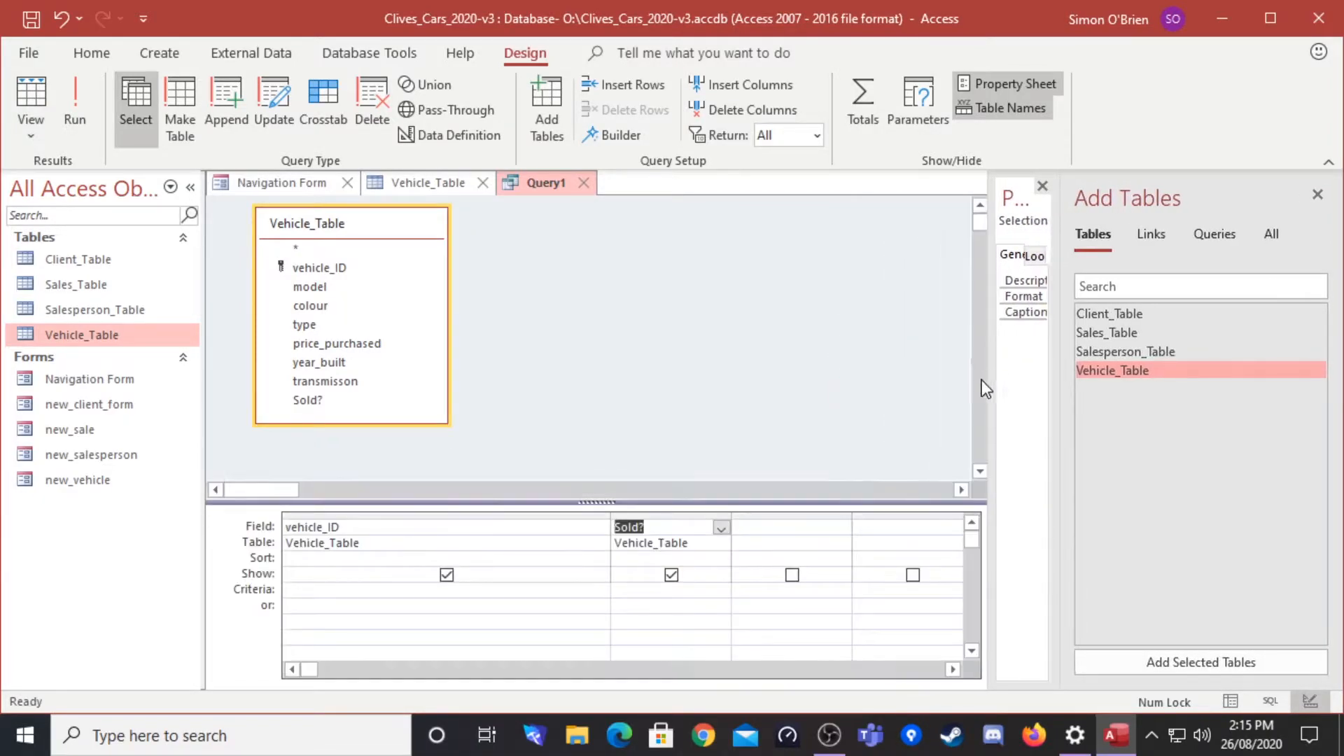
Start the vehicle_ID criterion with a reference to the navigation form, [Forms]![Navigation Form]!, after checking the vehicle chosen in the New Sale form
left_click(316, 184)
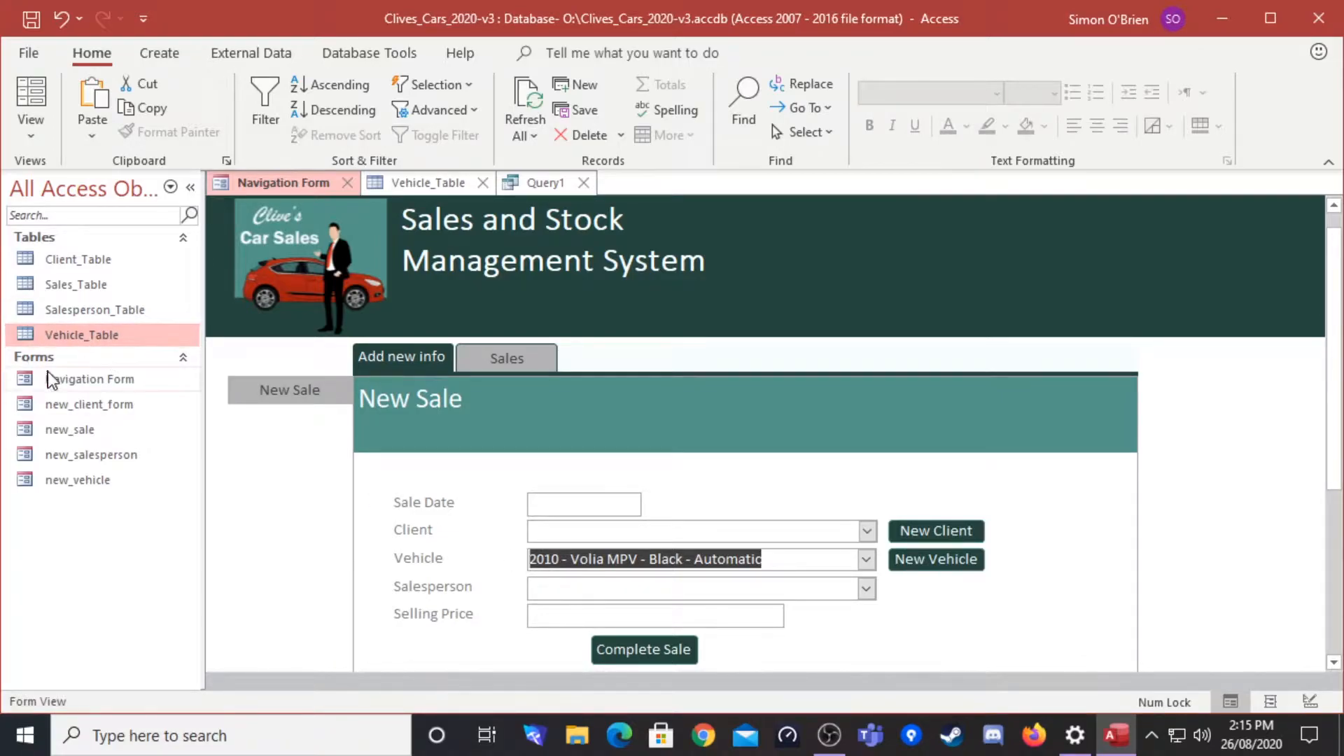
left_click(549, 182)
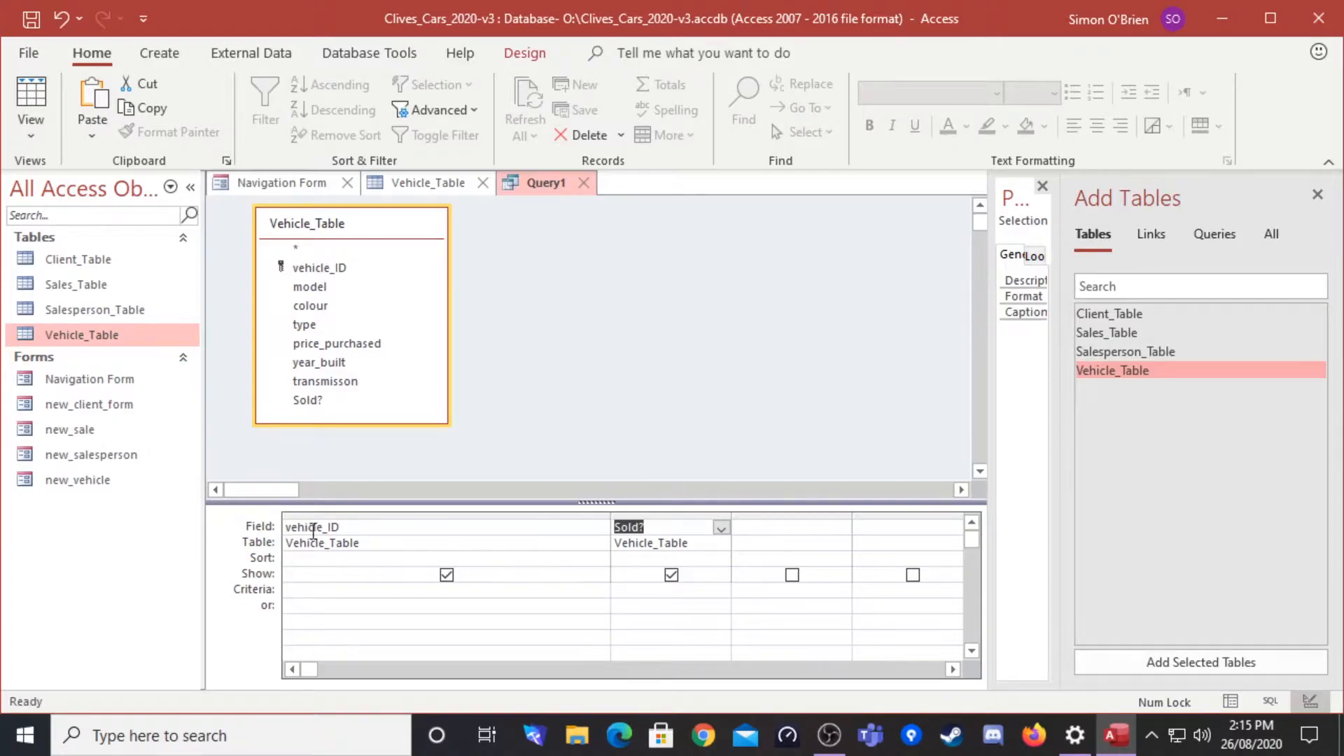
left_click(296, 592)
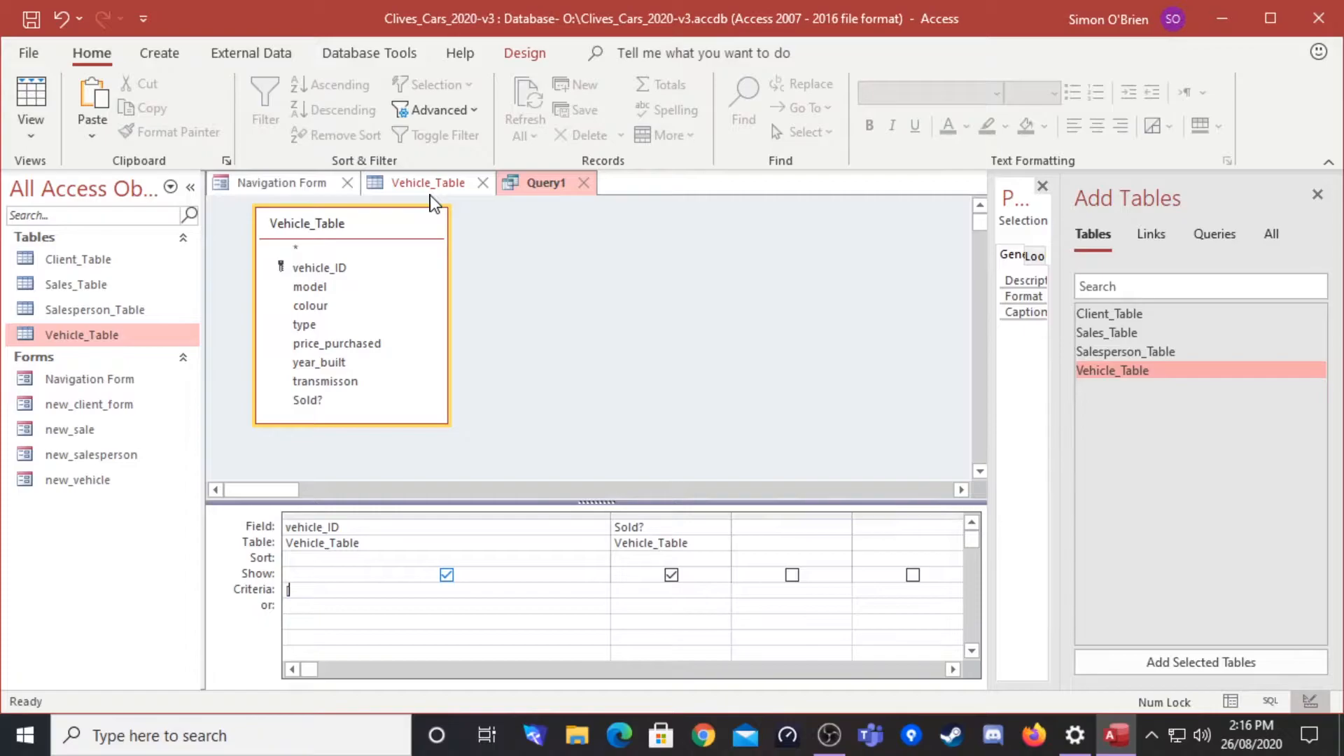
type("For")
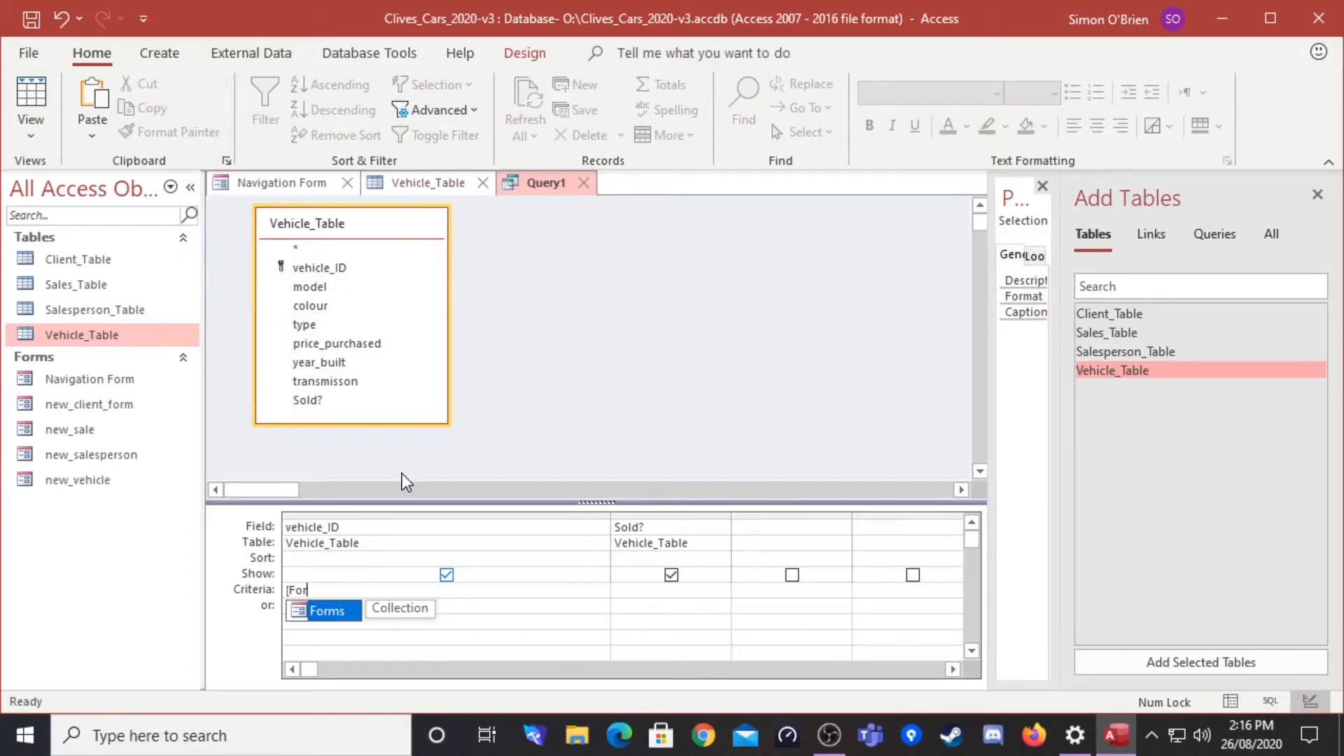
double_click(326, 612)
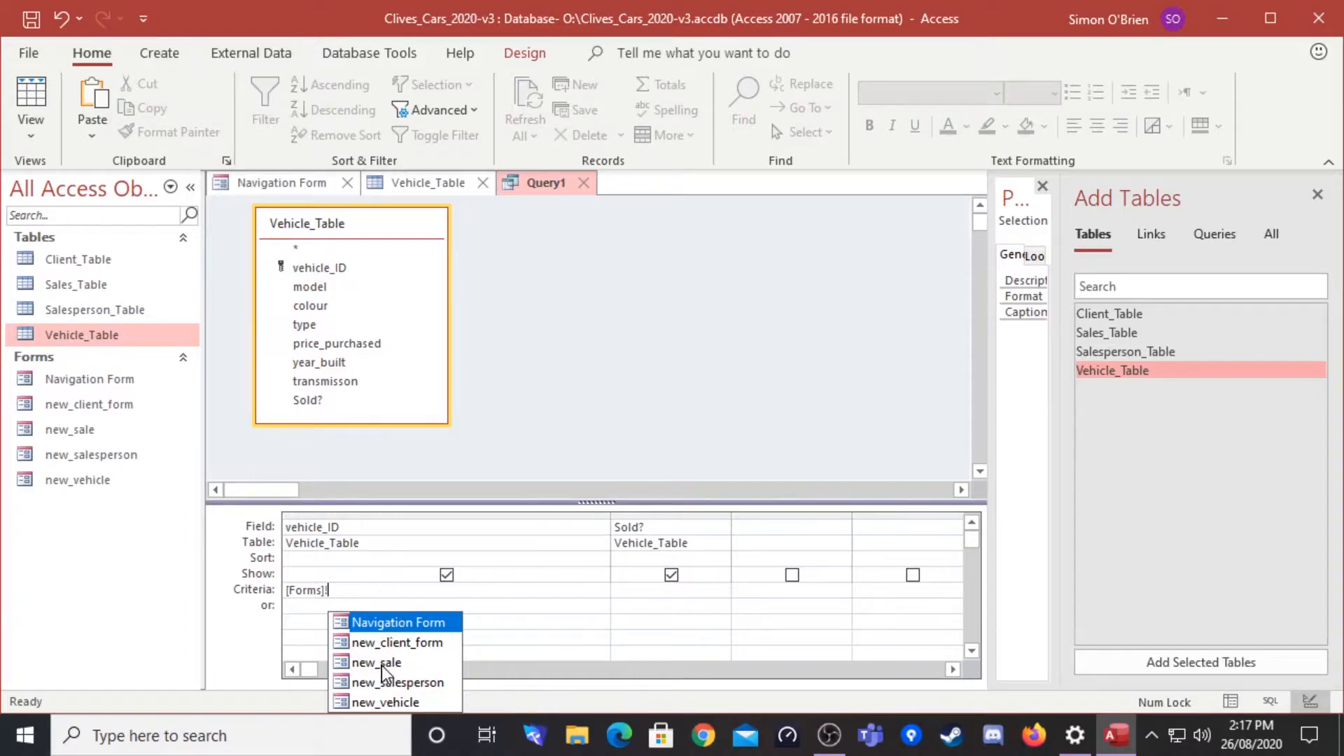
double_click(396, 626)
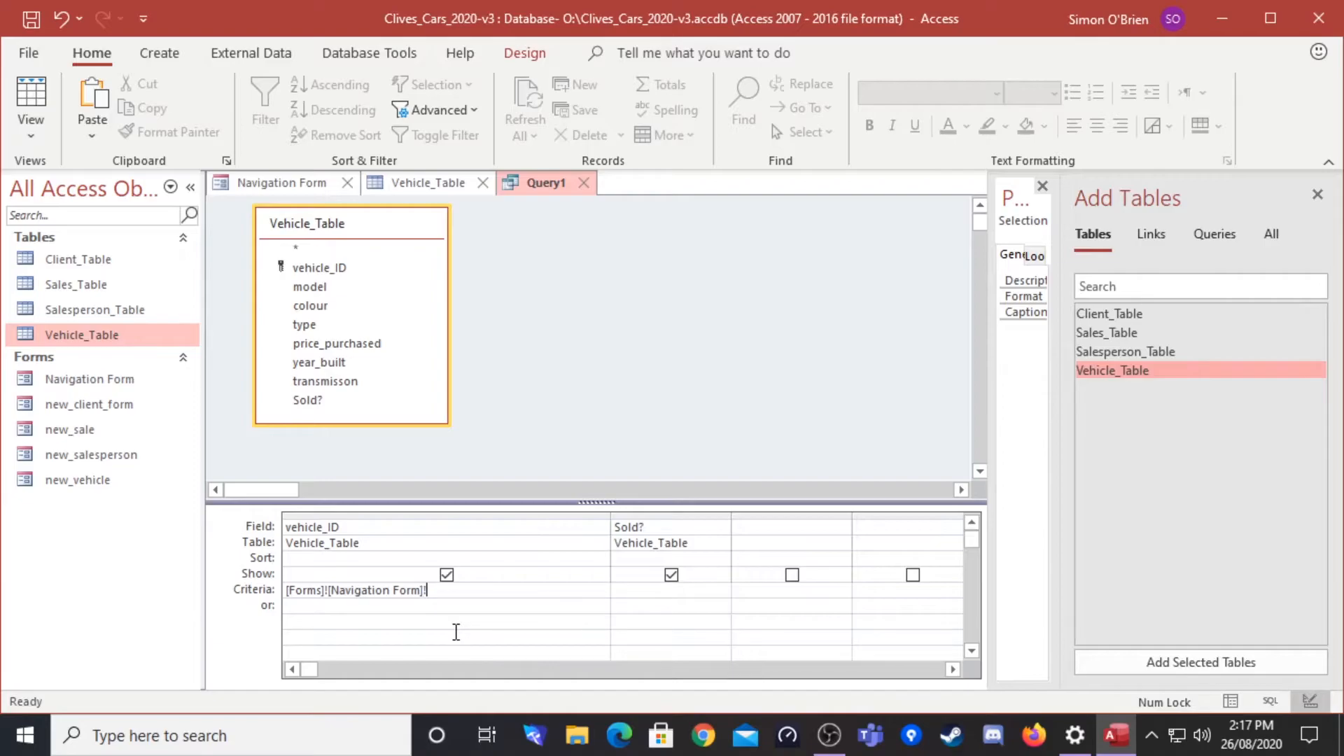
type("!")
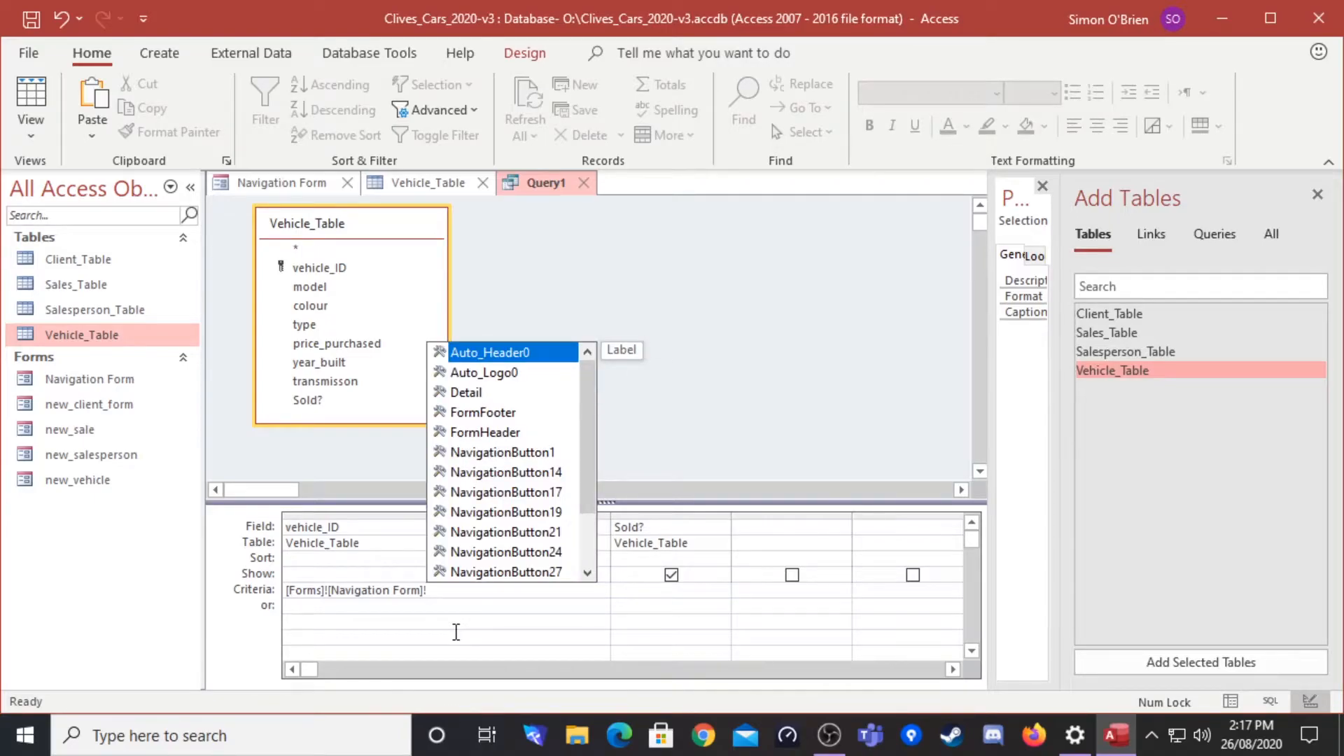
Inspect the navigation form's embedded subform in Design view, then return to the query
left_click(312, 182)
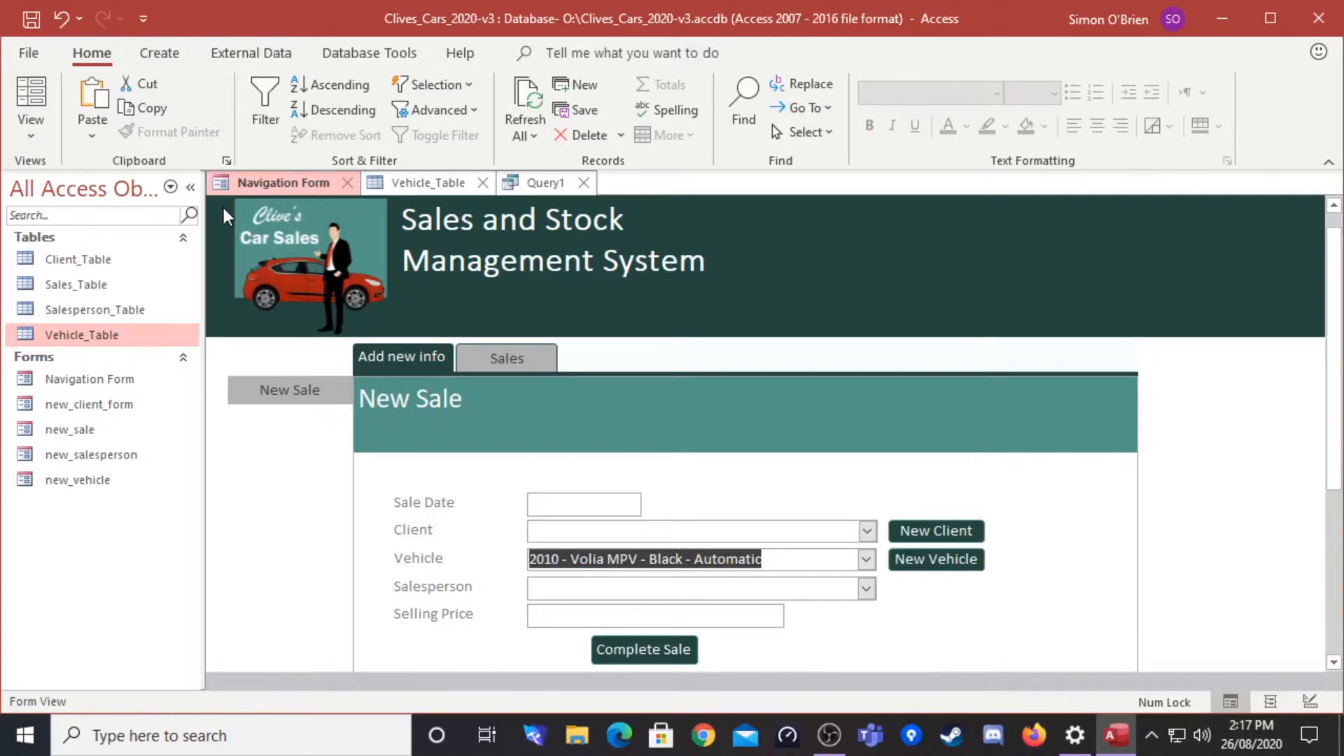
left_click(34, 131)
left_click(65, 285)
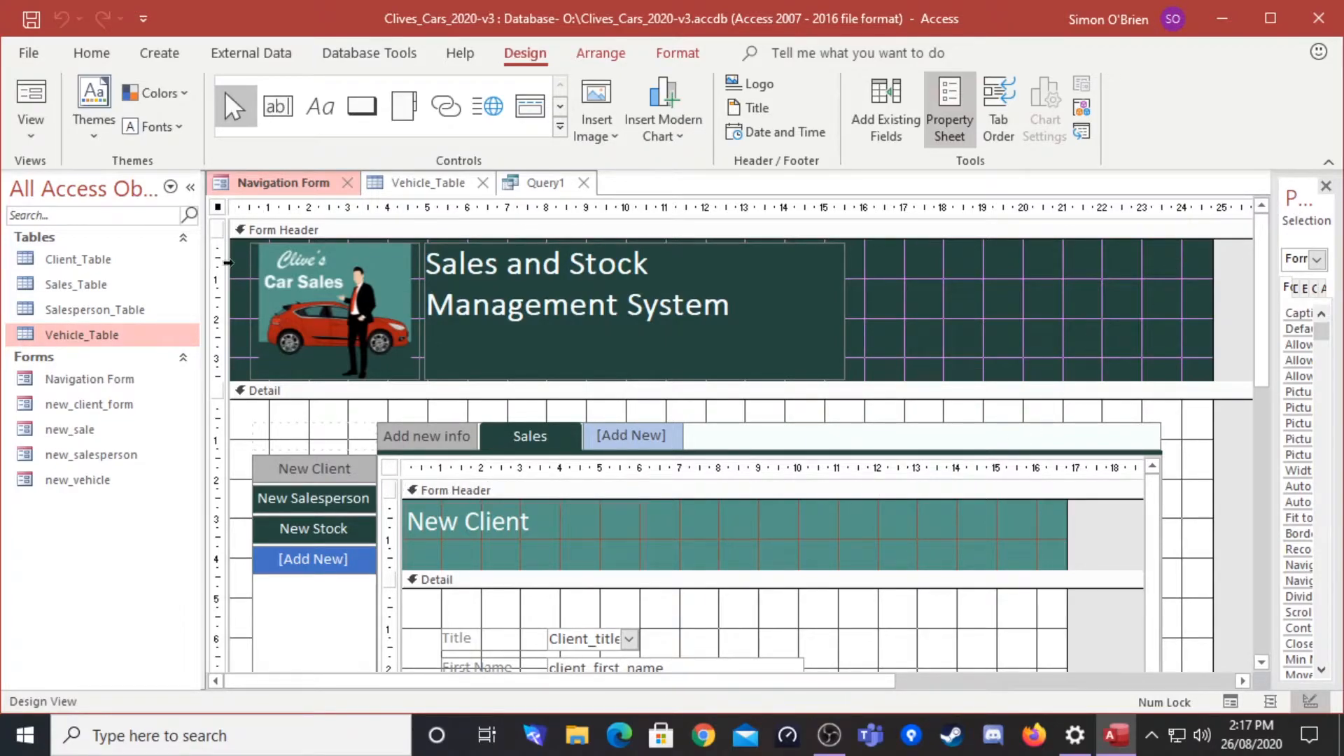
left_click(394, 469)
left_click(544, 185)
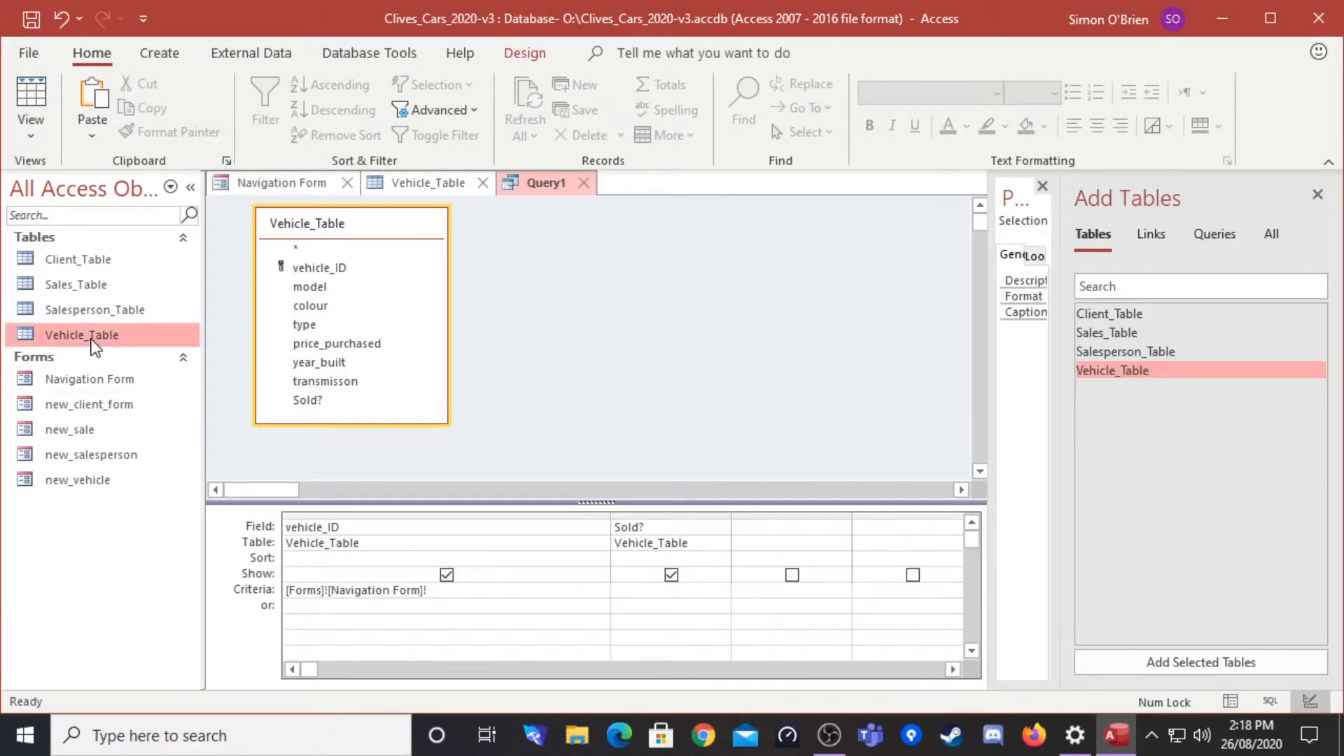
Extend the vehicle_ID criterion with the NavigationSubform control of the navigation form
double_click(406, 590)
left_click(434, 593)
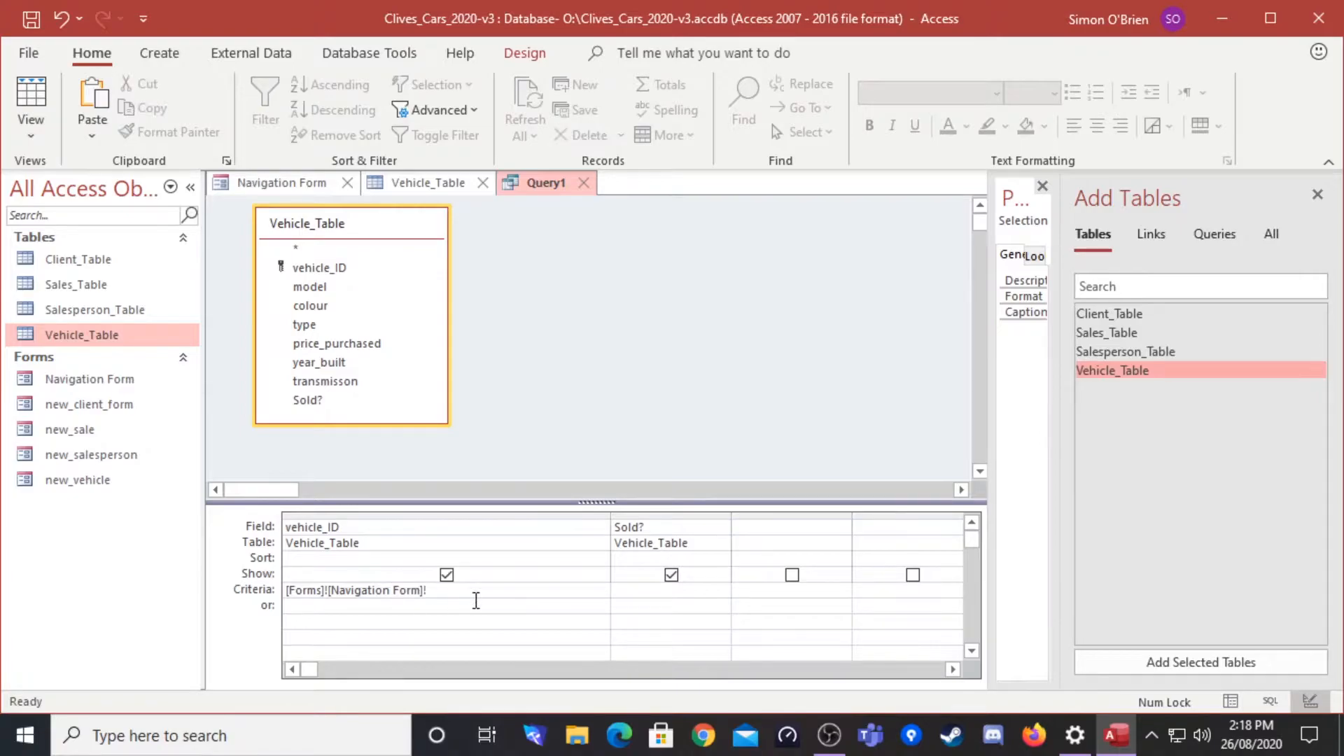
left_click(479, 600)
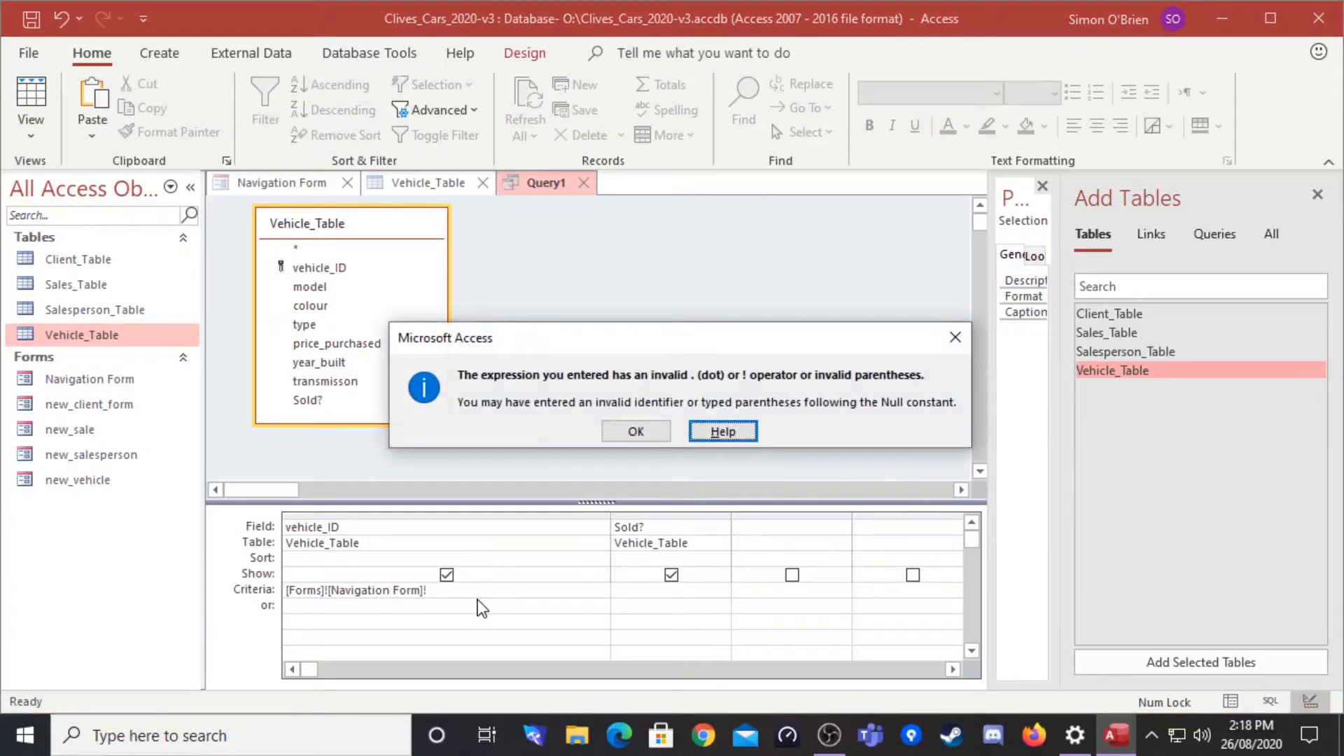
left_click(638, 431)
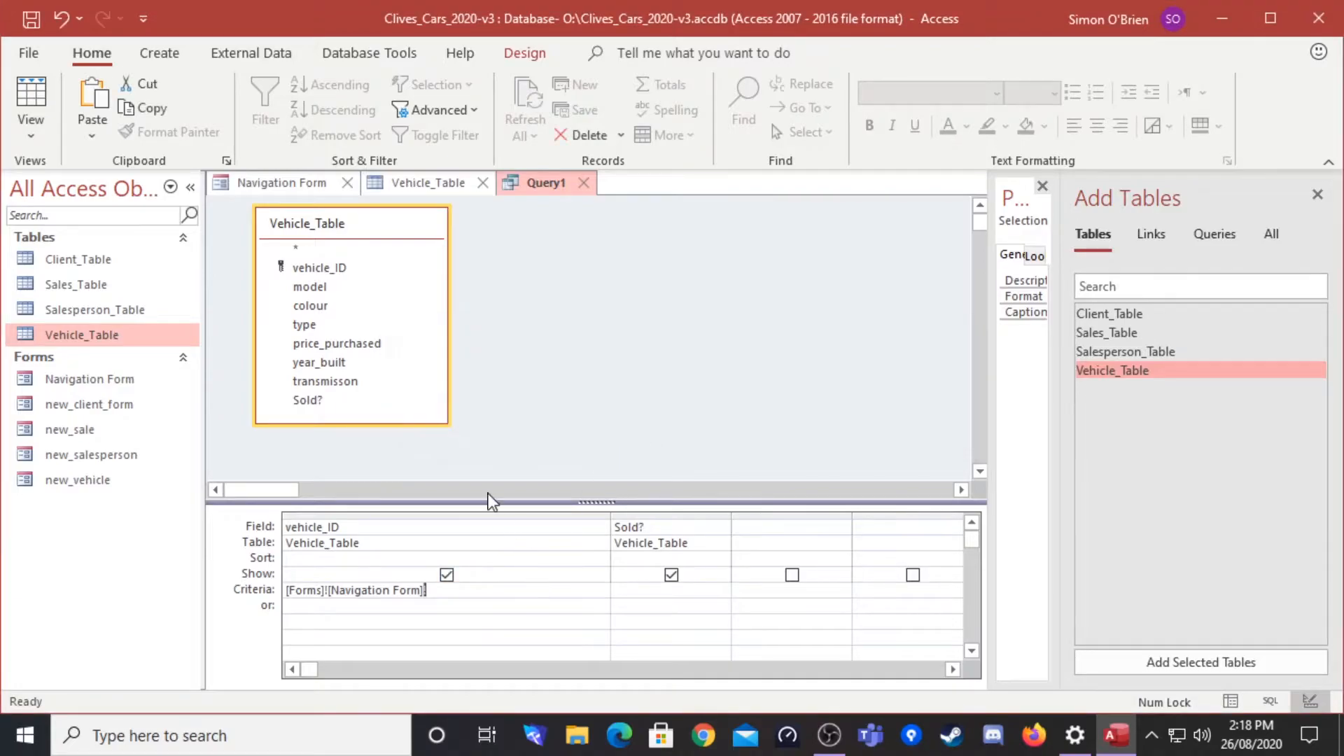
key("Right")
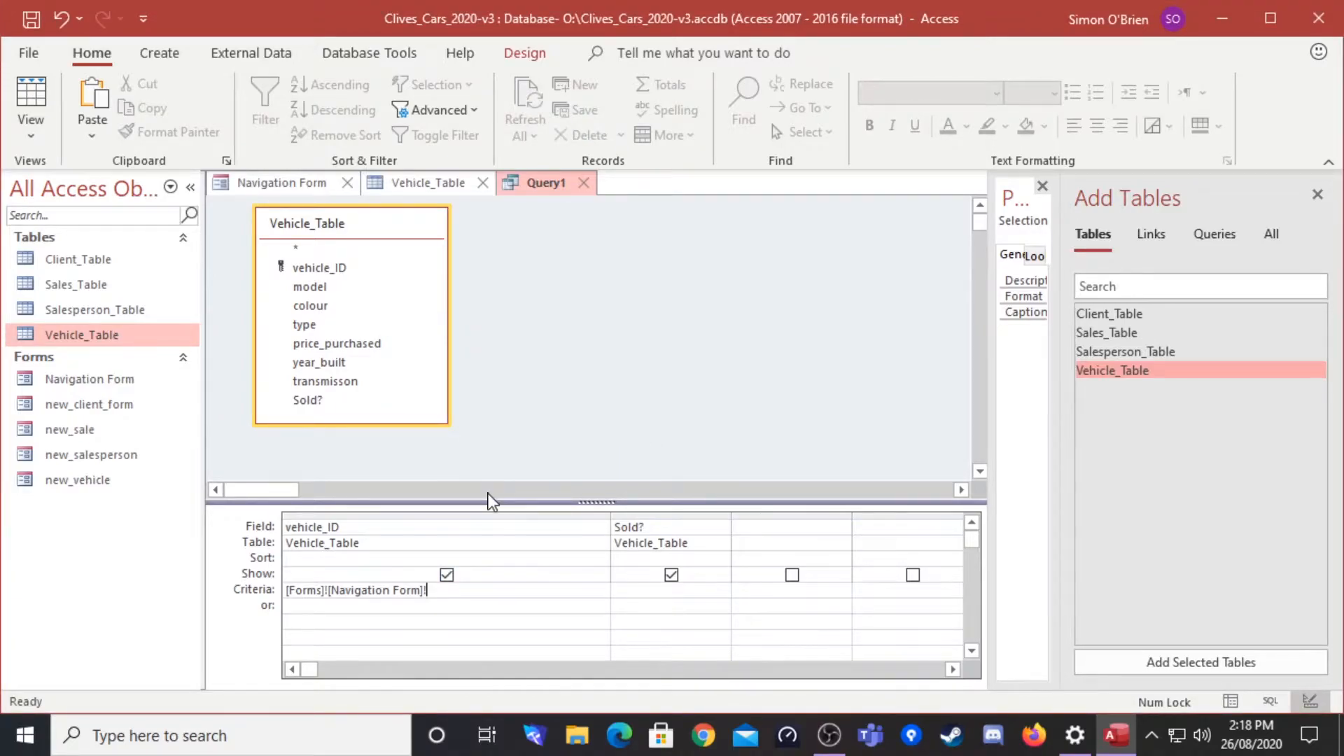
type("!")
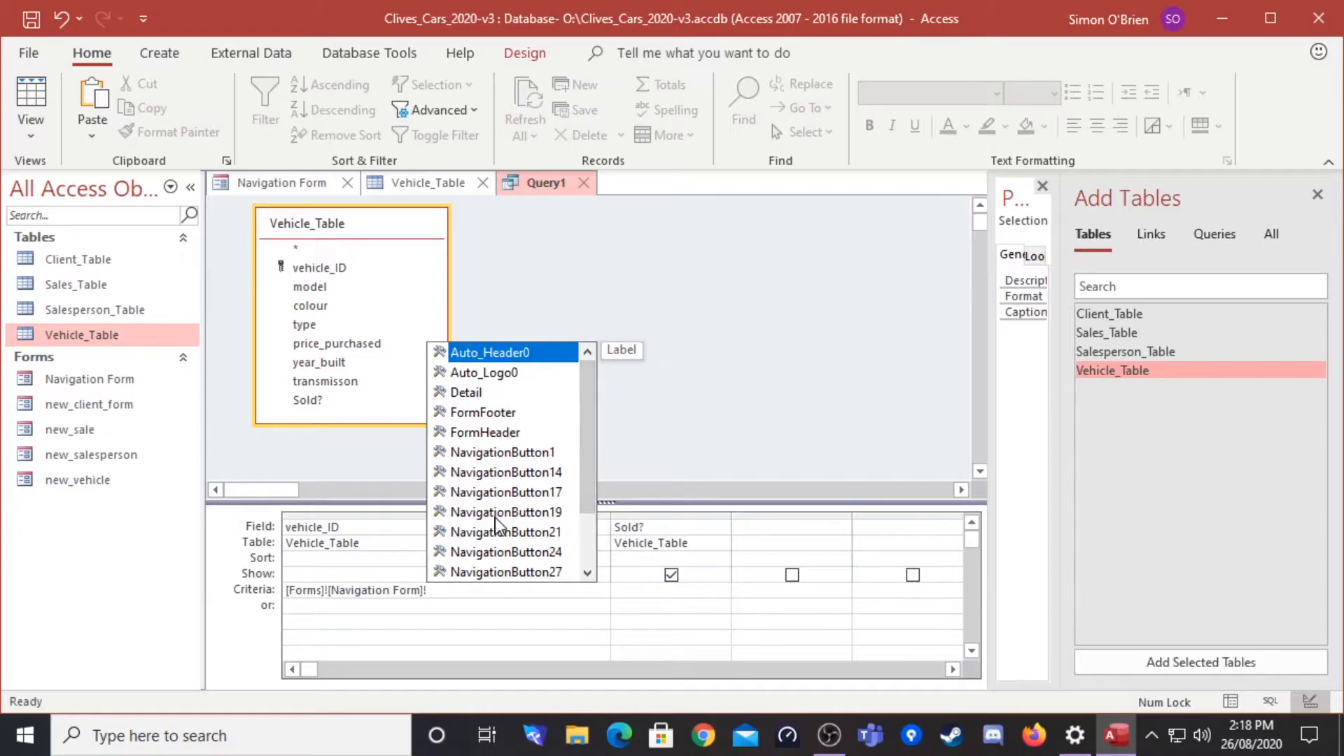
left_click_drag(589, 373, 600, 480)
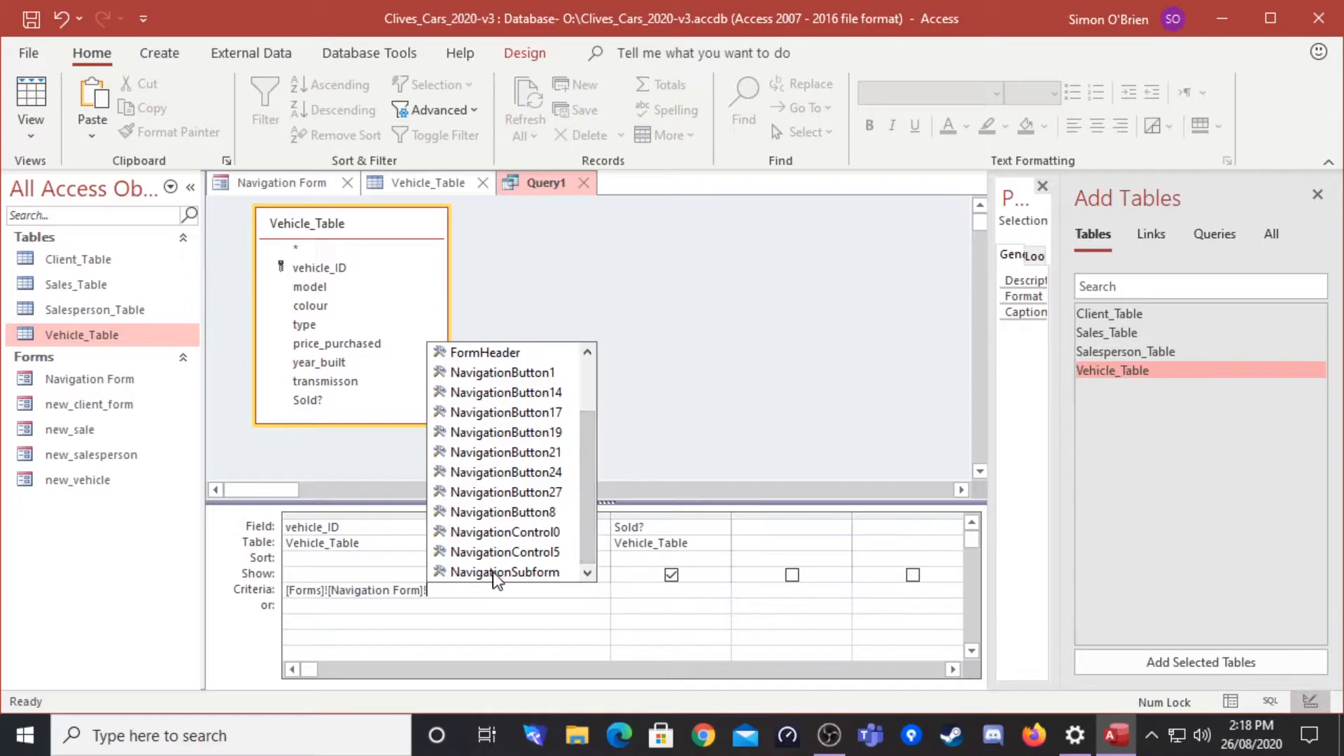
double_click(495, 570)
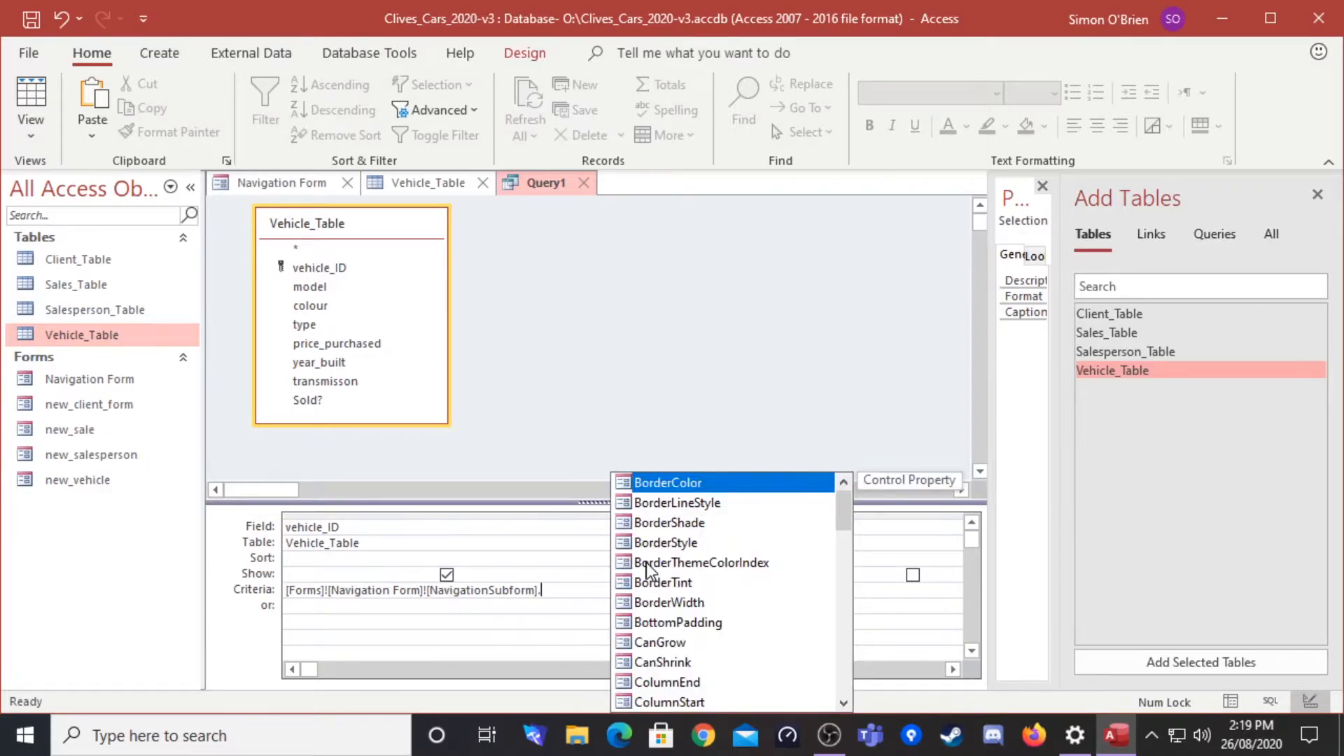
Continue the vehicle_ID criterion after [NavigationSubform] with the subform's Form property, .[Form]
type("{")
mouse_move(847, 511)
left_mouse_down()
mouse_move(860, 659)
mouse_move(867, 591)
mouse_move(849, 501)
left_mouse_up()
left_click(560, 587)
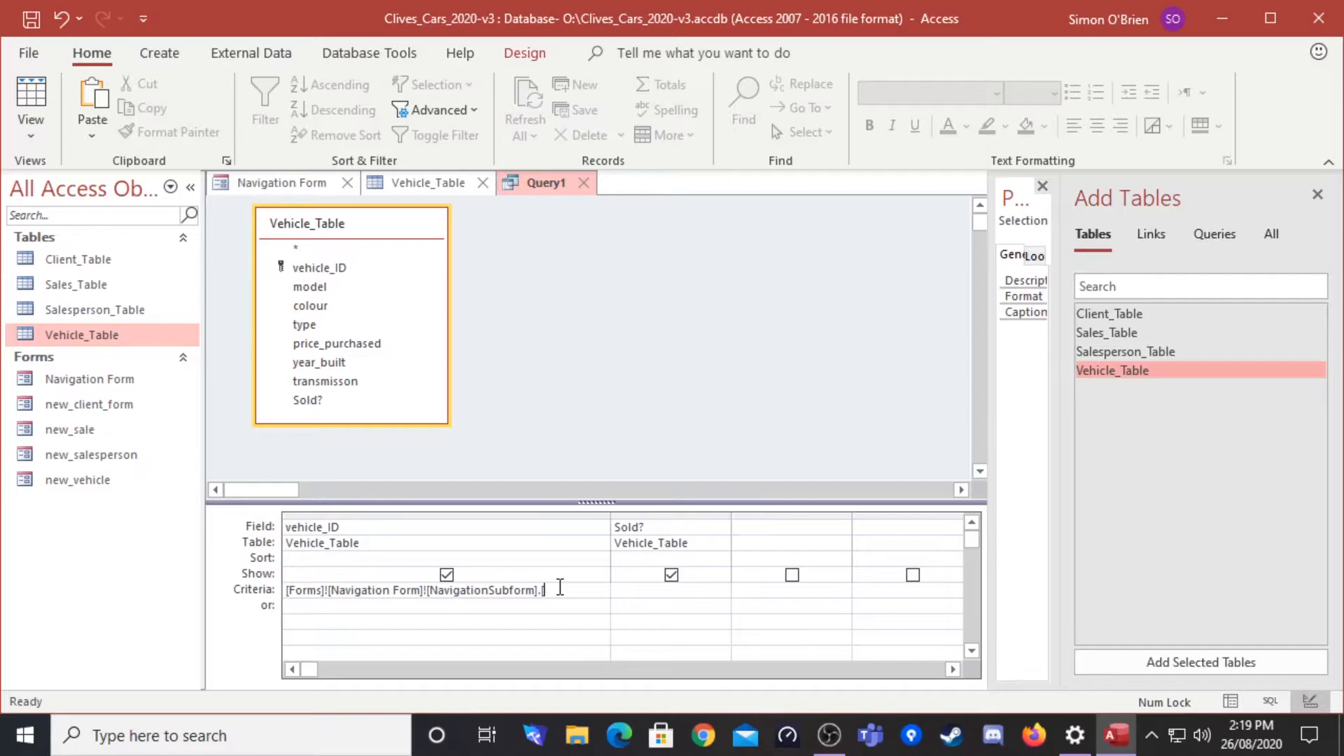
type("[Form")
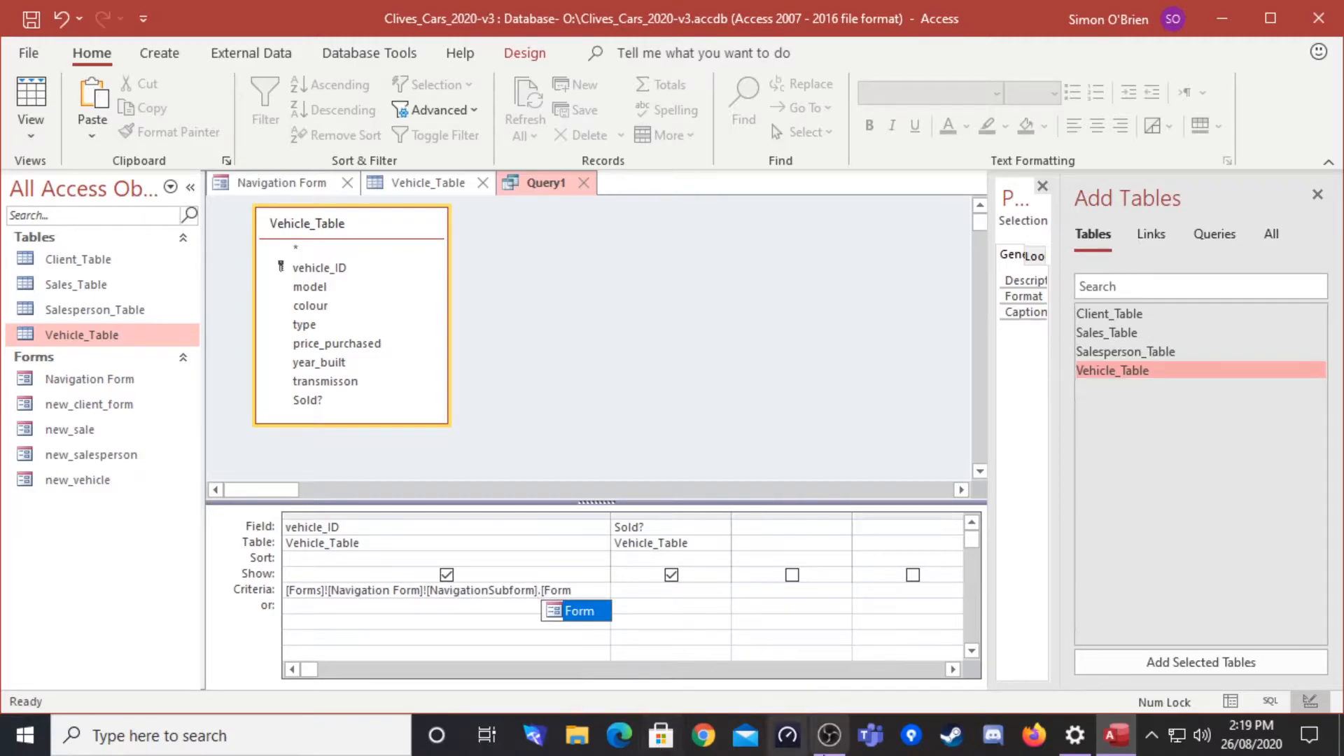
double_click(589, 613)
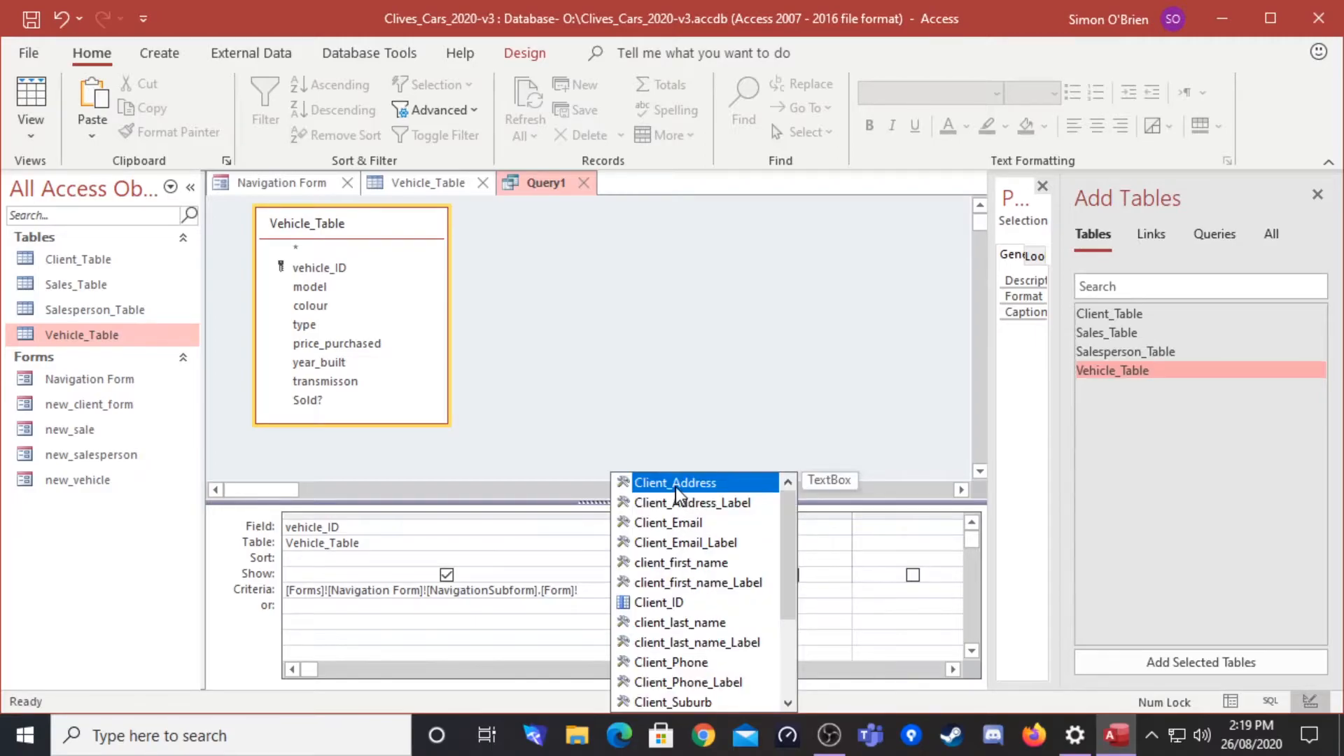
Look through the controls suggested for the criterion, then return the navigation form to Form view
left_click_drag(786, 510, 792, 613)
left_click_drag(787, 539, 662, 651)
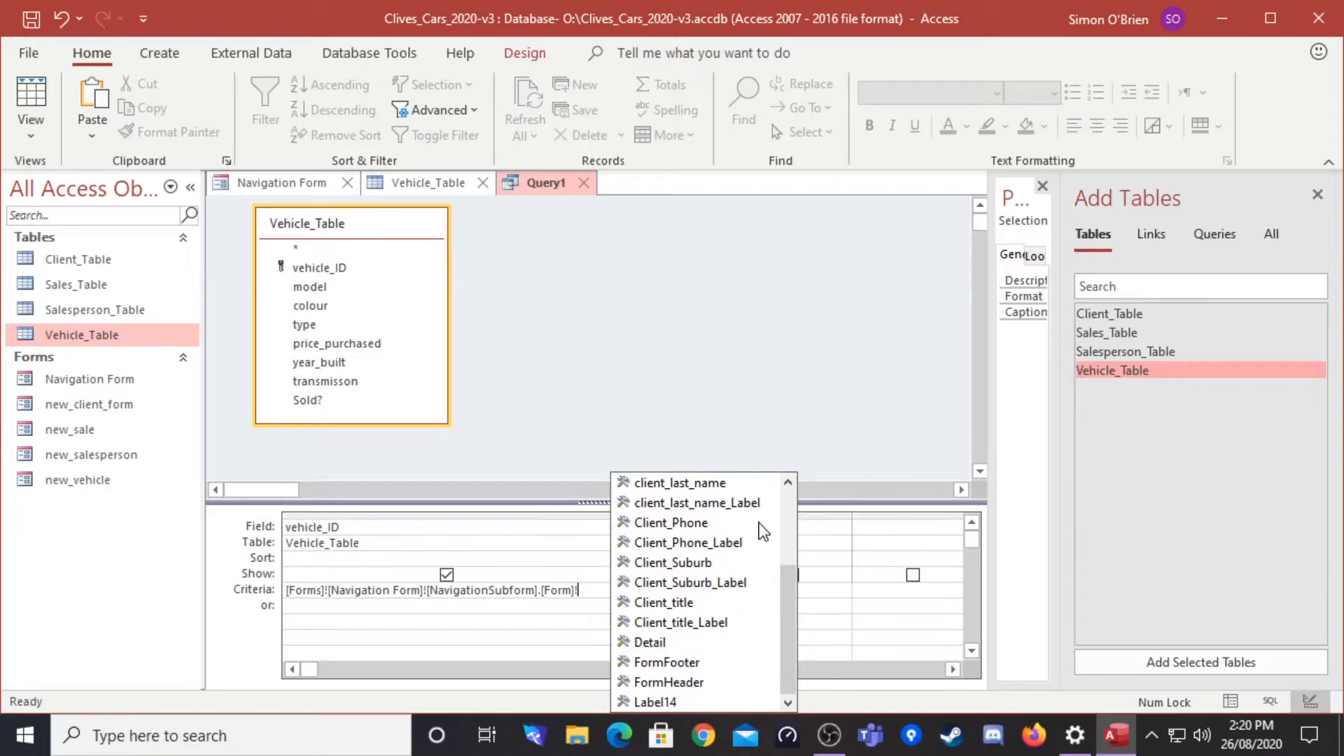
left_click(288, 188)
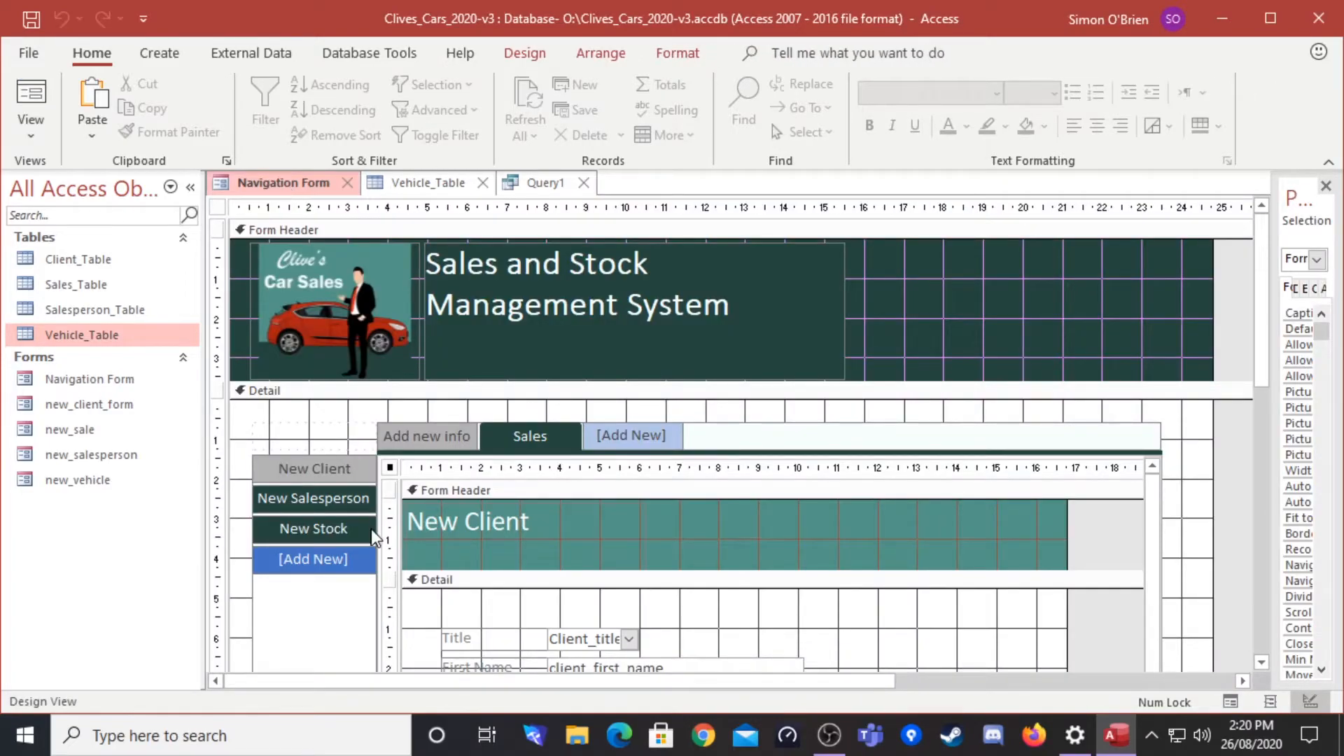
left_click(552, 442)
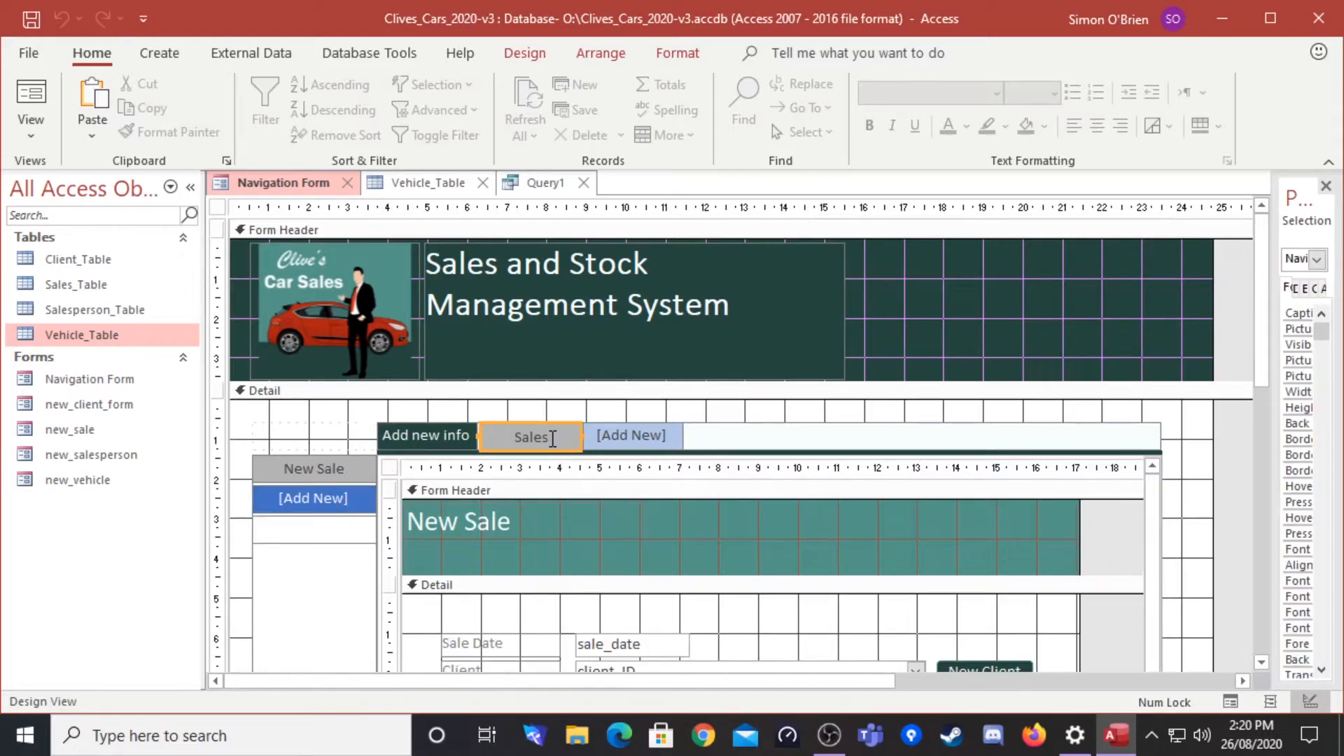
left_click(553, 535)
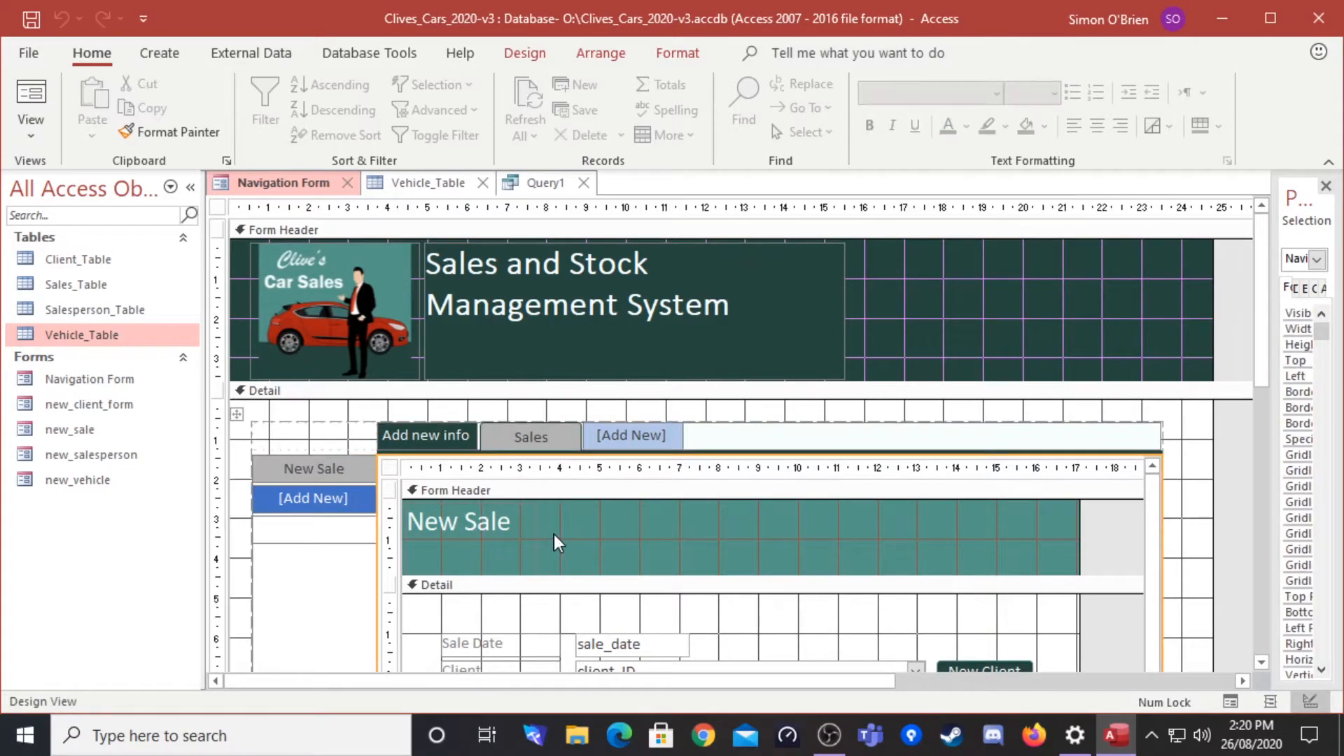
left_click(31, 129)
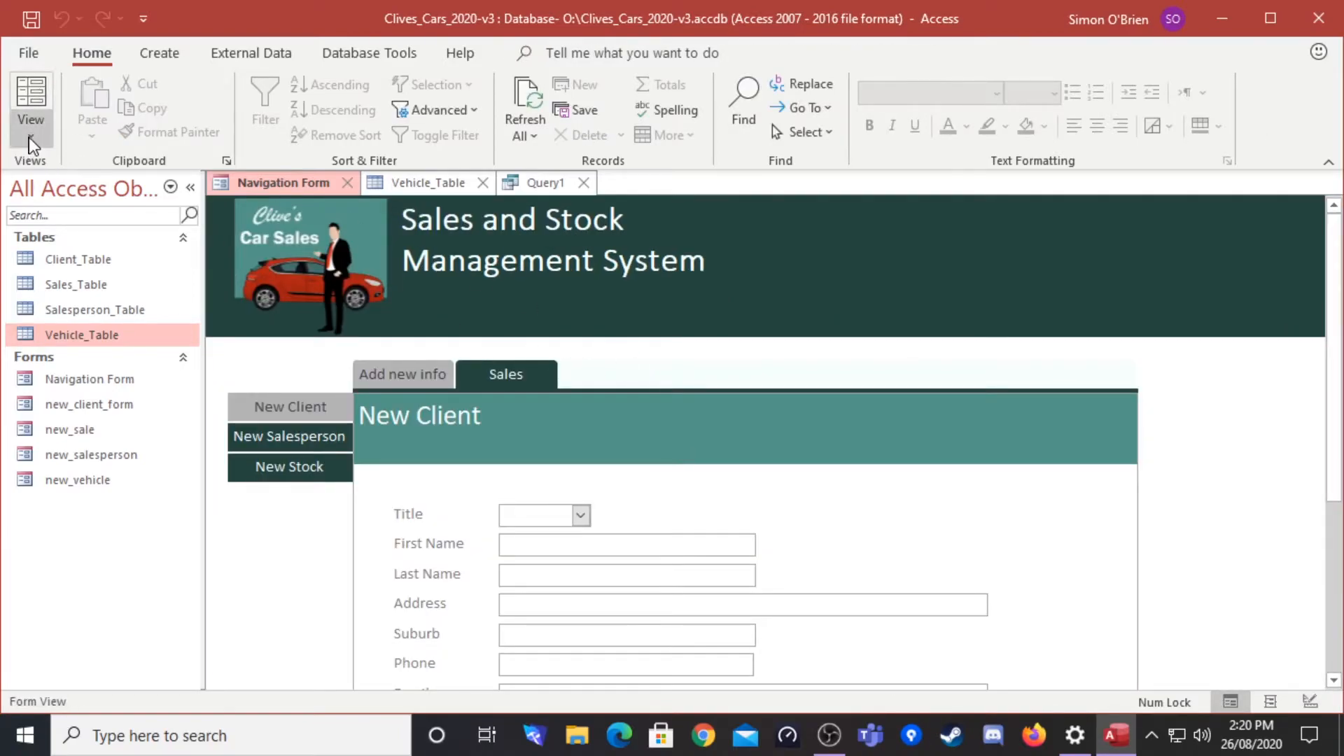
left_click(31, 136)
left_click(70, 177)
Display the New Sale form in the navigation form and select the vehicle "2010 - Volia MPV - Black - Automatic"
left_click(510, 374)
left_click(280, 412)
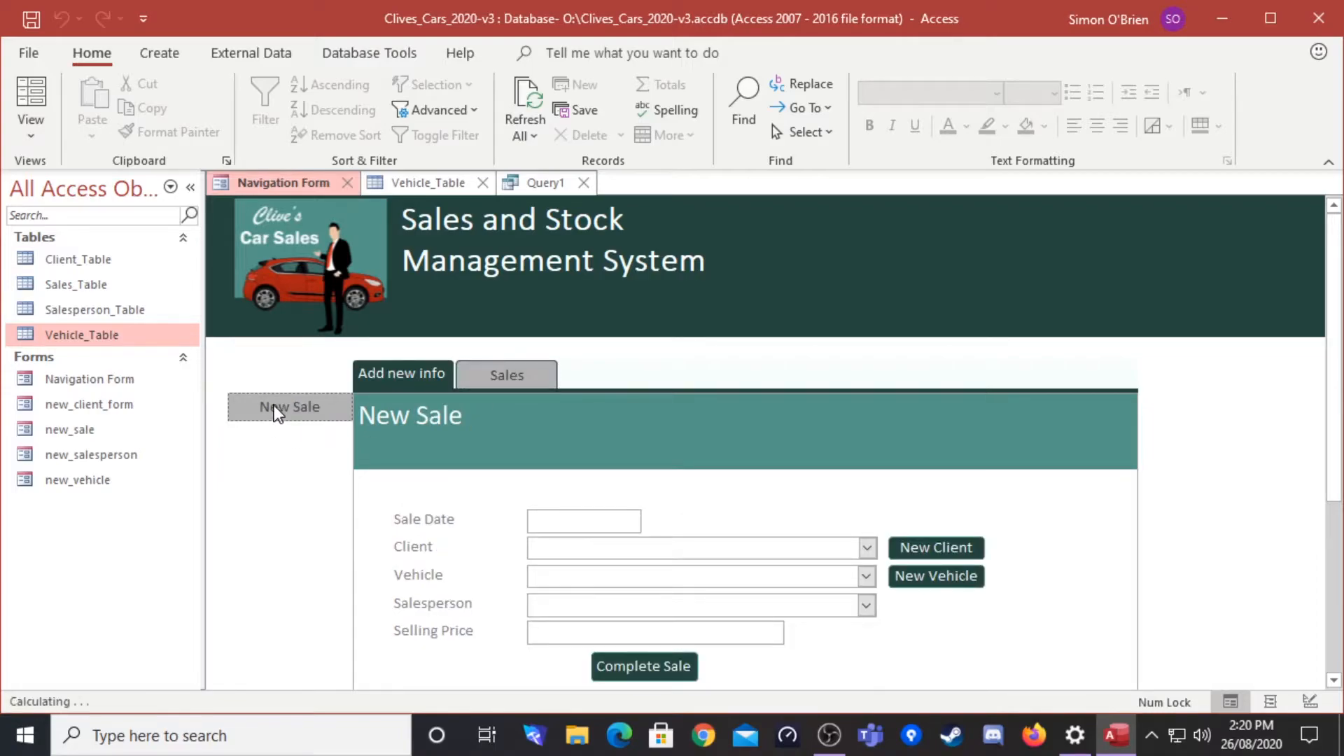
left_click(866, 577)
left_click(611, 600)
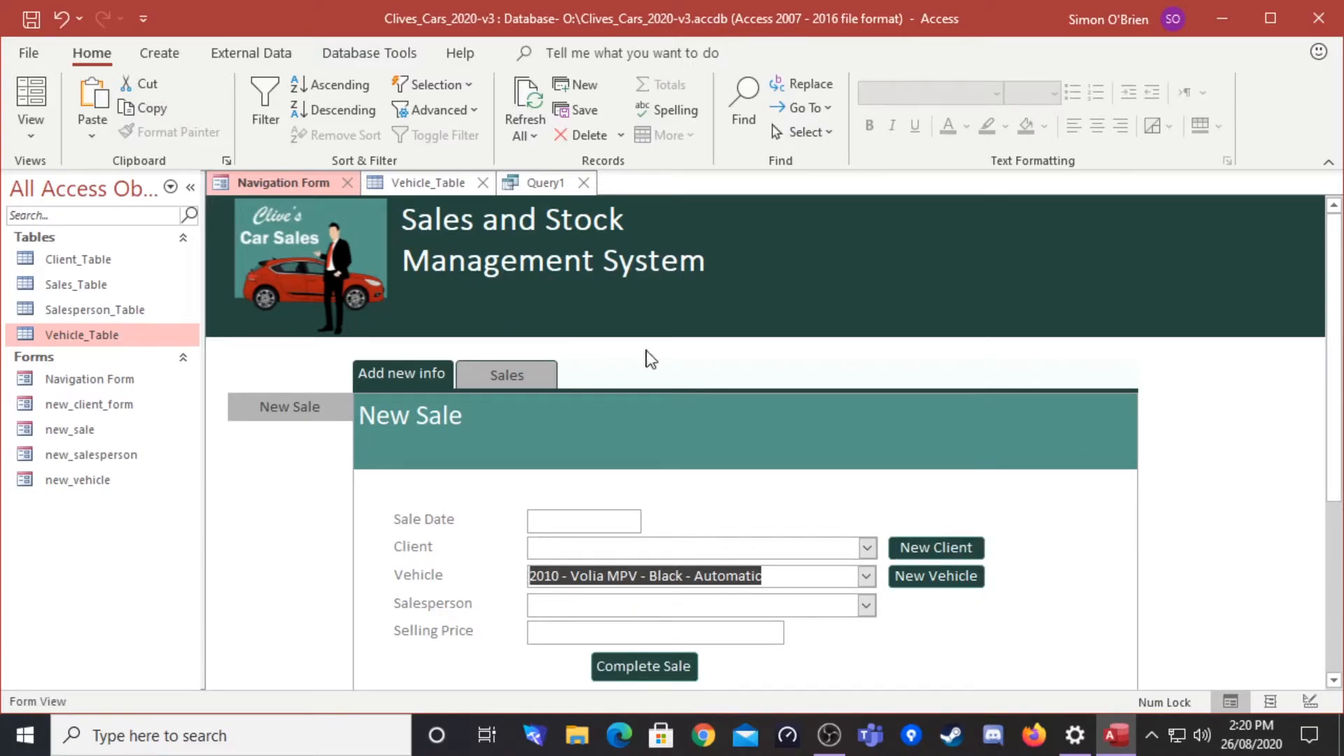
Complete the criterion as [Forms]![Navigation Form]![NavigationSubform].[Form]![vehicle_ID] and widen the vehicle_ID column to show it in full
left_click(539, 184)
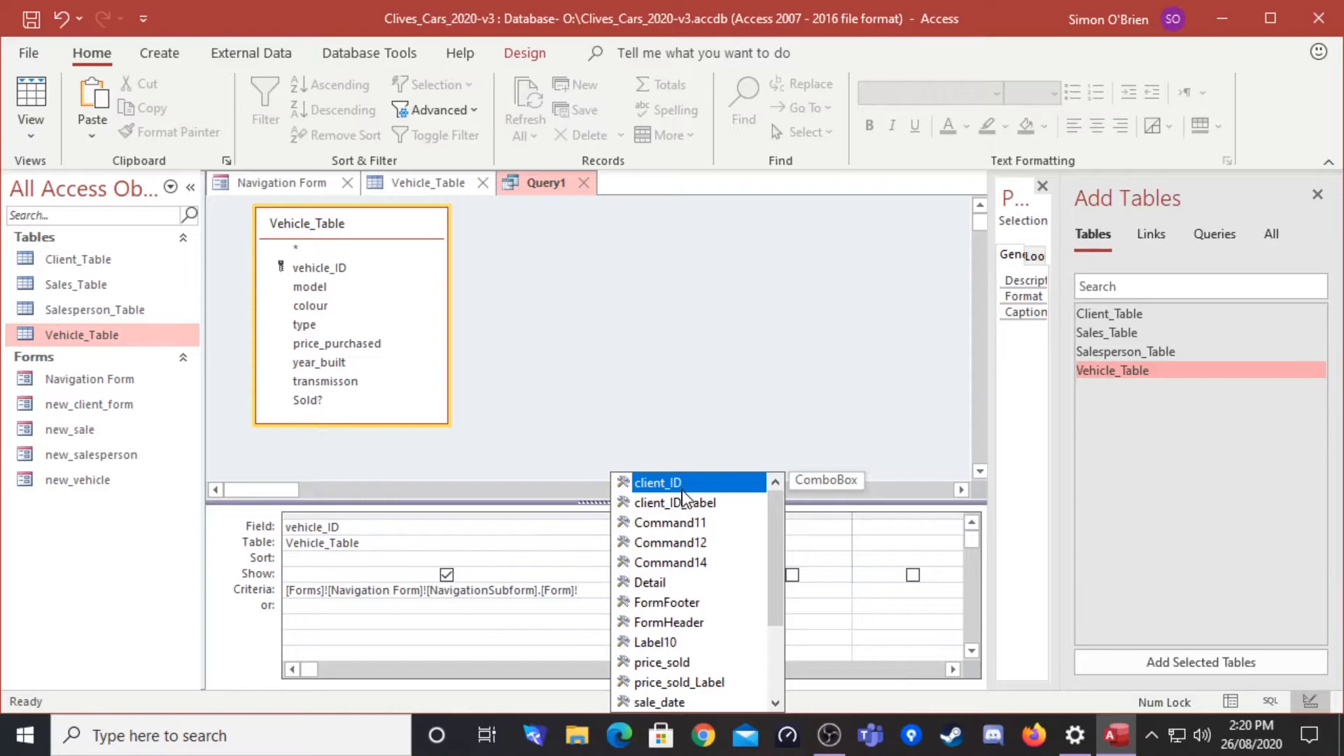
left_click_drag(776, 548, 775, 677)
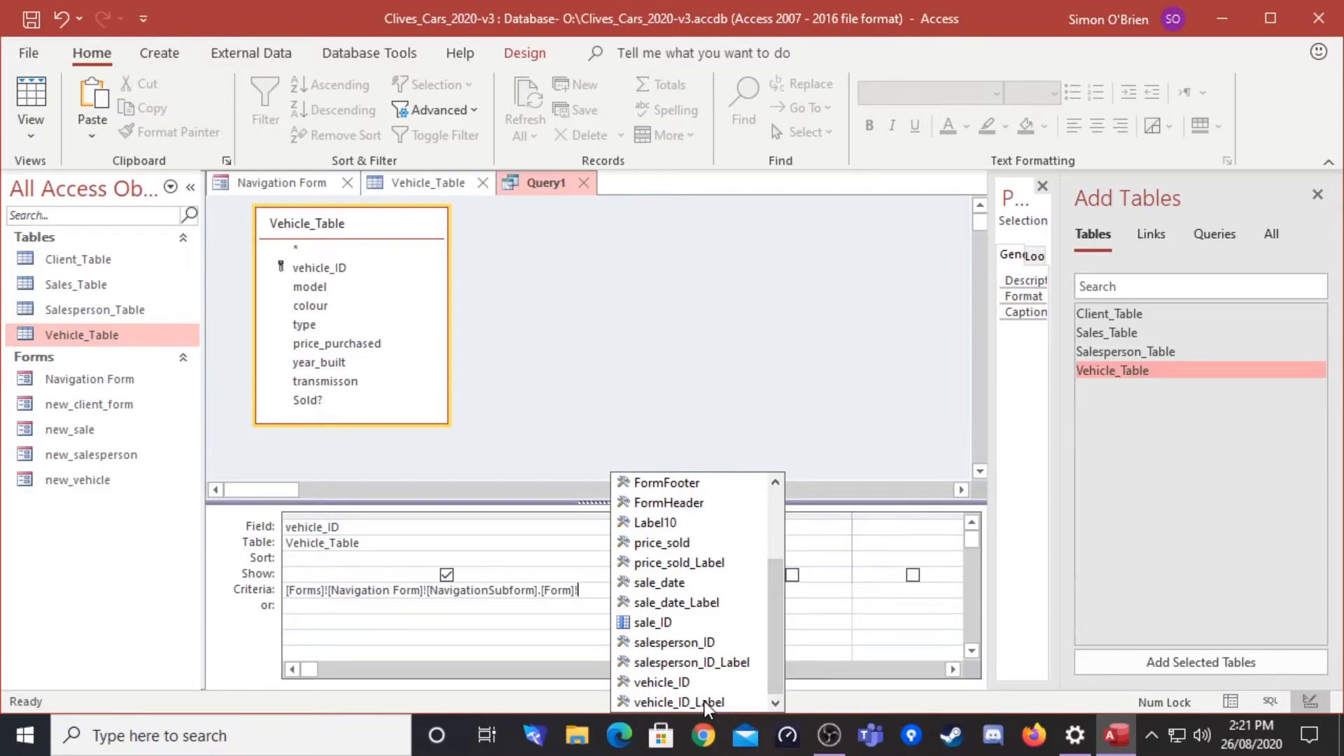
double_click(662, 684)
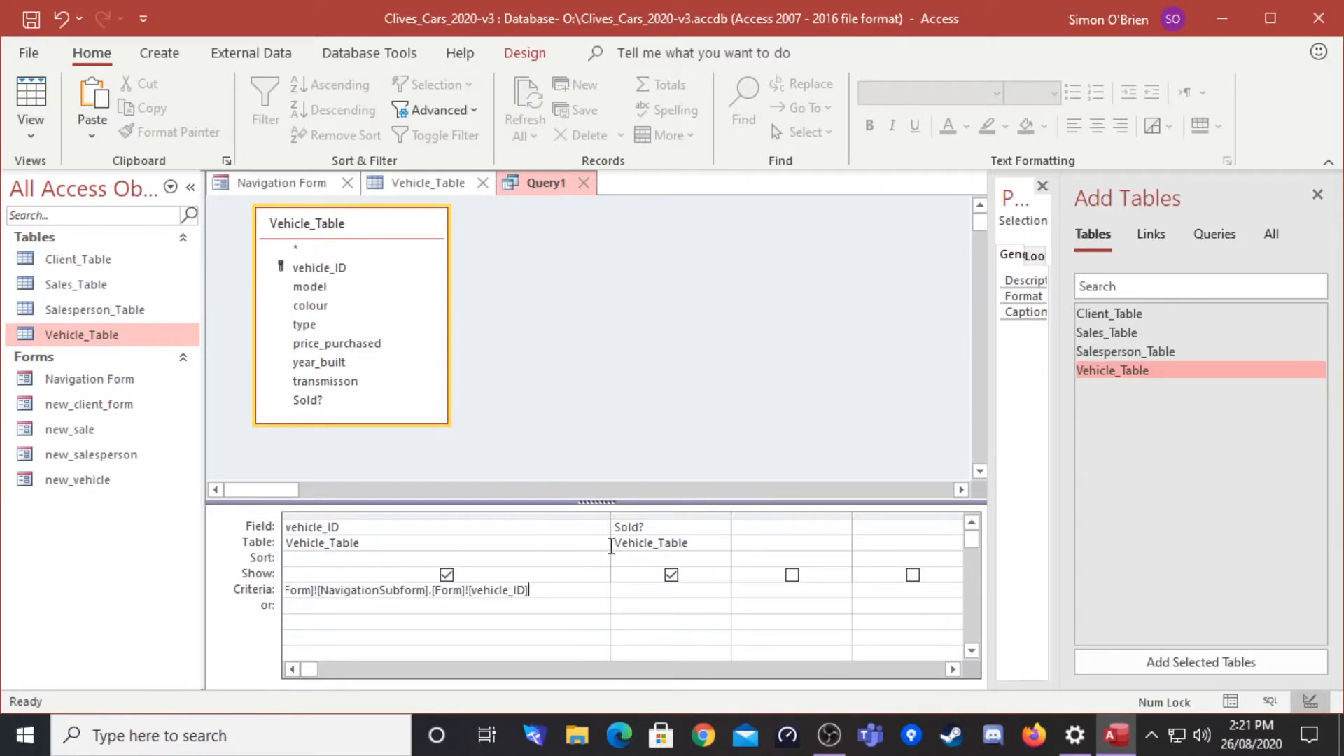
left_click_drag(352, 590, 172, 580)
left_click_drag(611, 518, 736, 518)
left_click(359, 623)
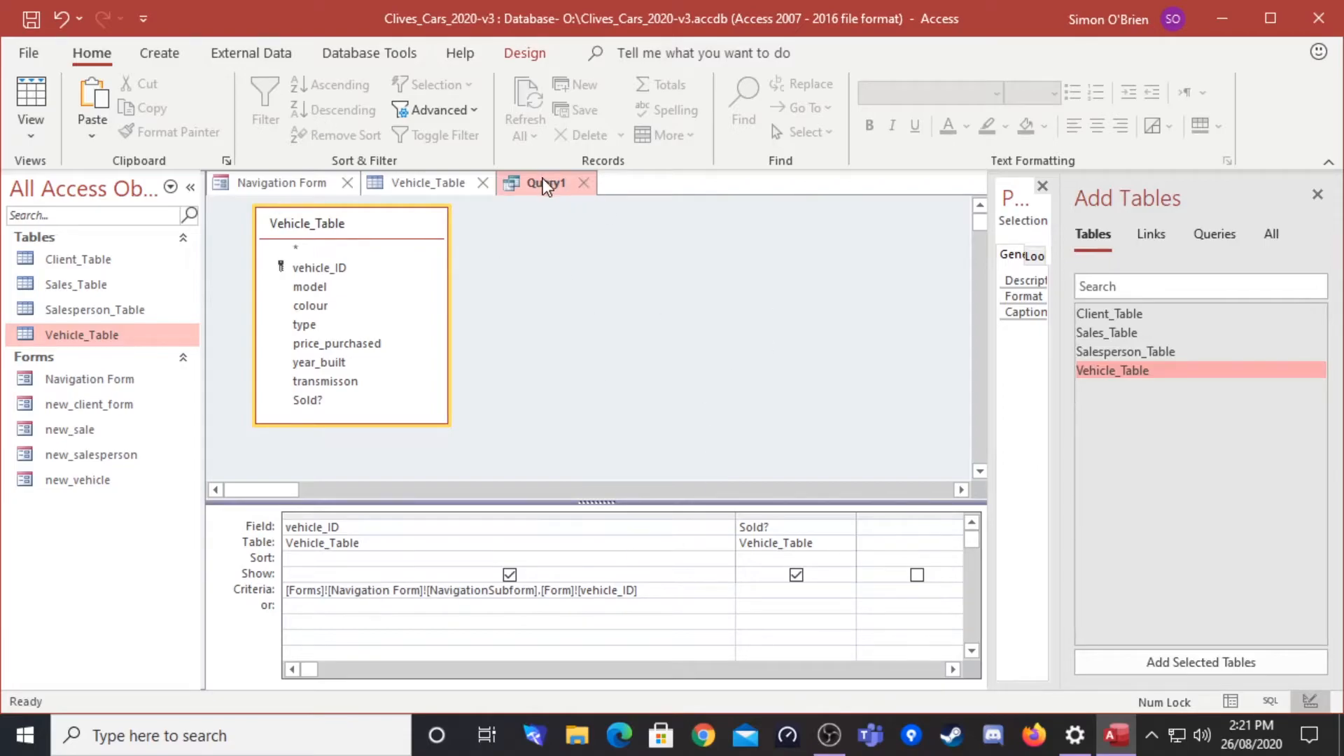
Run the query and compare the returned vehicle with the one chosen in the New Sale form and its record in Vehicle_Table
left_click(541, 56)
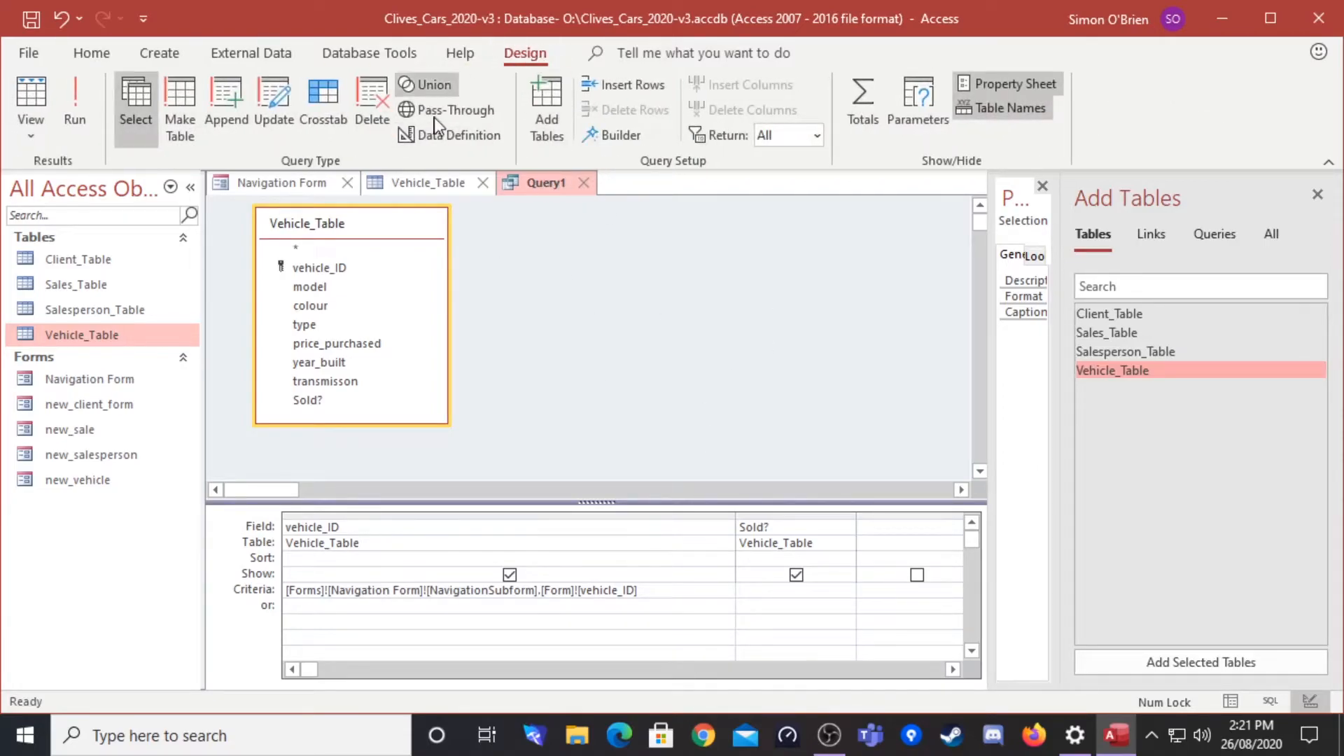
left_click(73, 91)
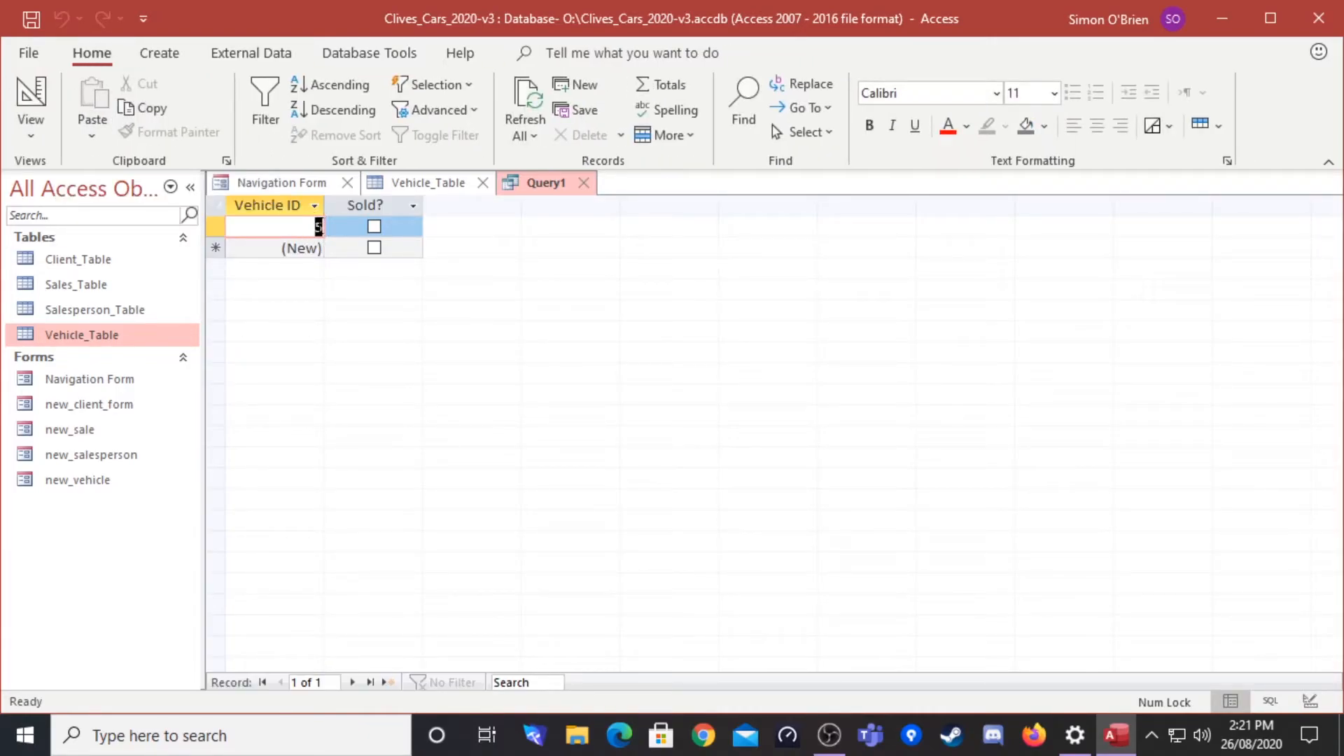
left_click(313, 188)
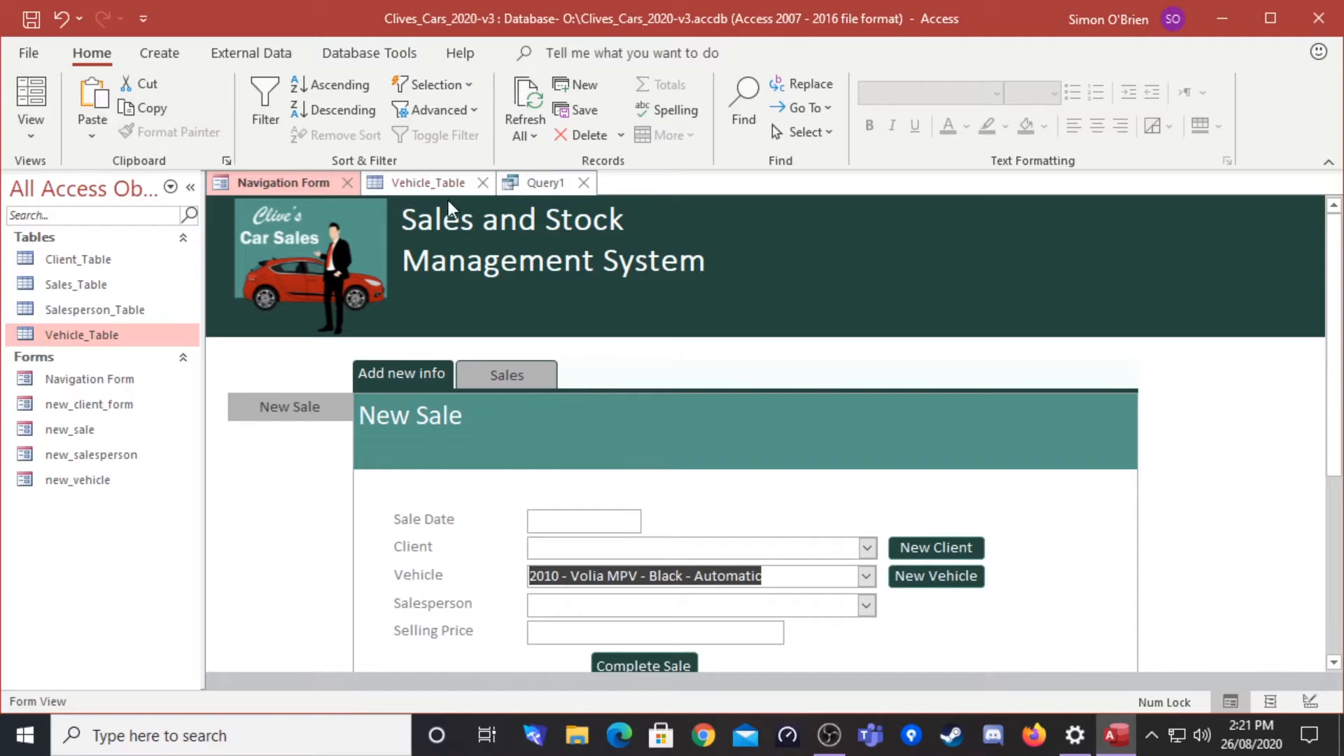
left_click(427, 187)
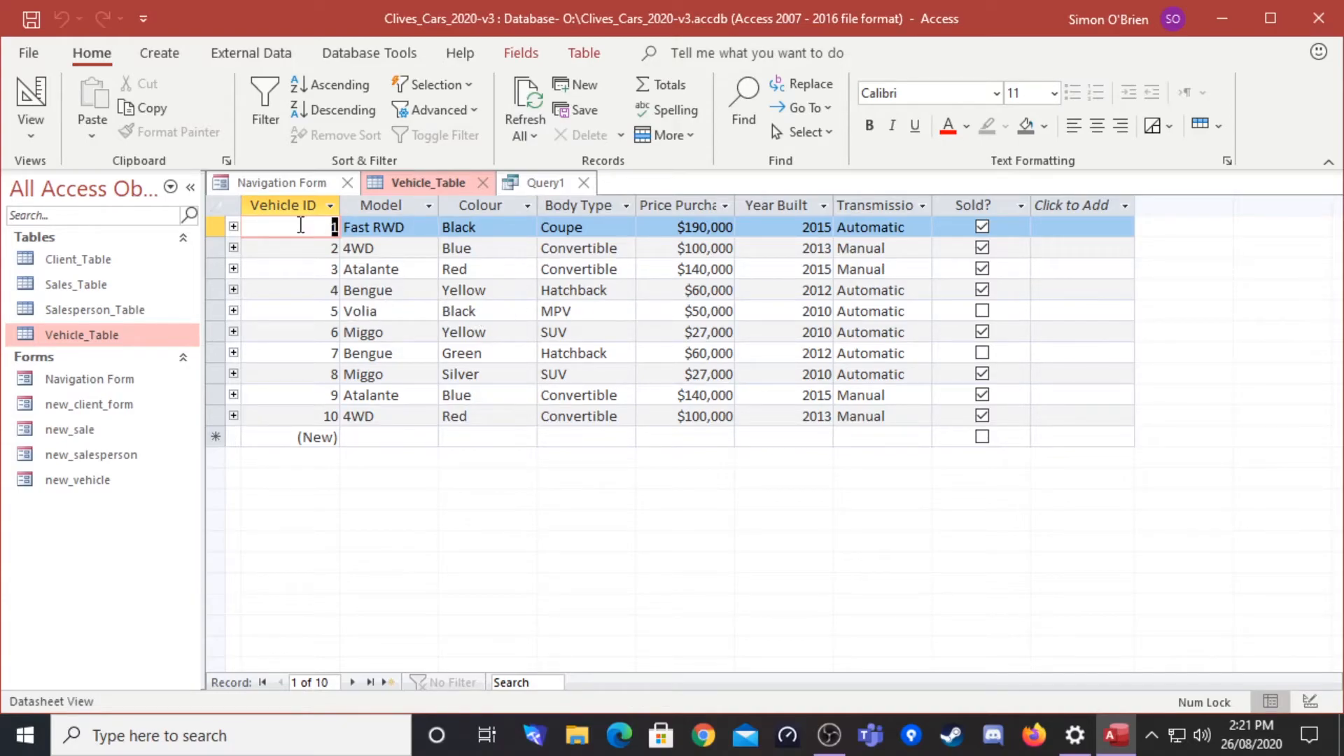
Compare the vehicle chosen in the New Sale form with its Vehicle_Table record and the record returned by the query
left_click(284, 184)
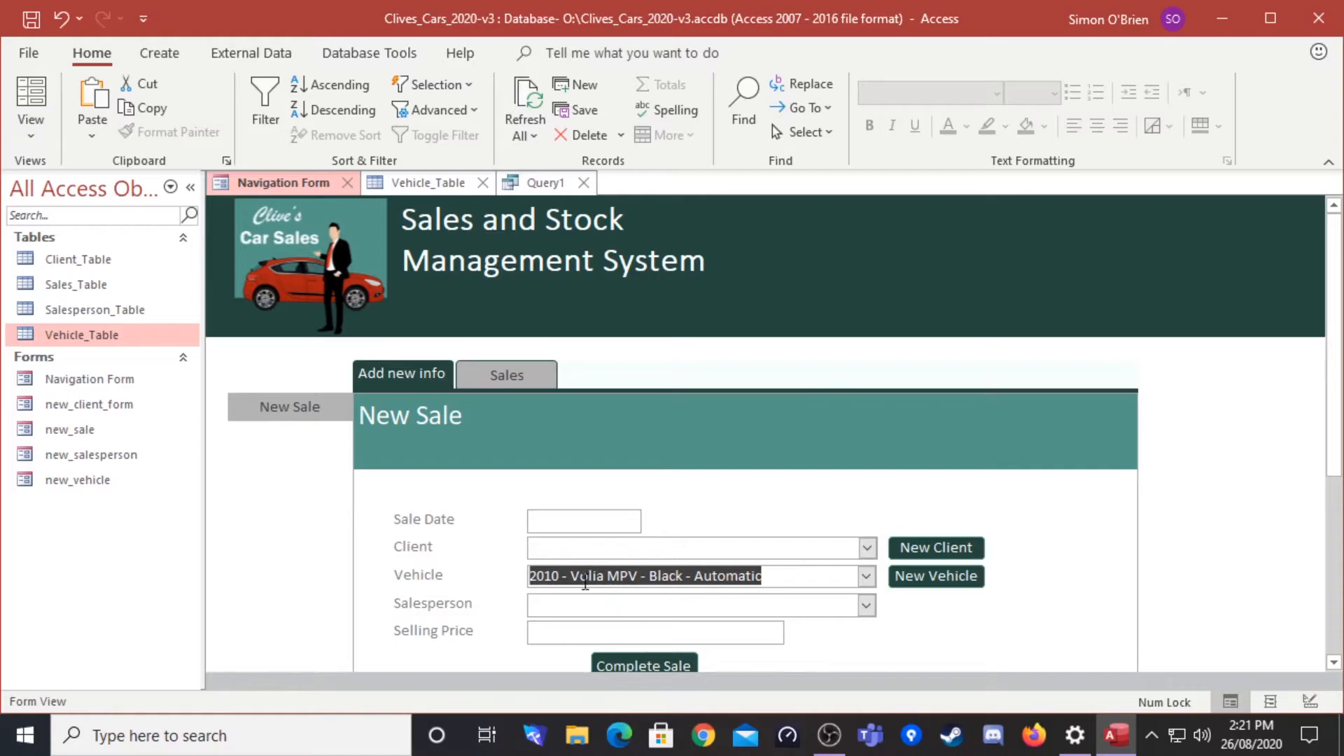
left_click(413, 181)
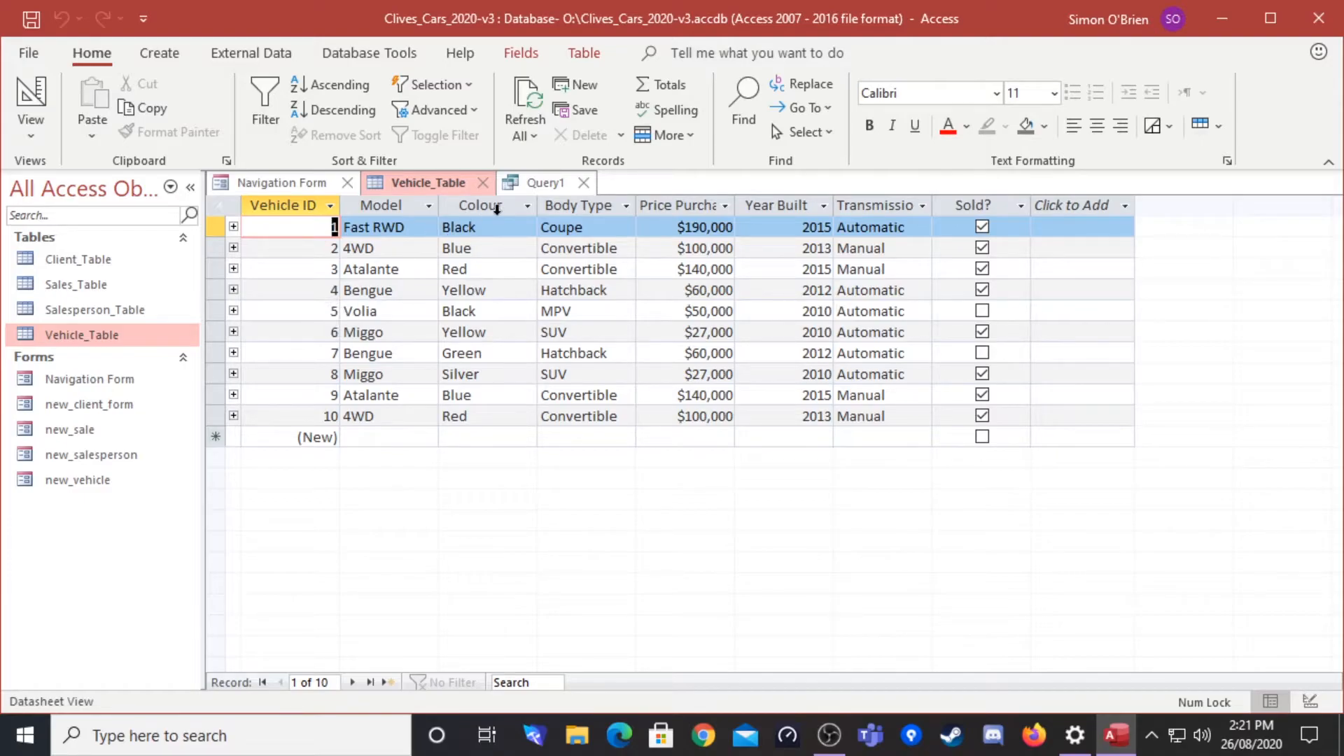
left_click(545, 185)
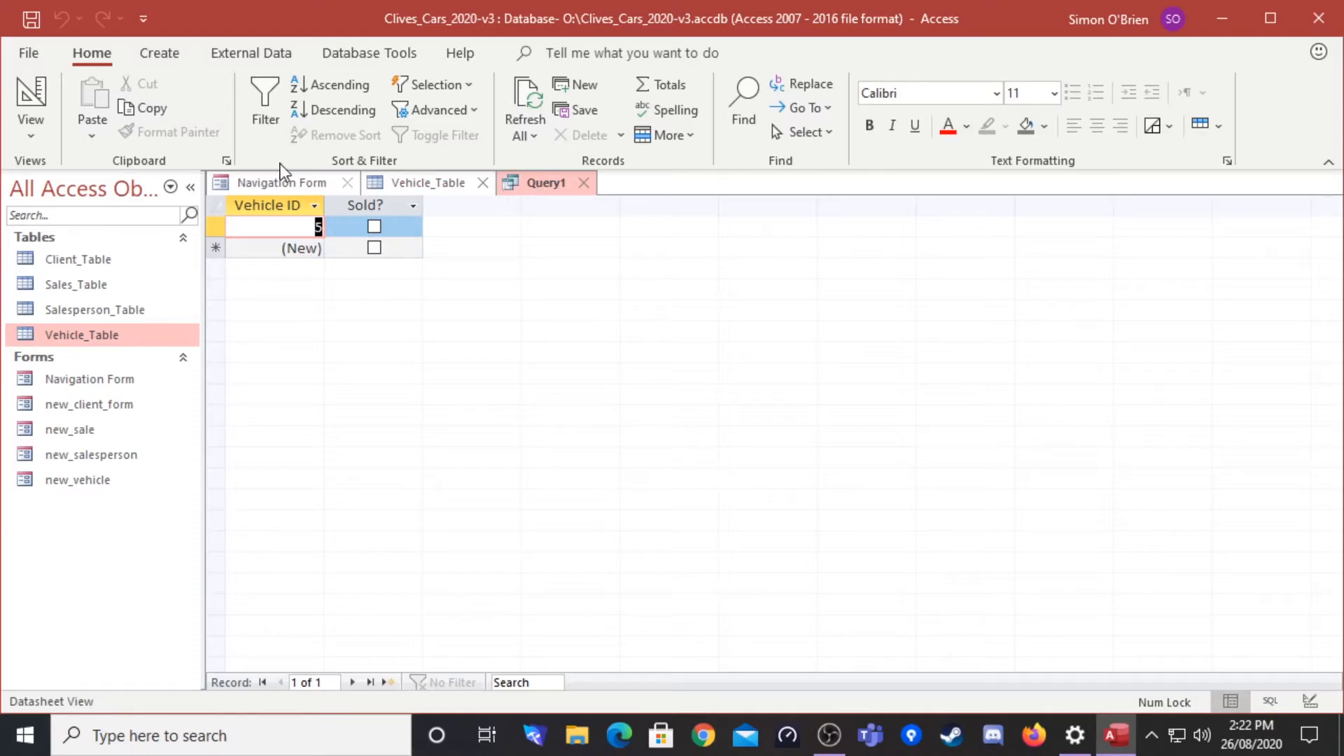
Return the query to Design view, narrow the vehicle_ID column, and change the query type to Update
left_click(31, 98)
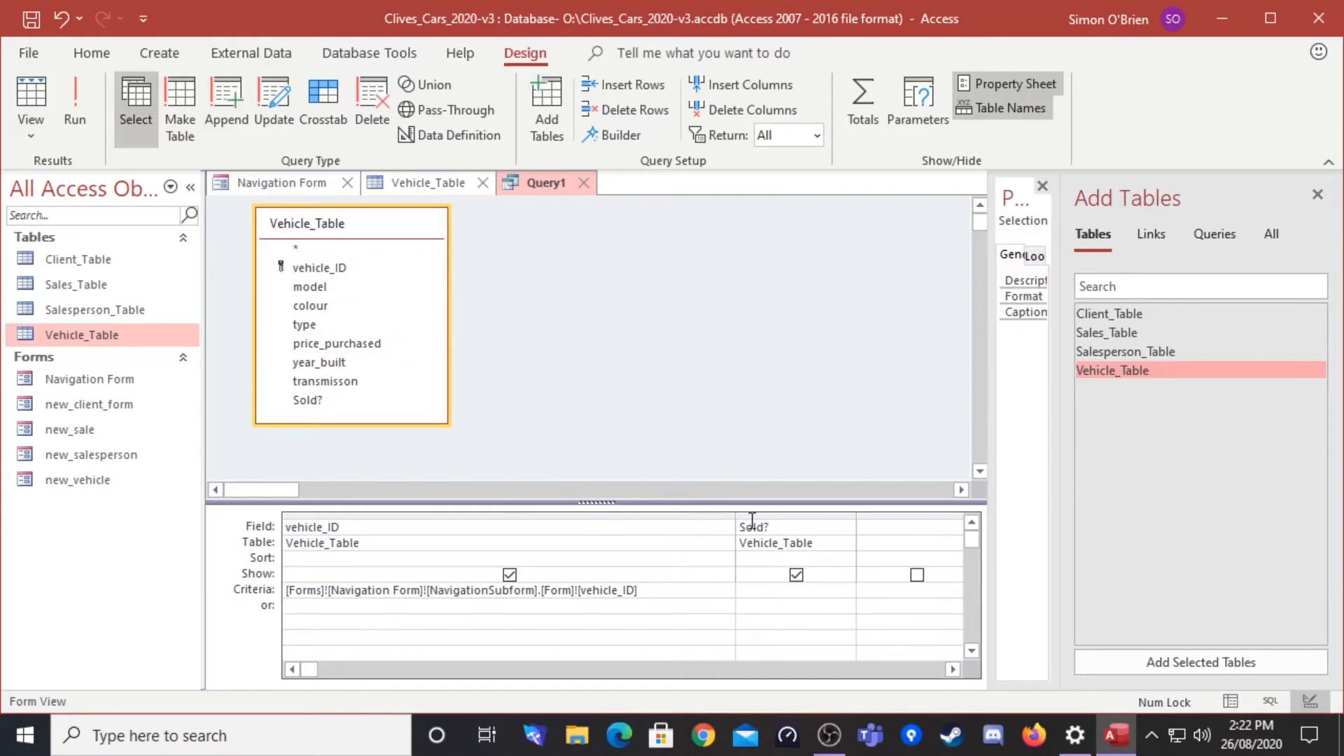
left_click_drag(734, 516, 651, 515)
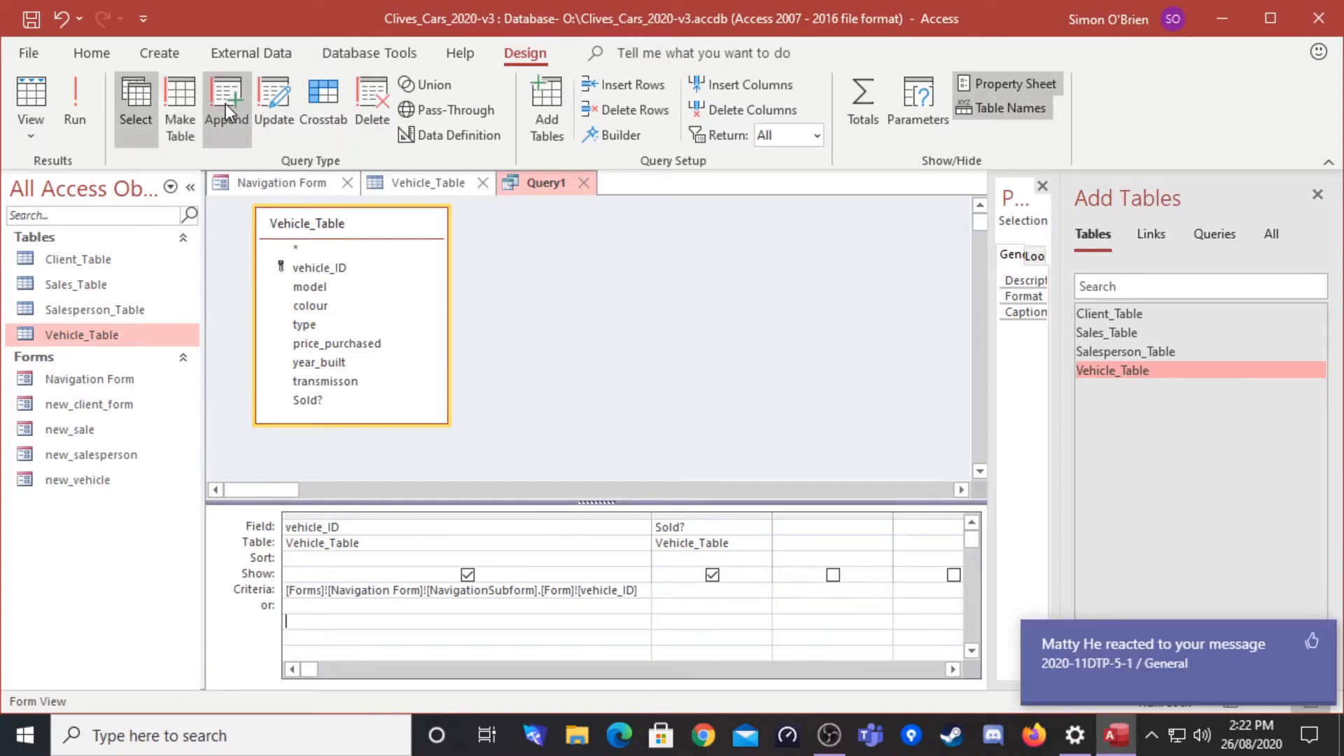
left_click(274, 95)
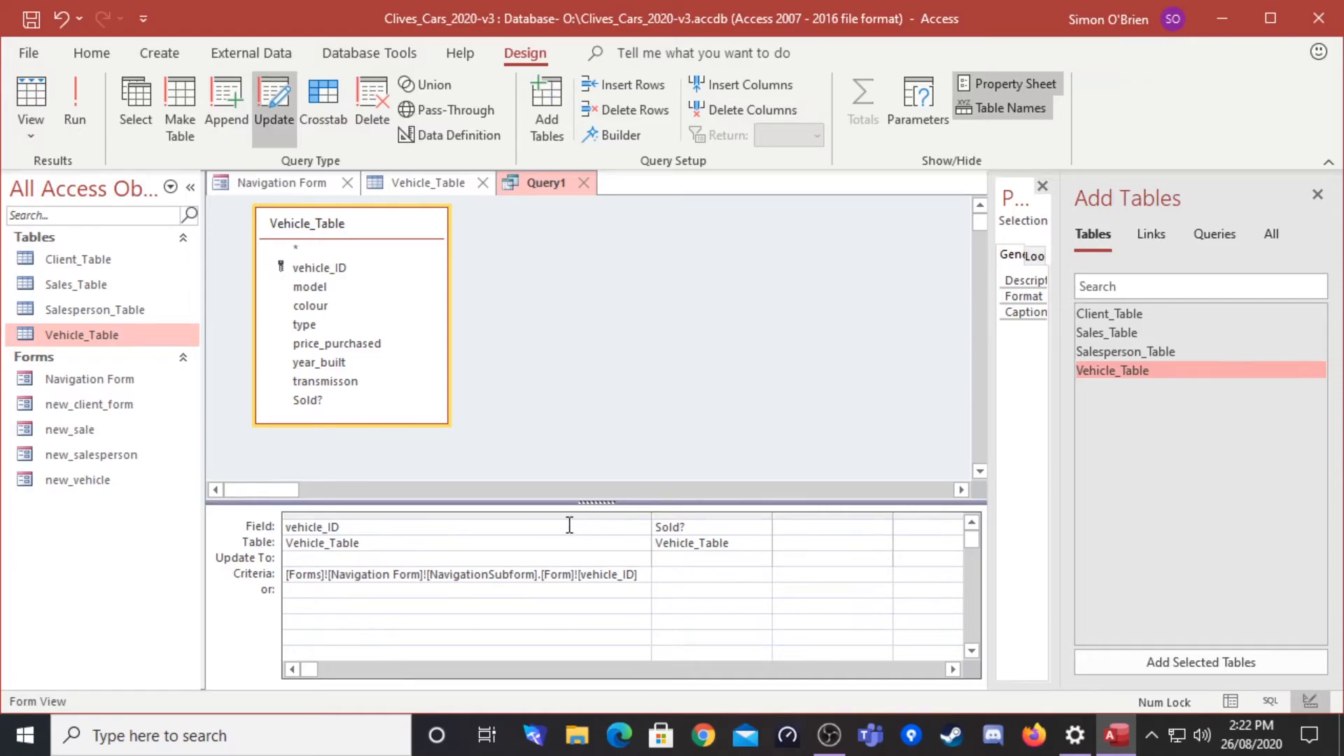
Set the Update To value of the Sold? field to True
left_click(672, 559)
type("1")
type("True")
left_click(676, 602)
Run the update query, accept the record update, and check the Sold? values in Vehicle_Table
left_click(77, 98)
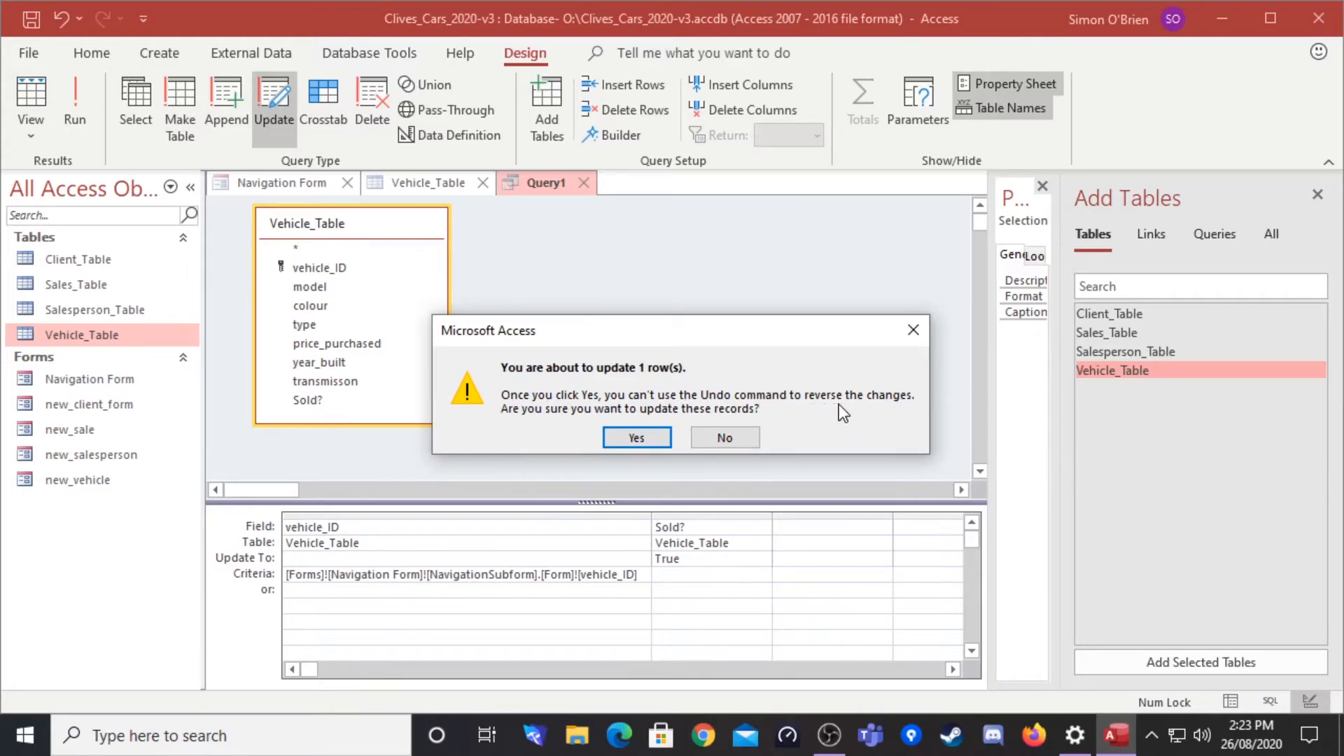
left_click(636, 440)
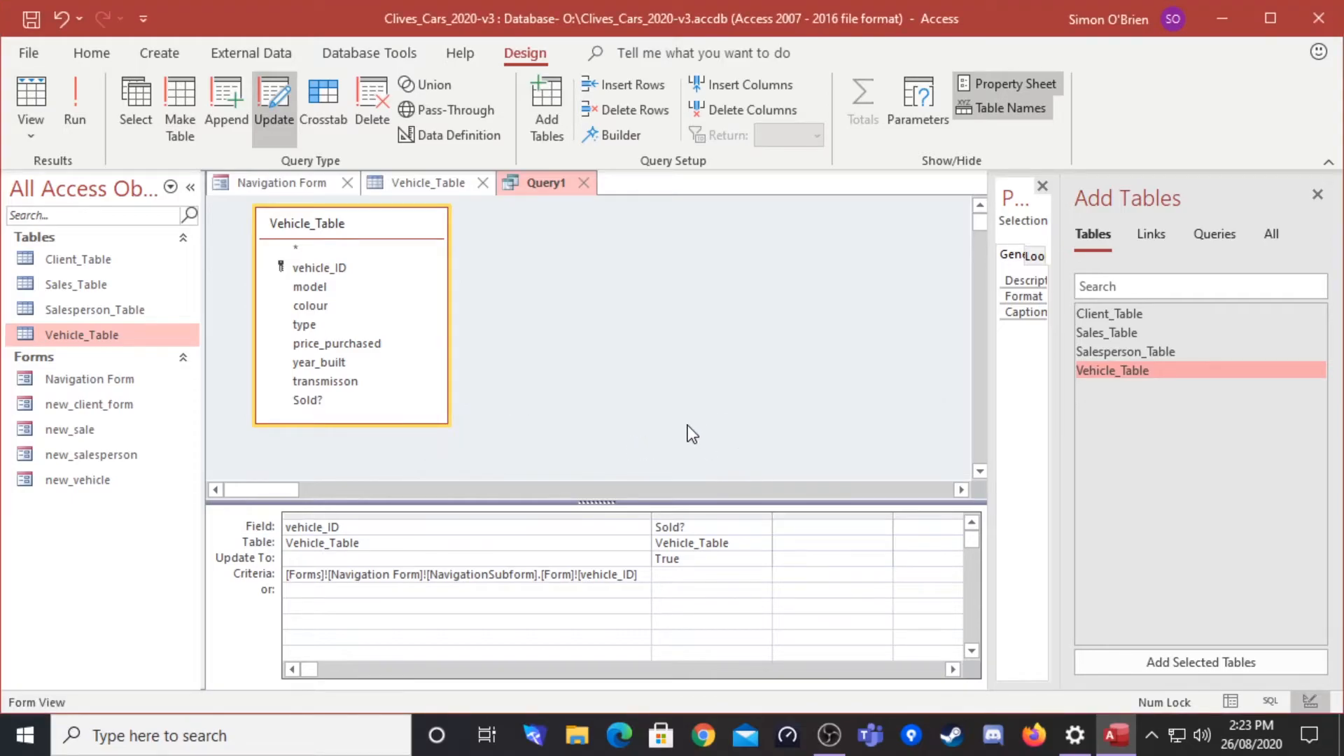
left_click(430, 186)
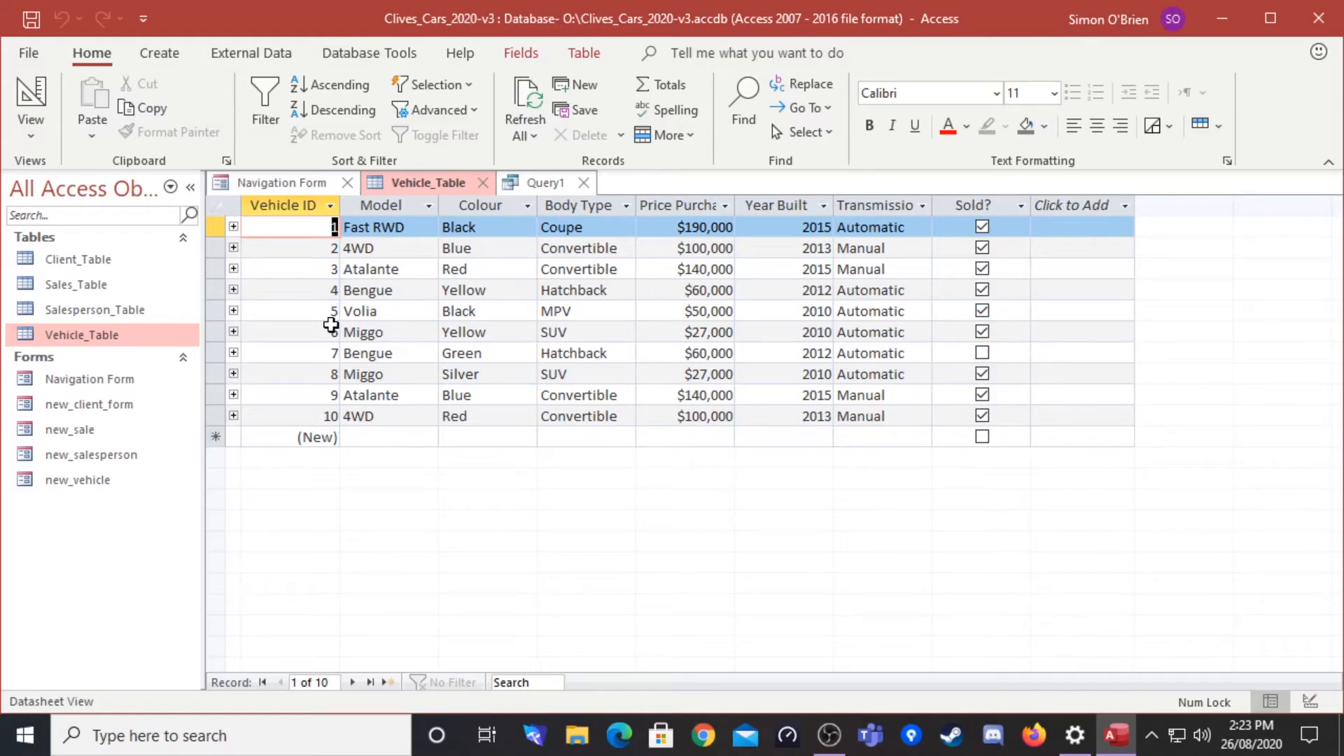
Clear Sold? for the black Volia MPV and open Vehicle_Table read-only in Design view to check the field's data type
left_click(984, 312)
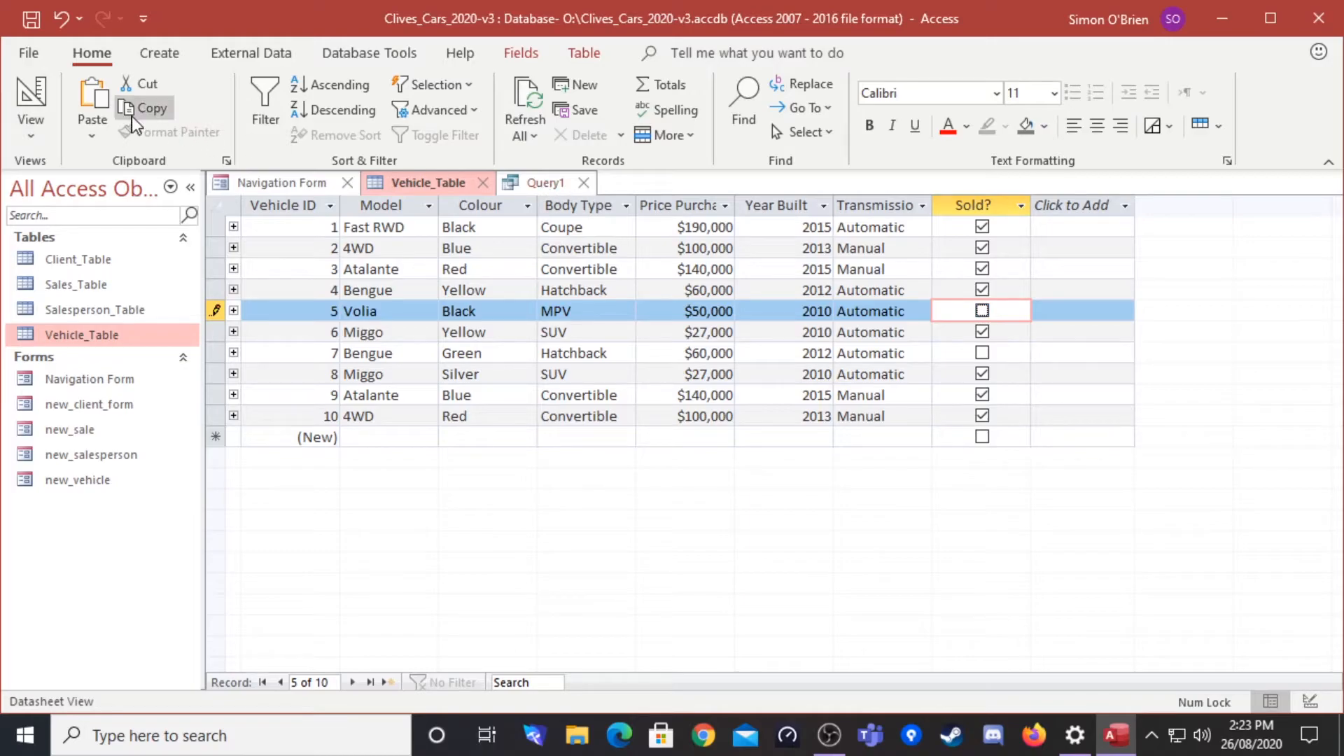
left_click(31, 90)
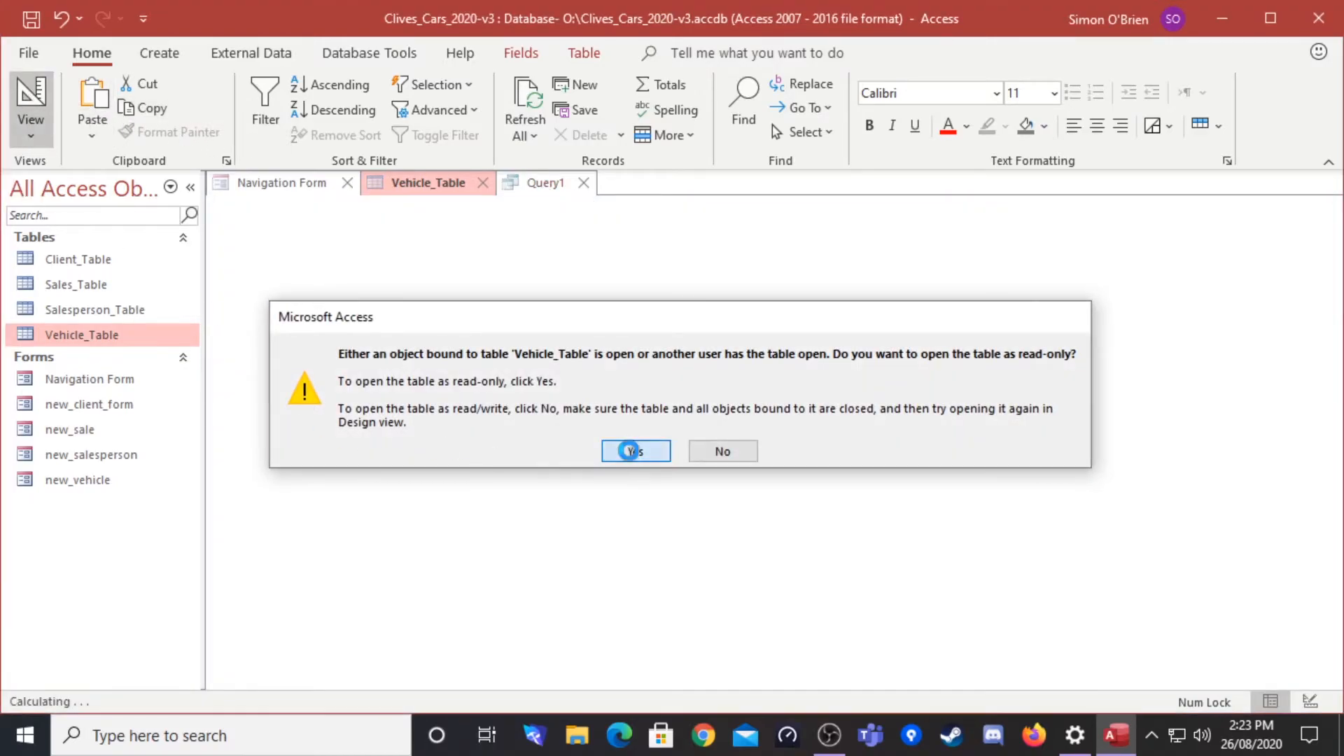
left_click(633, 451)
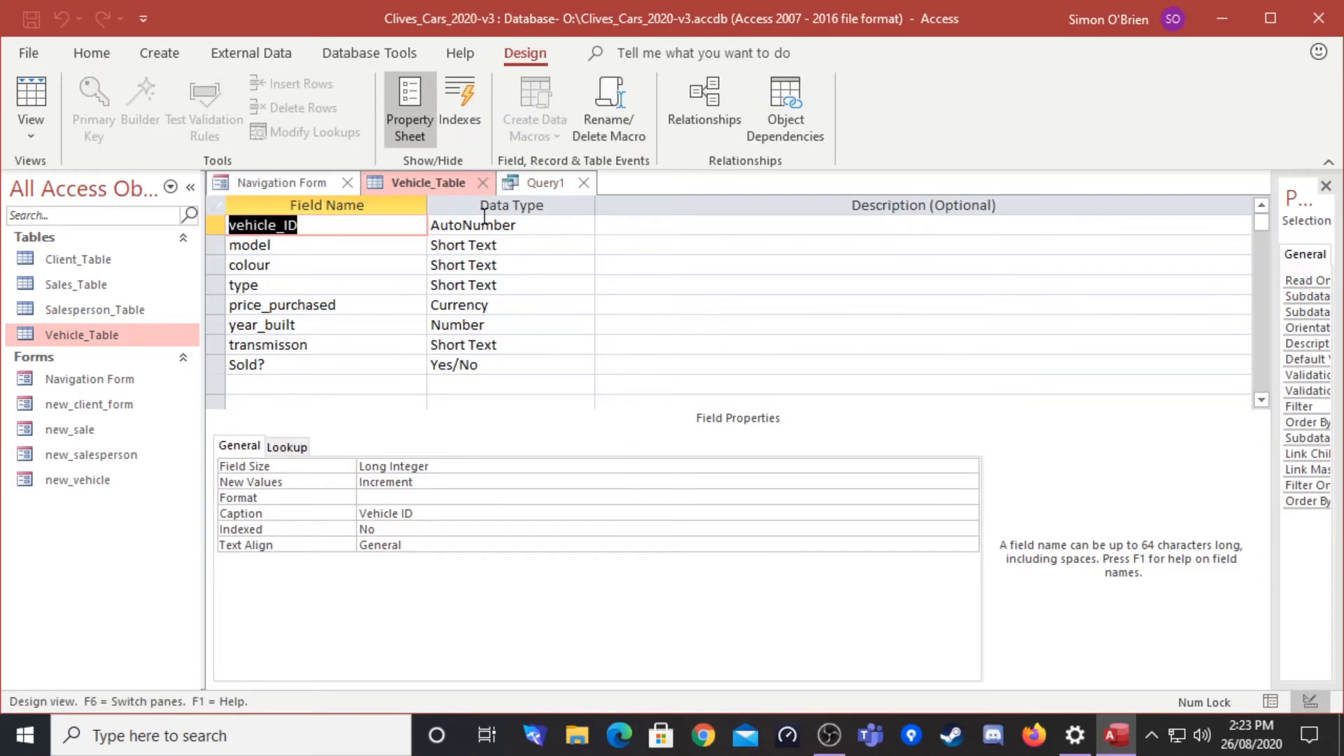
Save the query as Update_sold_vehicle and close both the query and Vehicle_Table
left_click(539, 182)
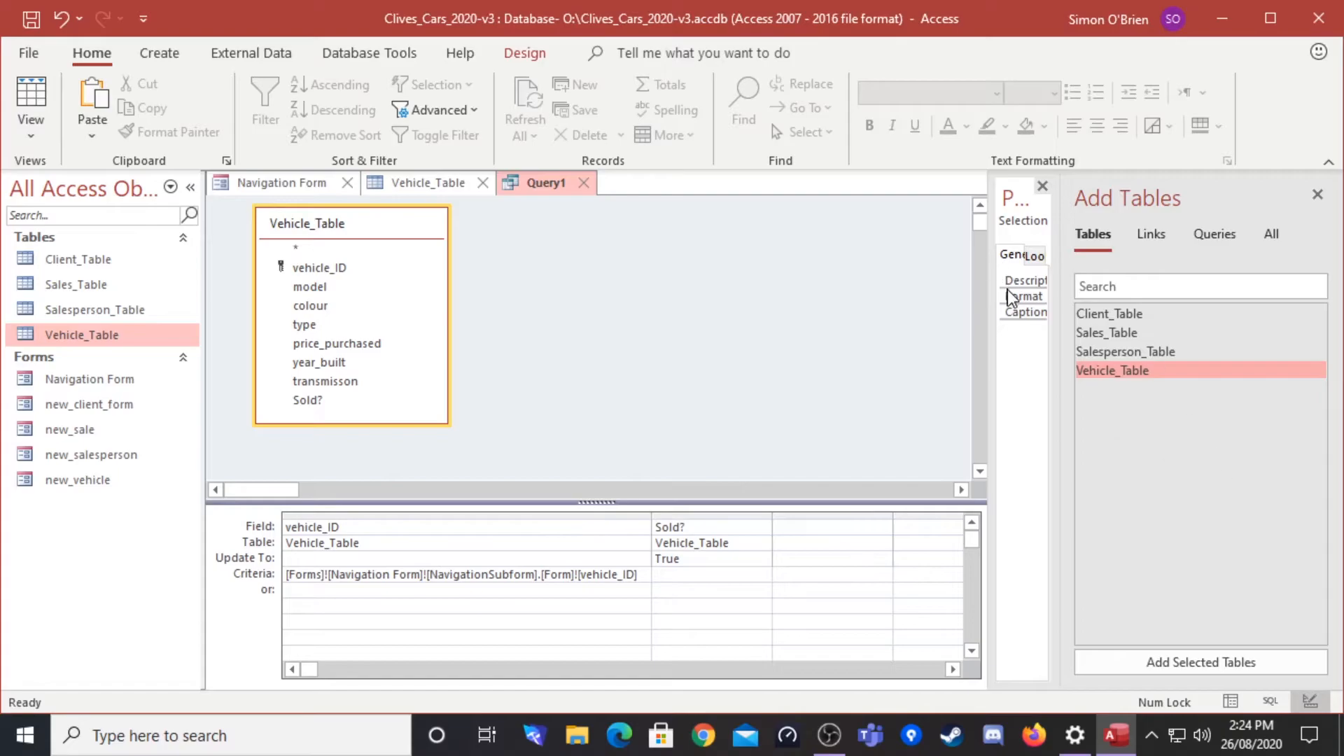
left_click_drag(994, 306, 966, 320)
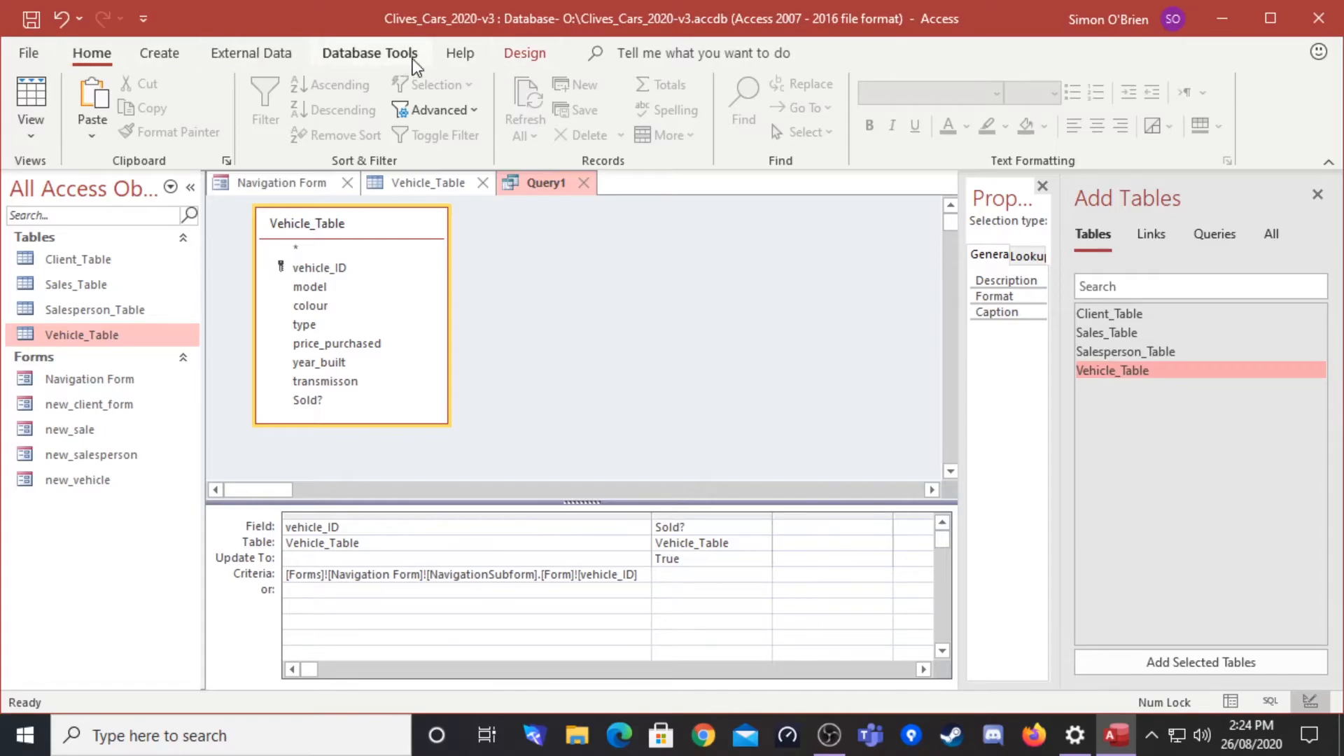
left_click(525, 54)
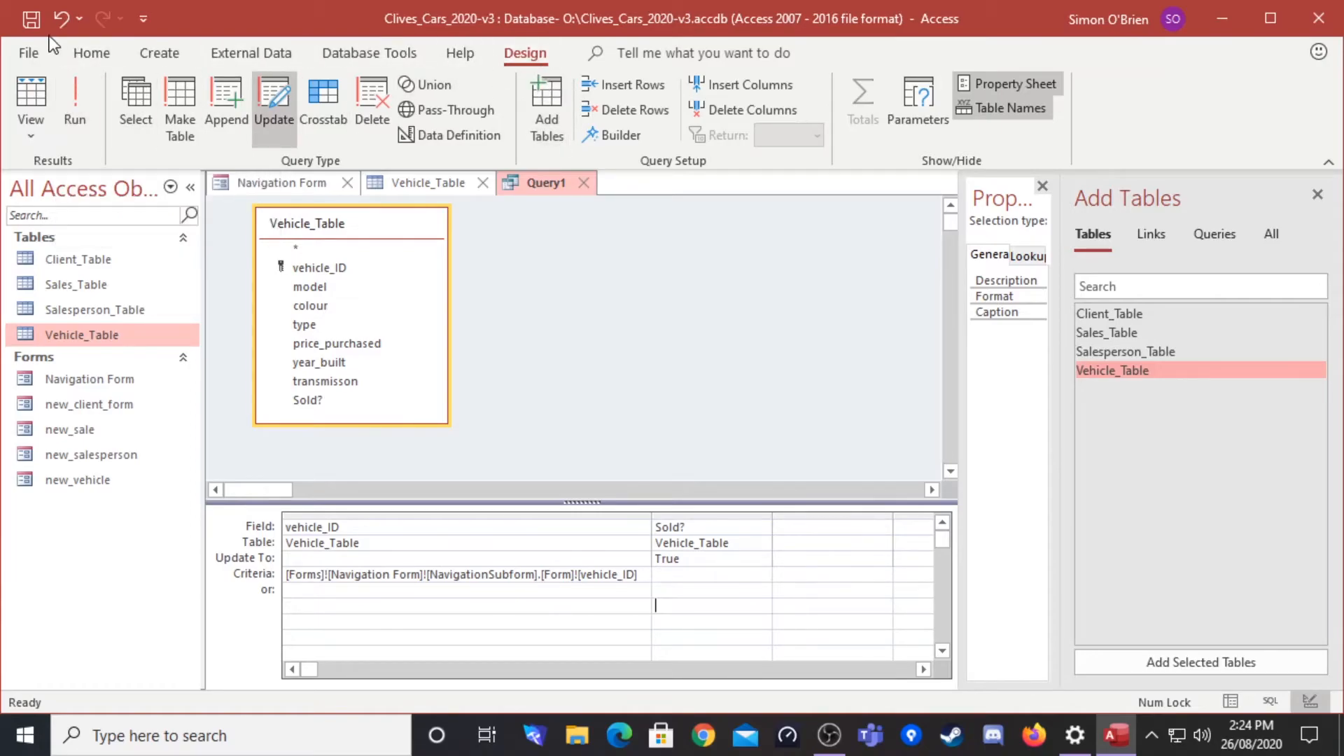
left_click(35, 20)
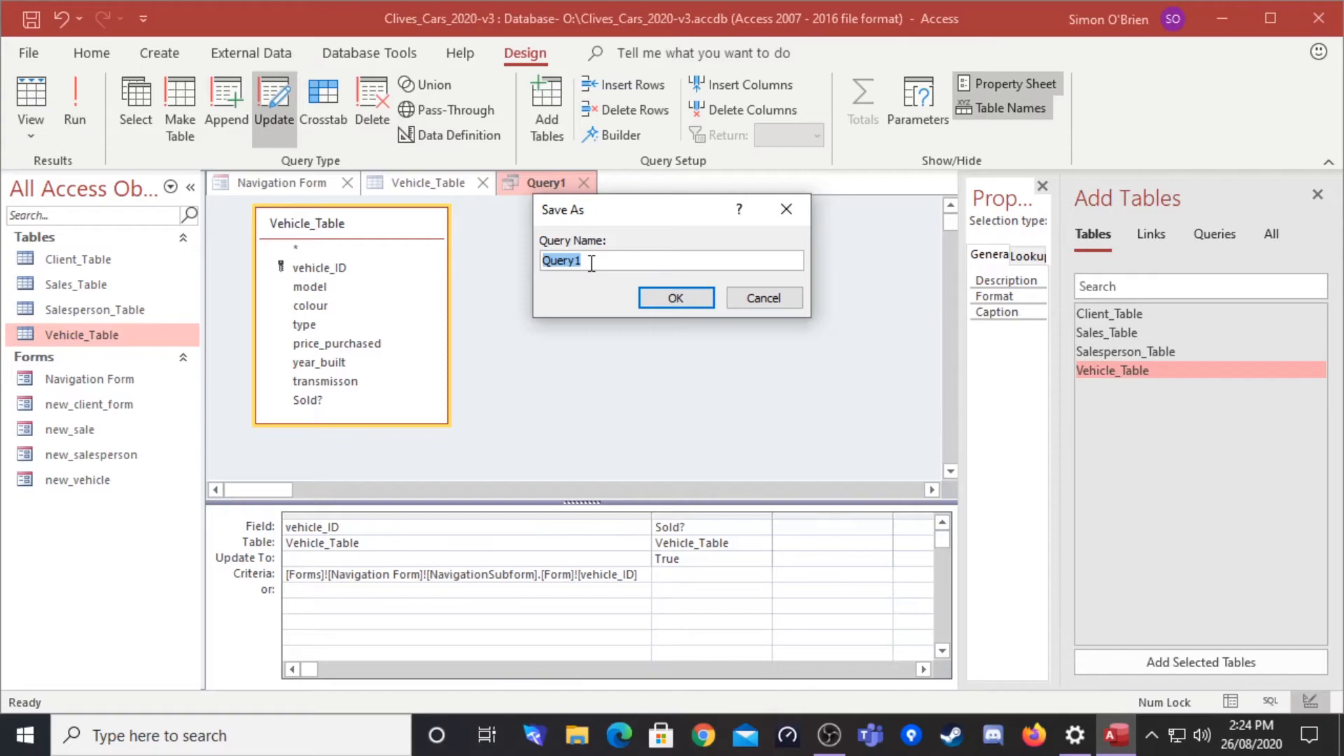
type("Update_sold_vehicle")
left_click(685, 299)
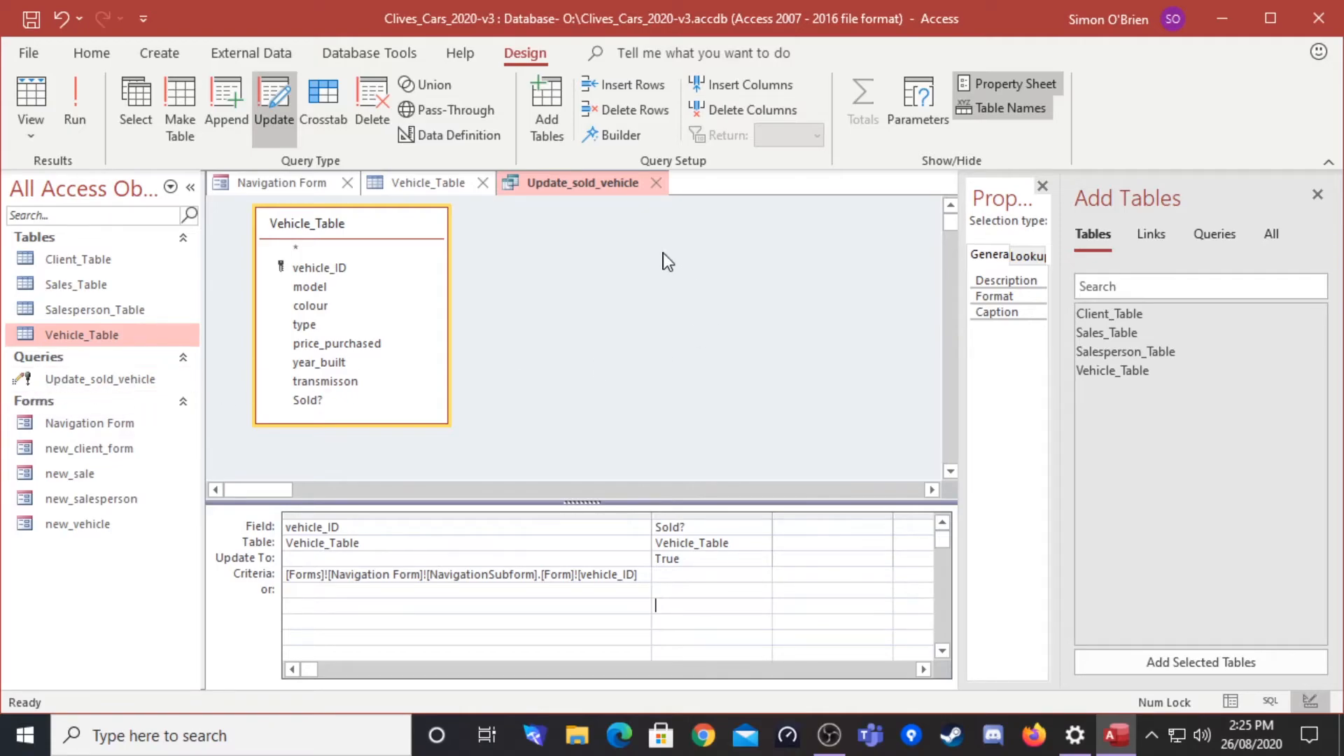
left_click(658, 183)
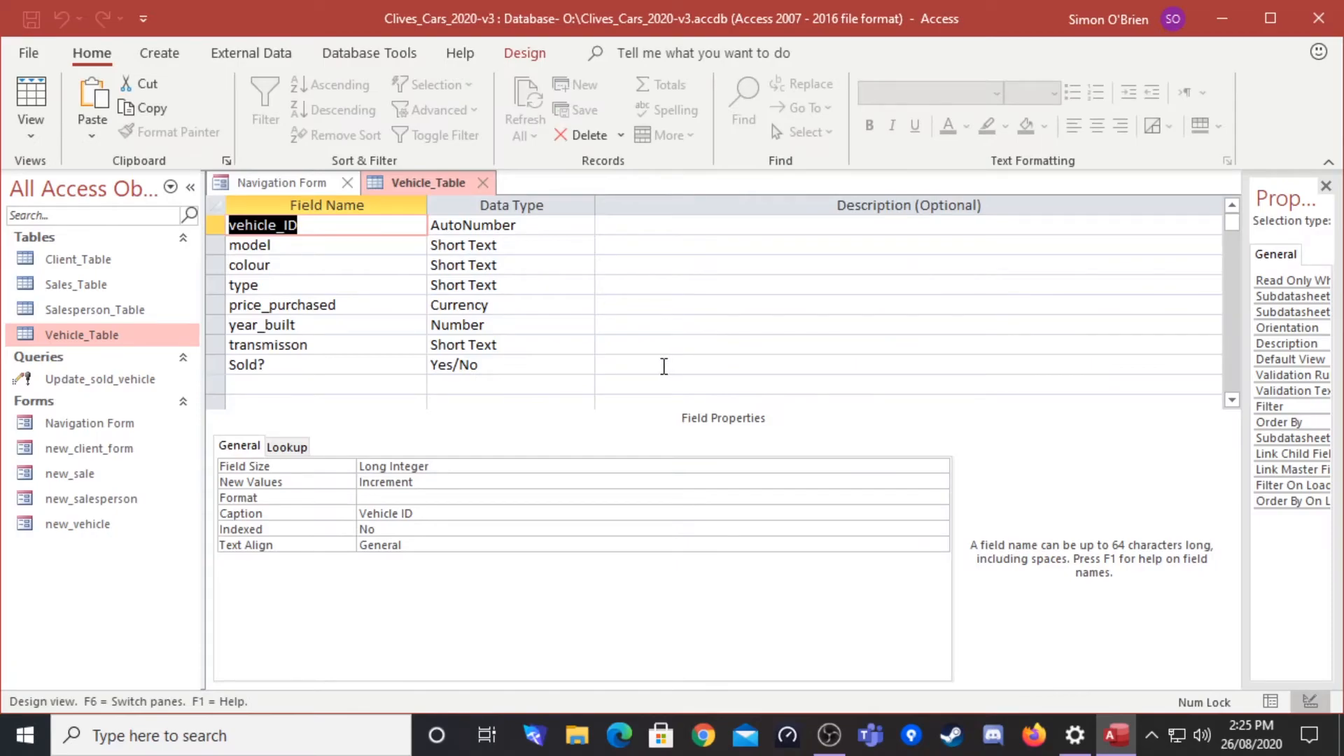
left_click(484, 182)
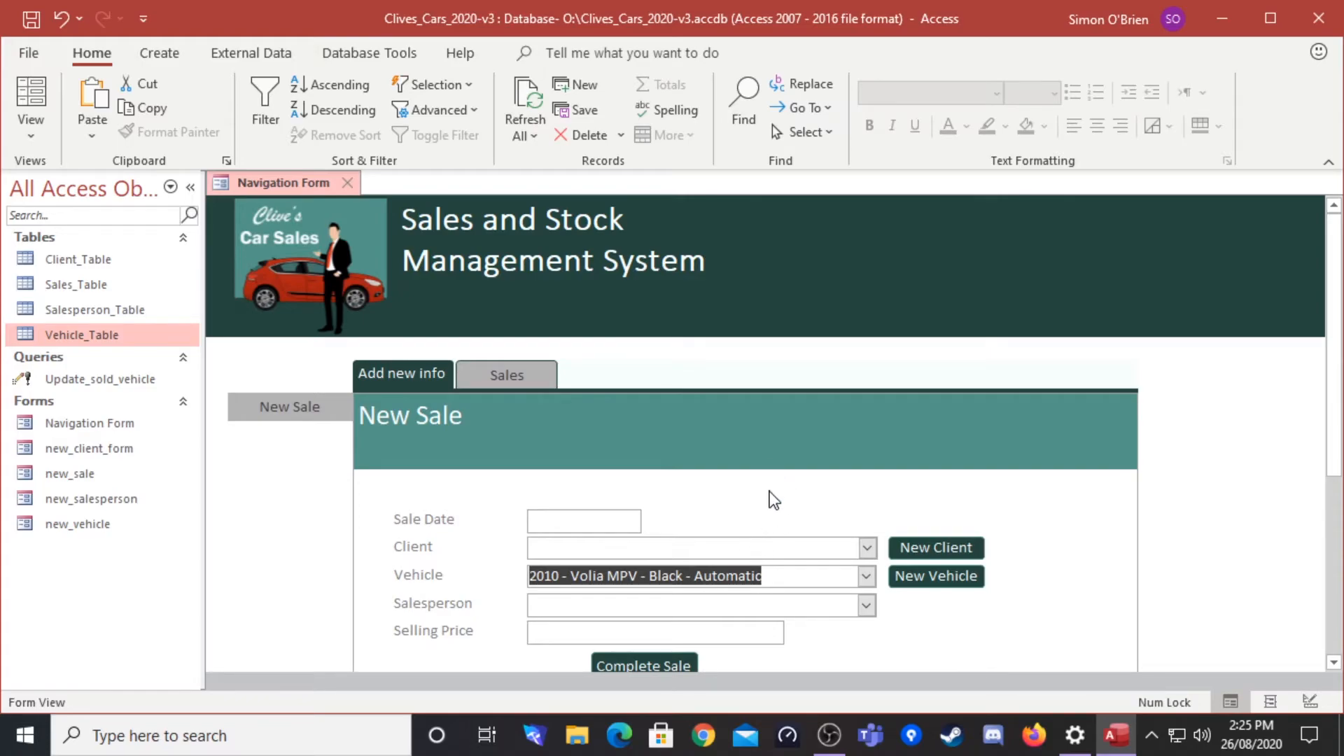
Discard the vehicle chosen in the New Sale form and clear Sold? for vehicles 2 and 3 in Vehicle_Table
key("Escape")
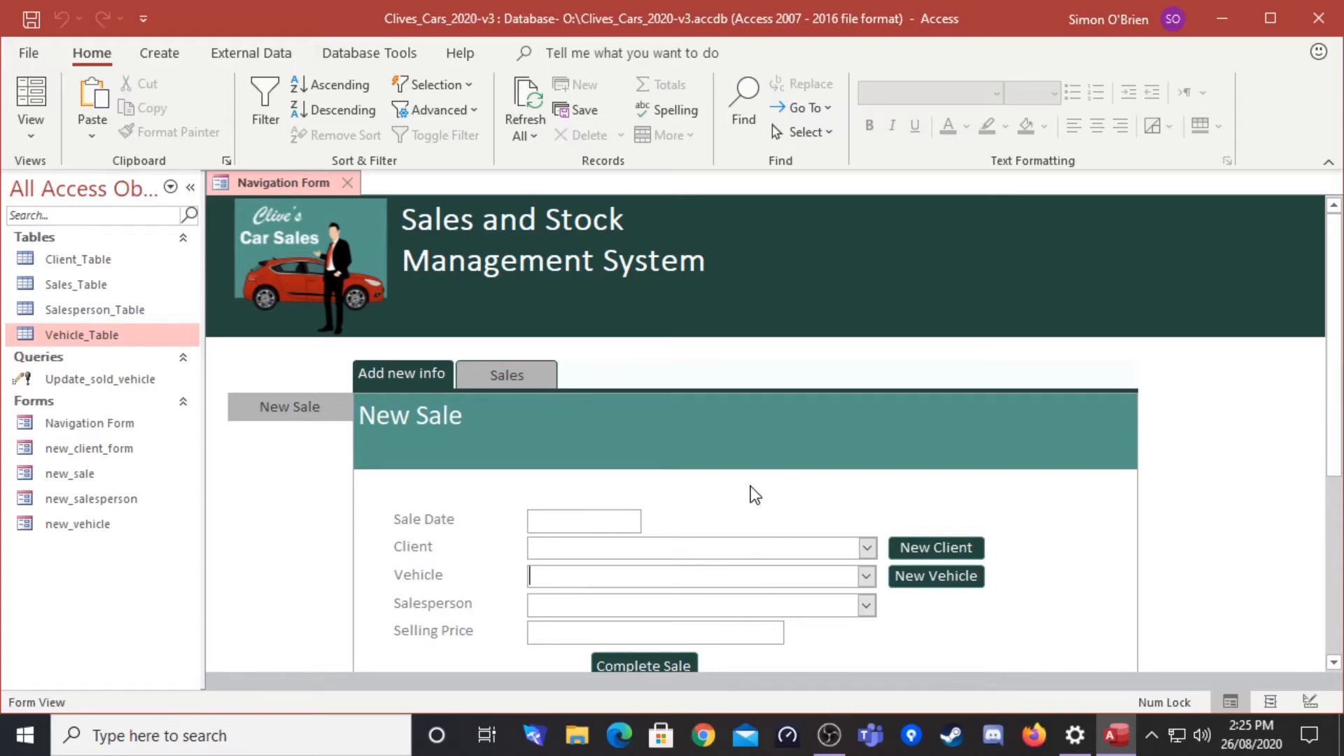
double_click(82, 334)
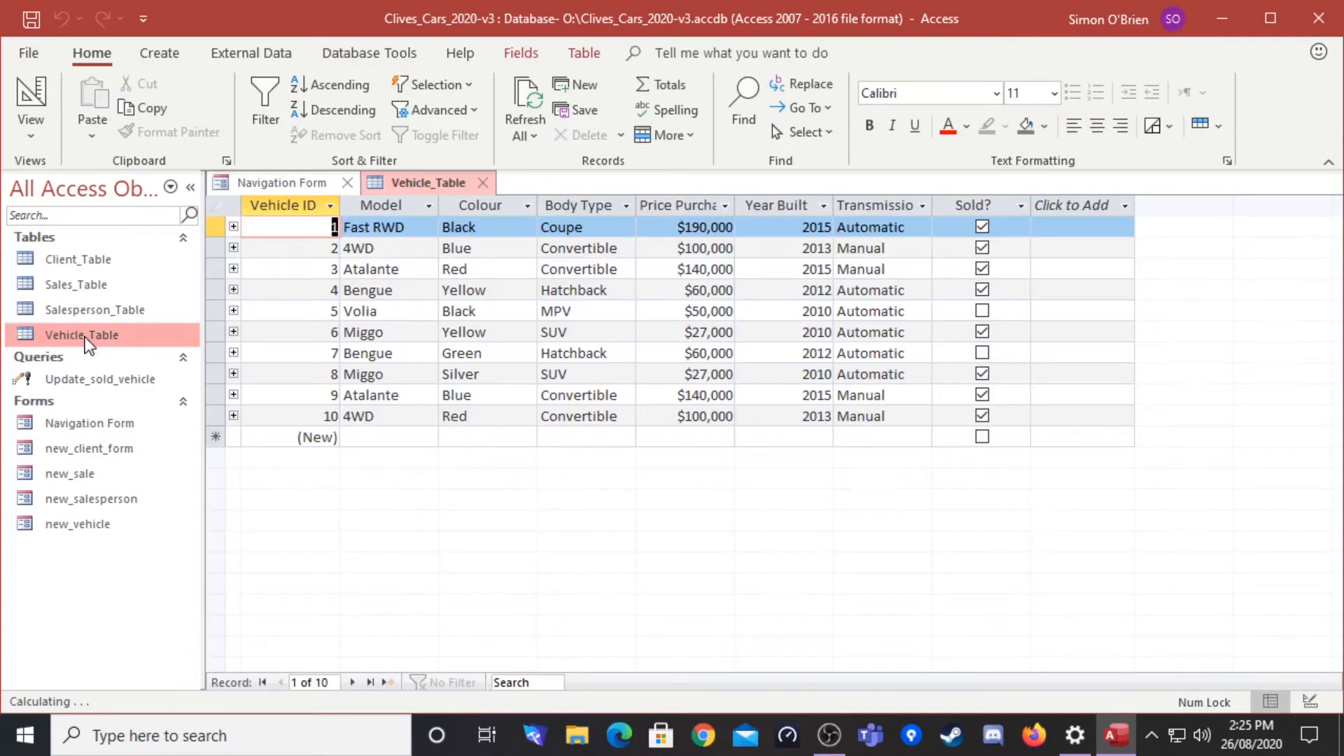
left_click(983, 268)
left_click(983, 247)
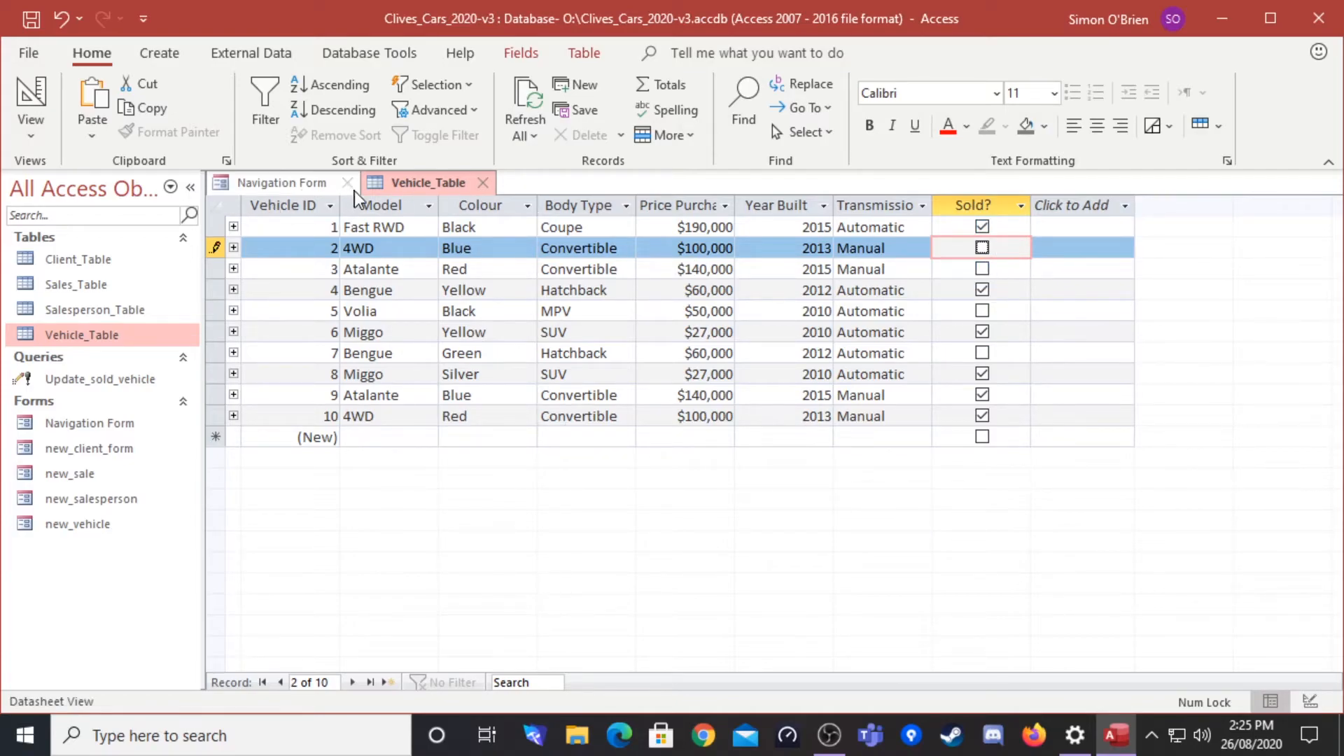
left_click(483, 181)
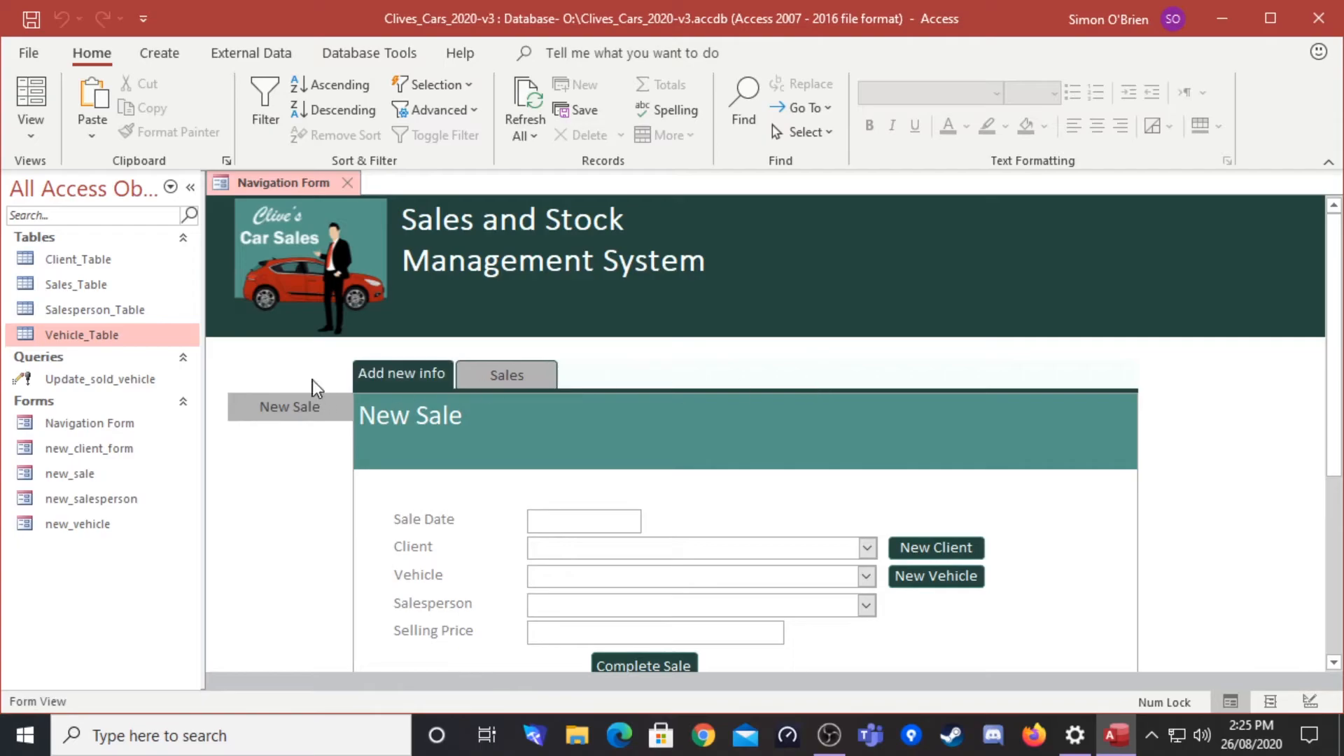
Refresh the New Sale form's data and review the vehicles available in its Vehicle list
left_click(524, 95)
left_click(867, 575)
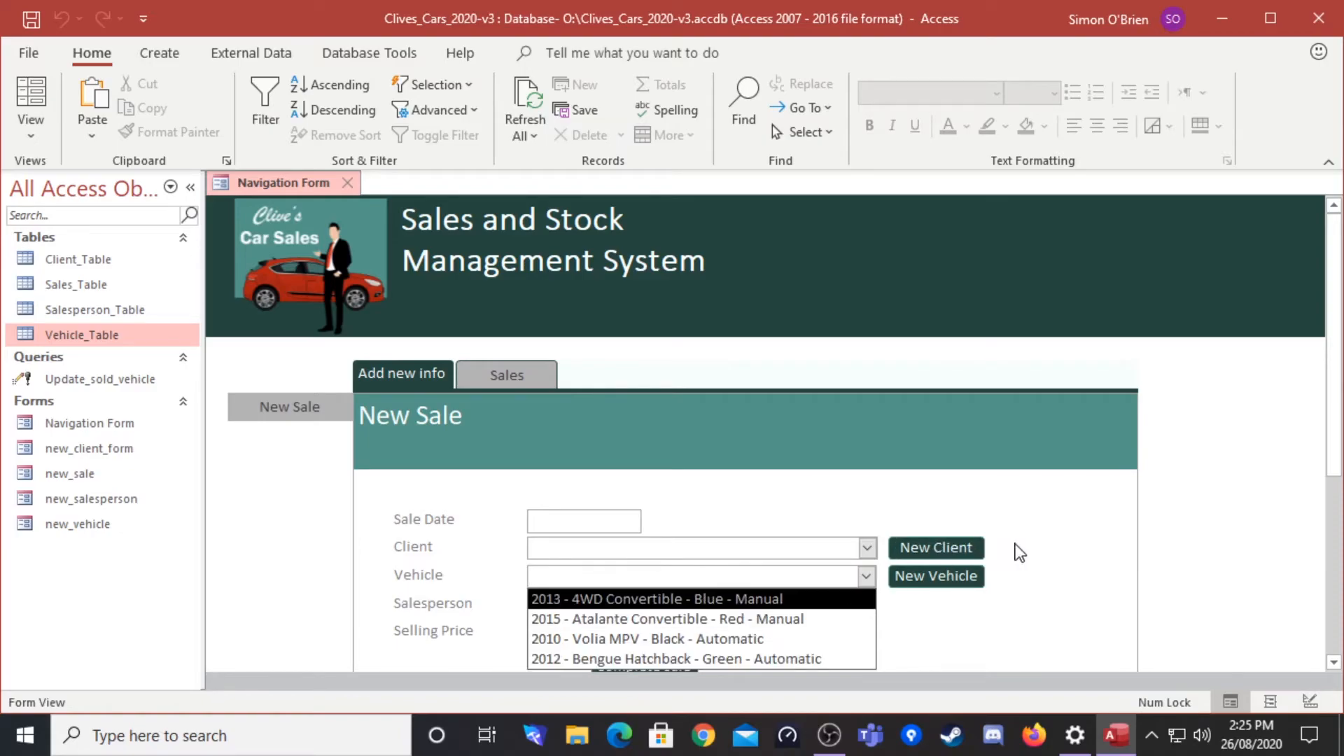
left_click_drag(1335, 390, 1337, 483)
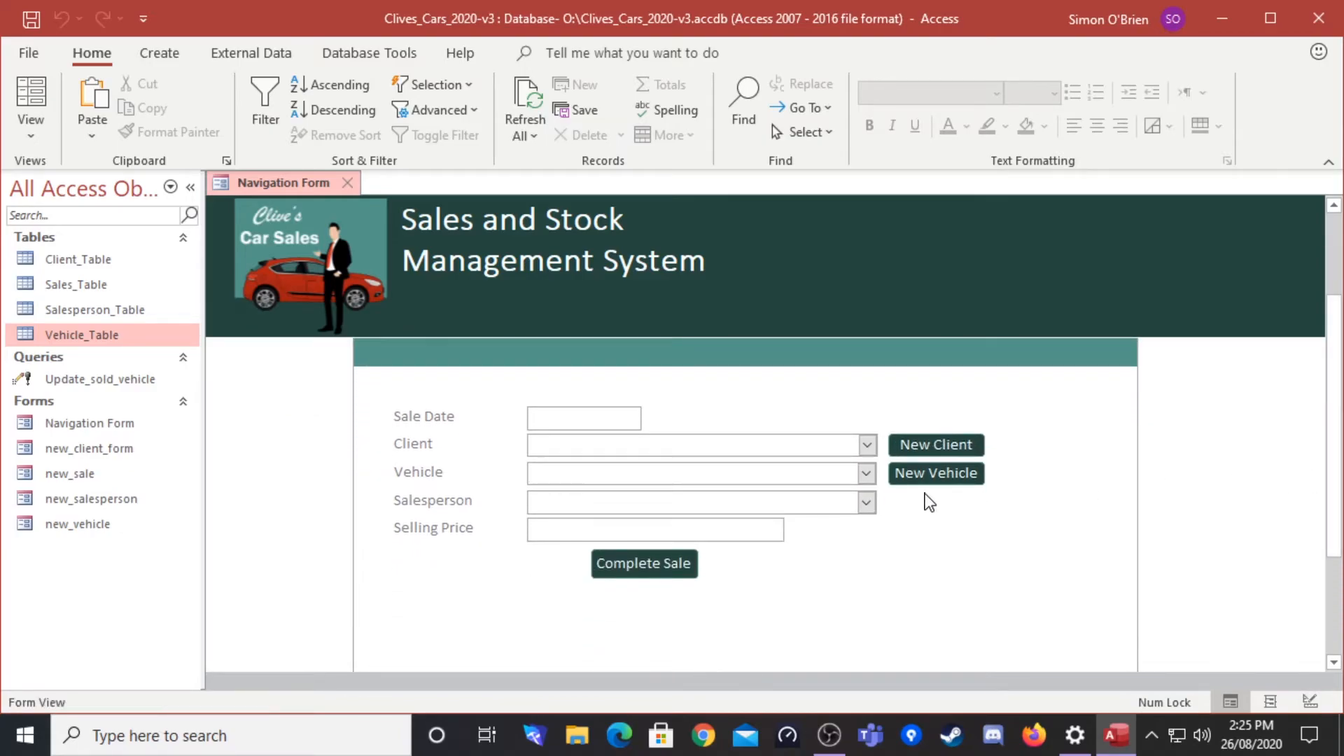
left_click(861, 474)
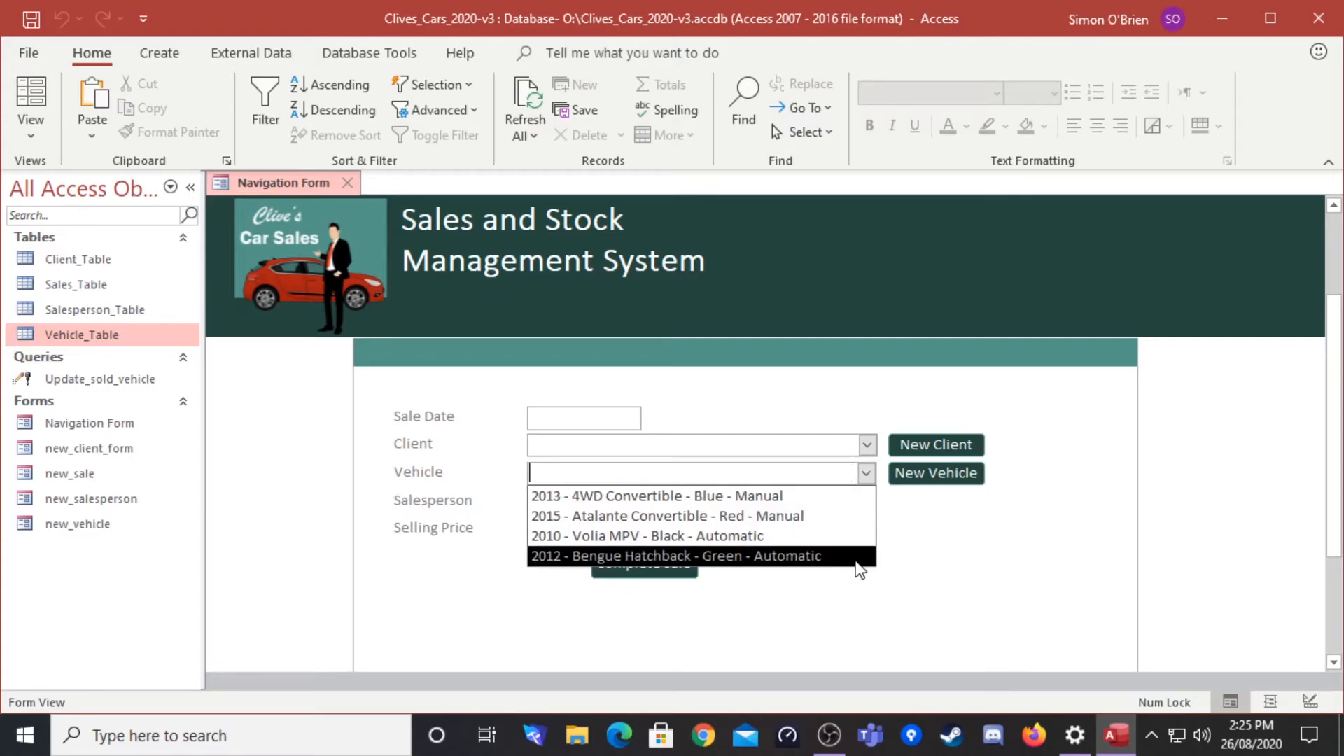
left_click(997, 564)
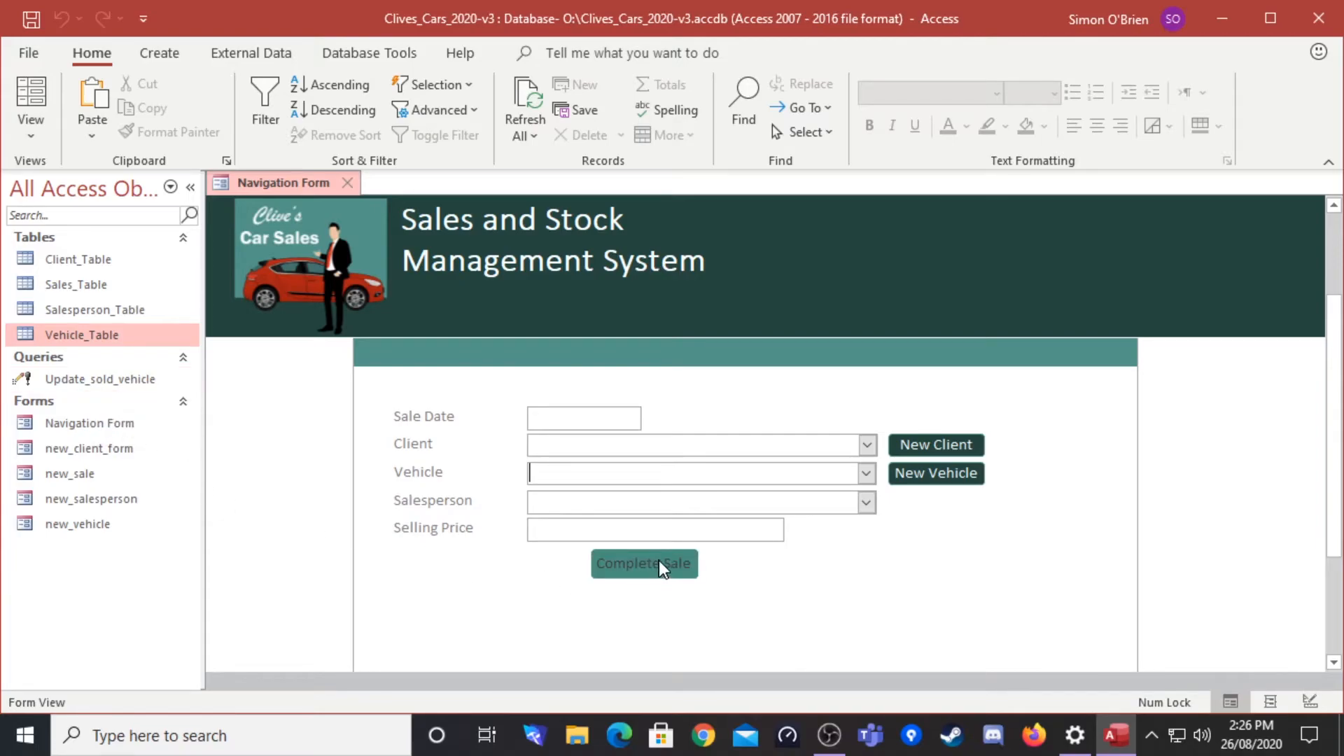
Switch the navigation form to Design view and open the On Click embedded macro of the Complete Sale button
left_click(42, 140)
left_click(98, 278)
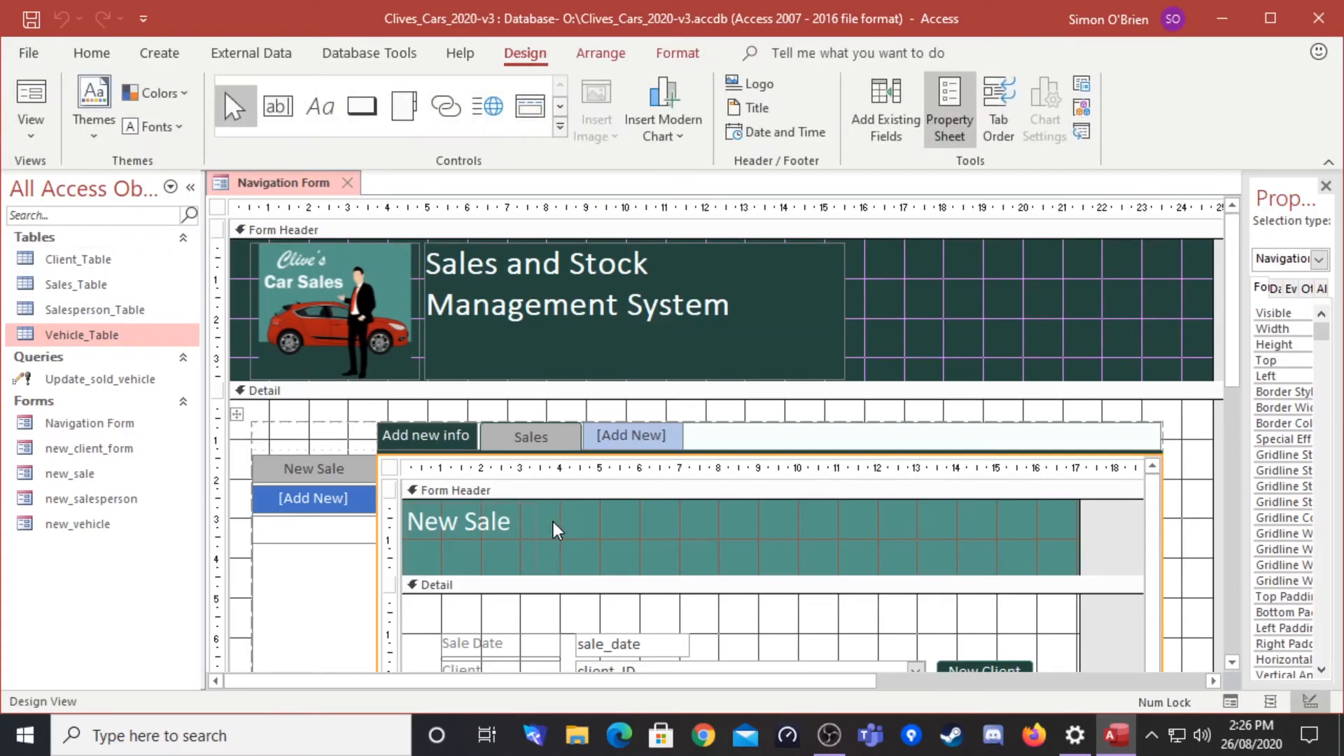
left_click_drag(1237, 348, 1239, 498)
left_click(708, 541)
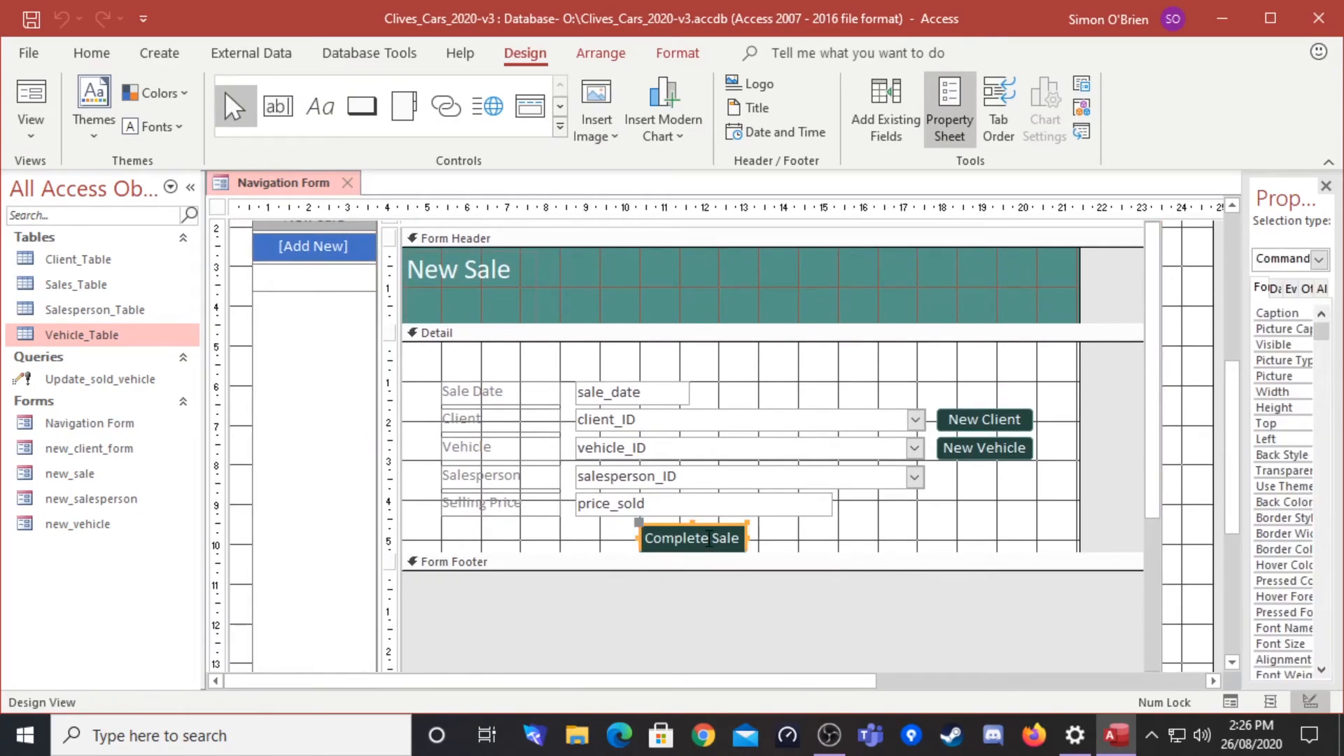
left_click_drag(1247, 393, 889, 390)
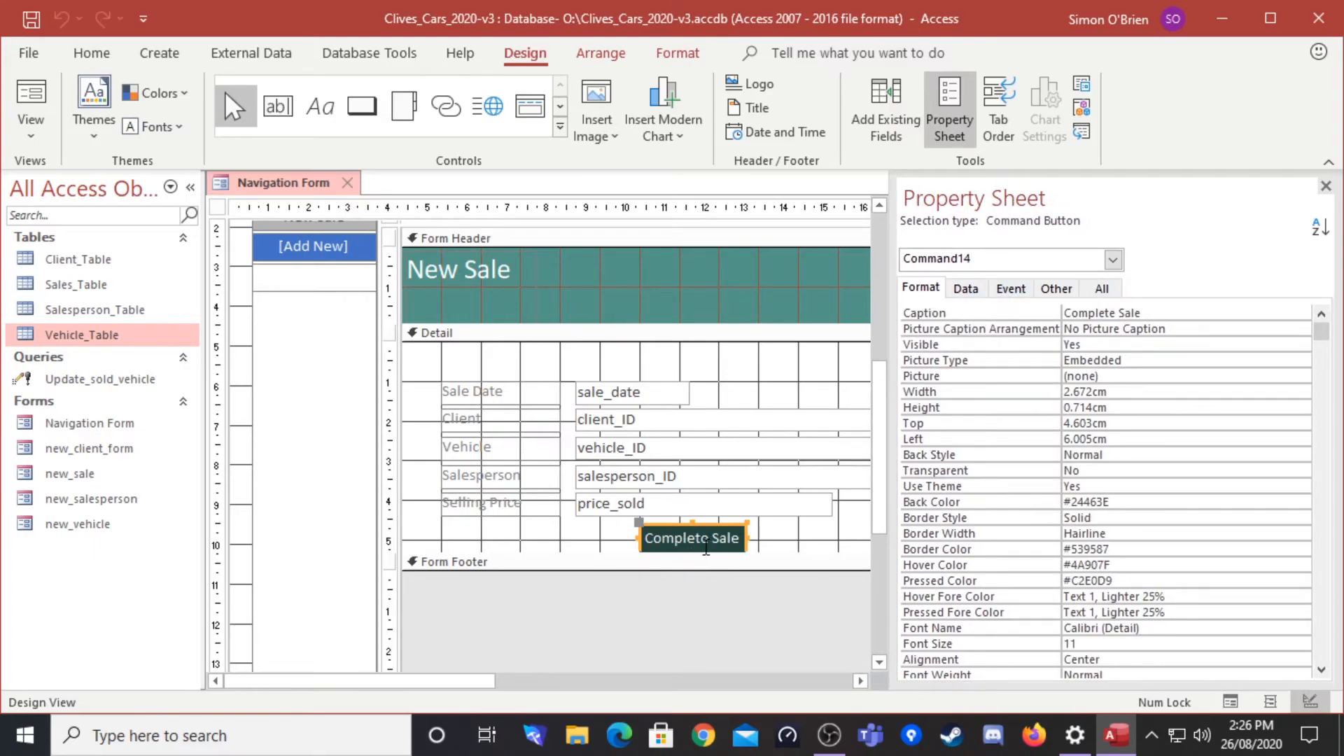
left_click(1012, 290)
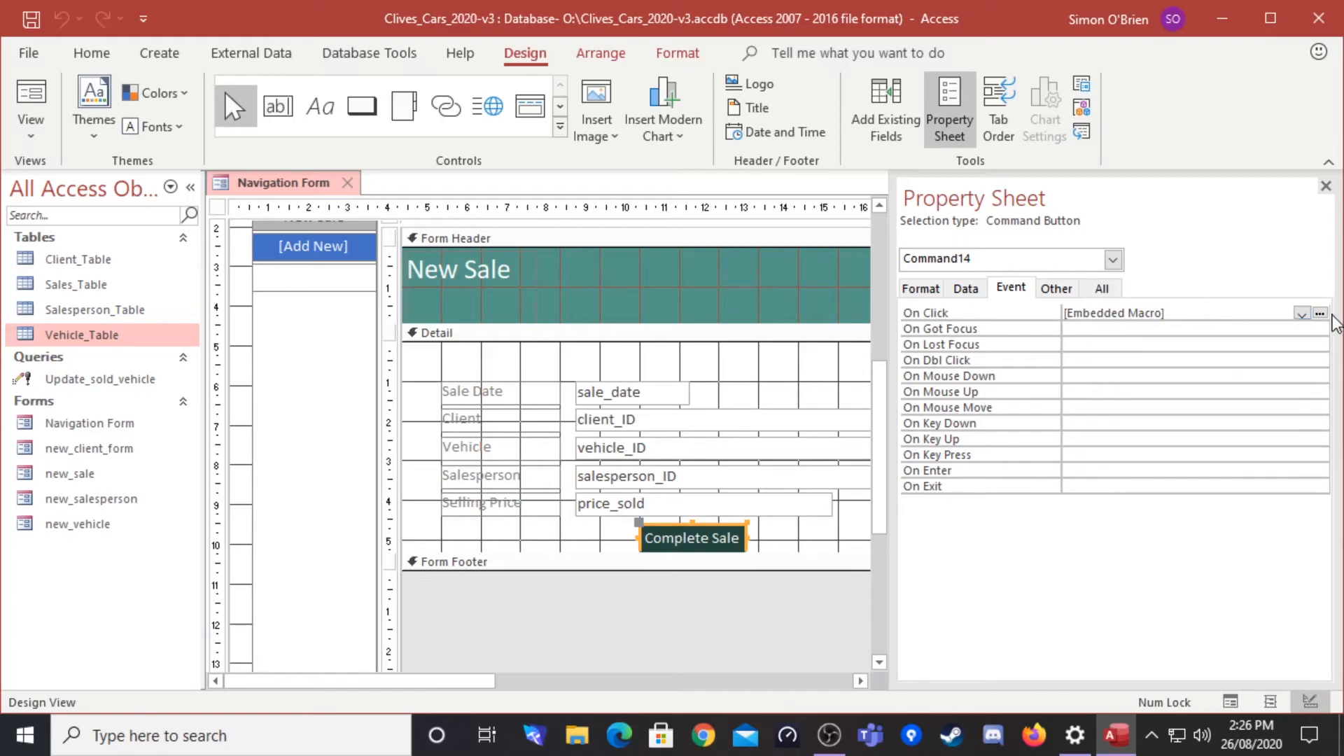
left_click(1321, 315)
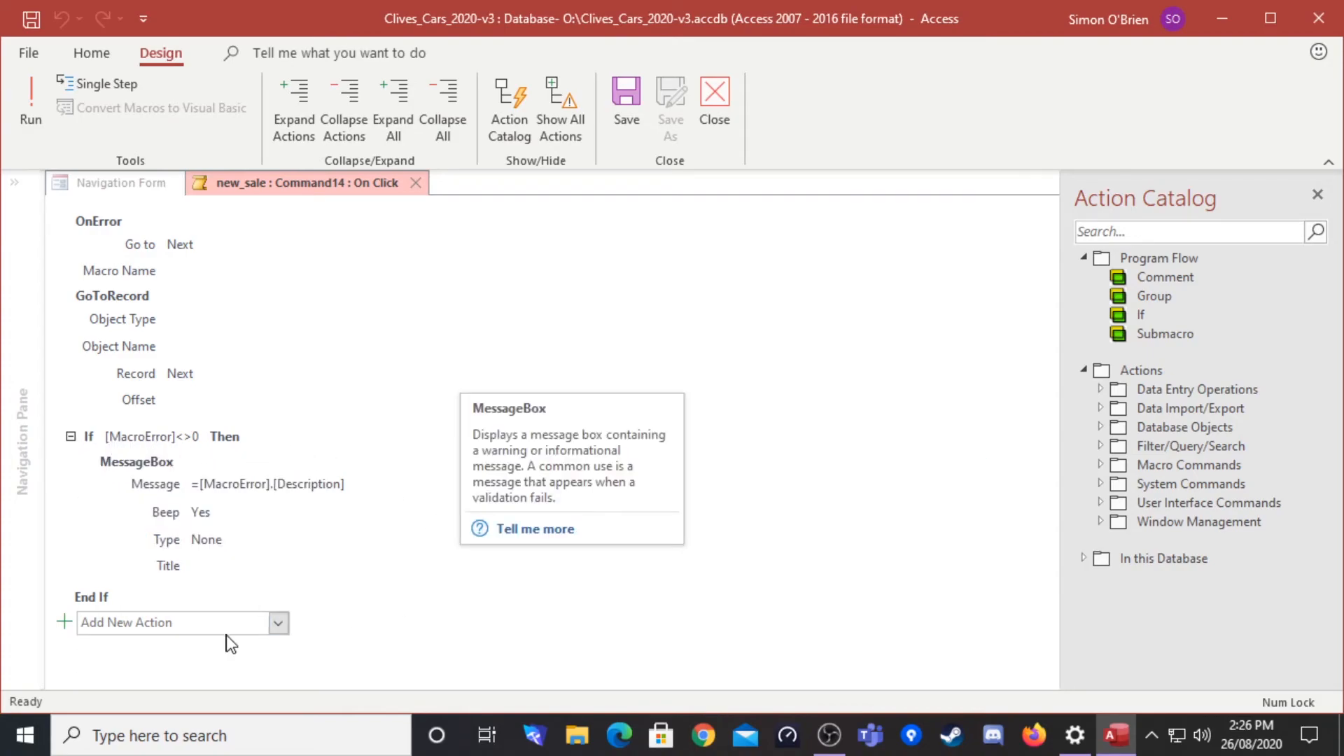
Add an OpenQuery action at the end of the macro, after the error-message If block
left_click(278, 623)
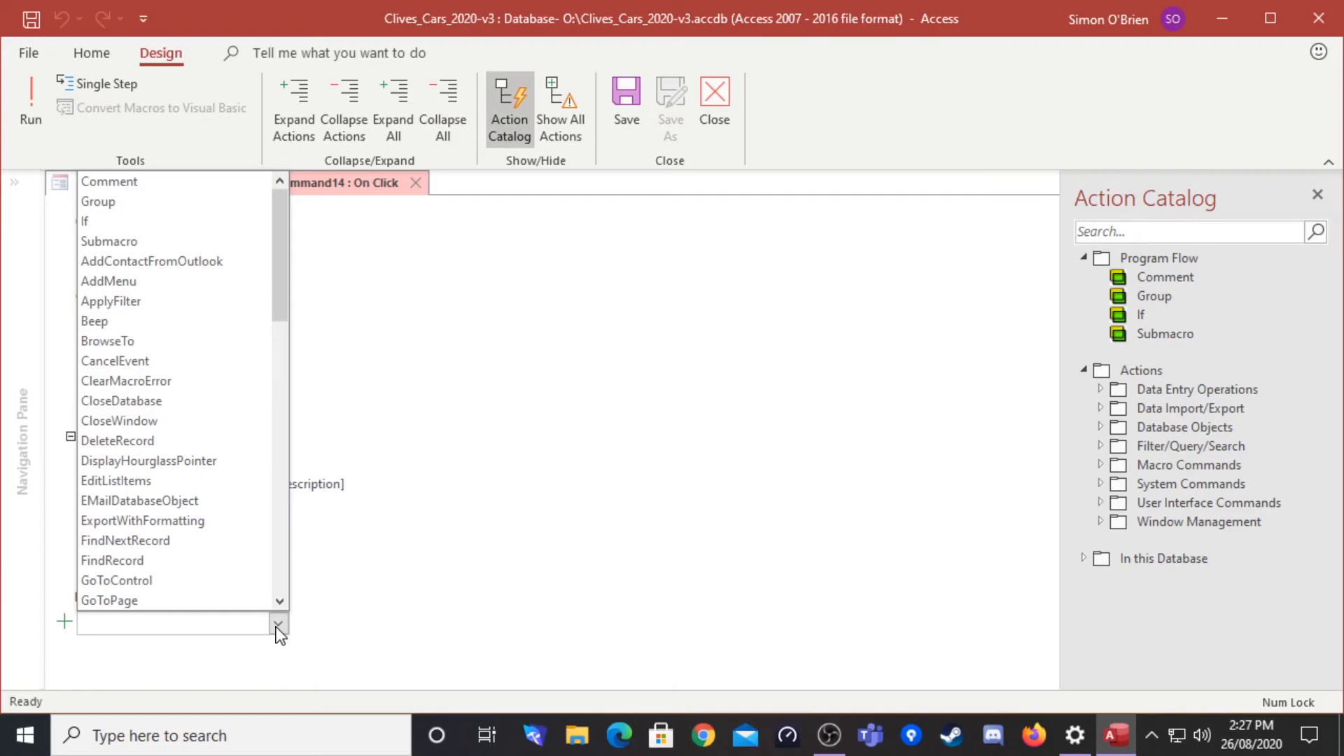
left_click_drag(281, 217, 283, 351)
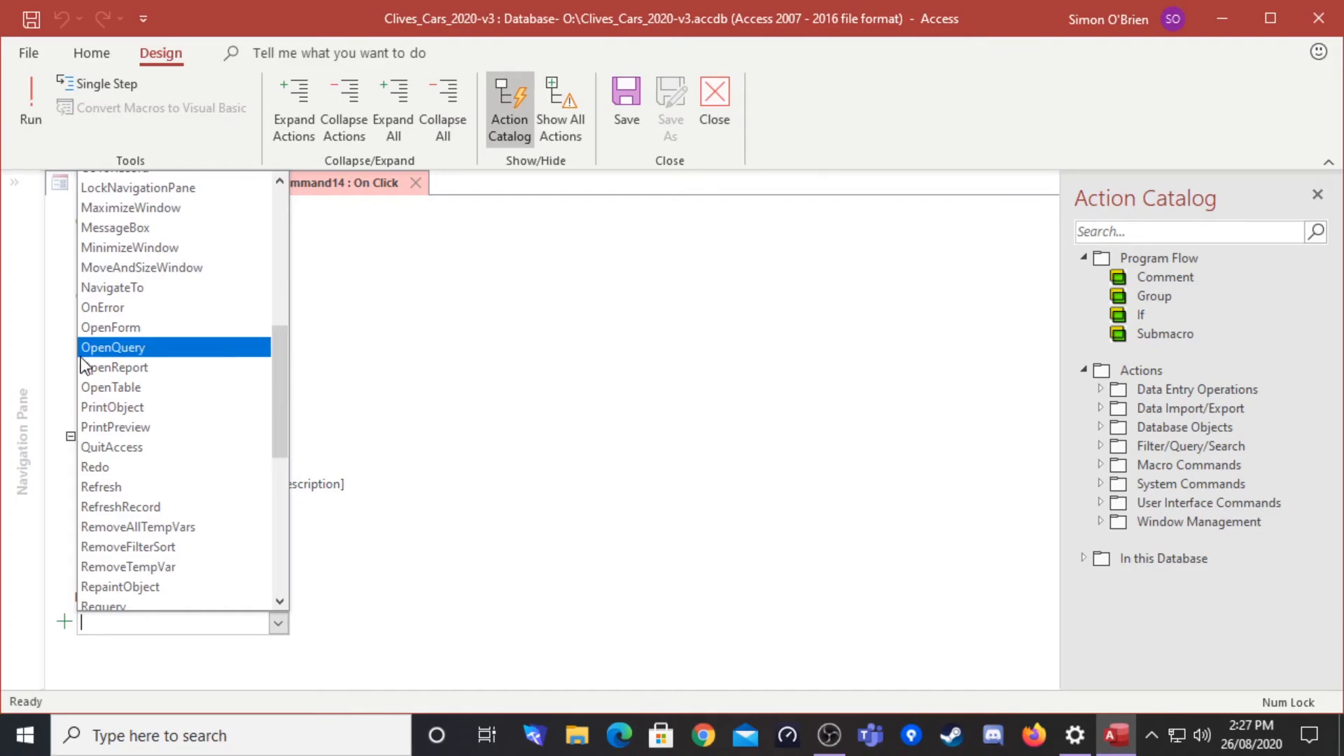
left_click(121, 346)
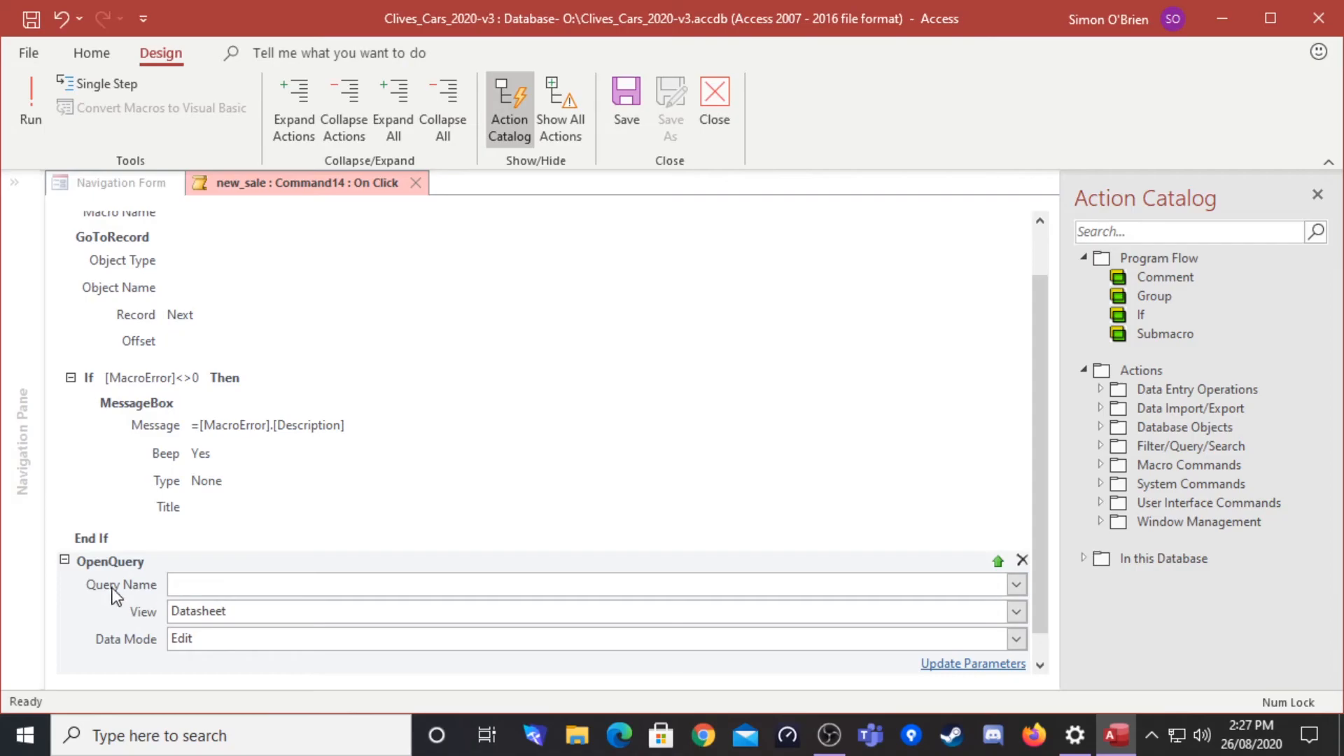
Configure the OpenQuery action with the Update_sold_vehicle query, keeping the Datasheet view and the Edit data mode
left_click(1016, 585)
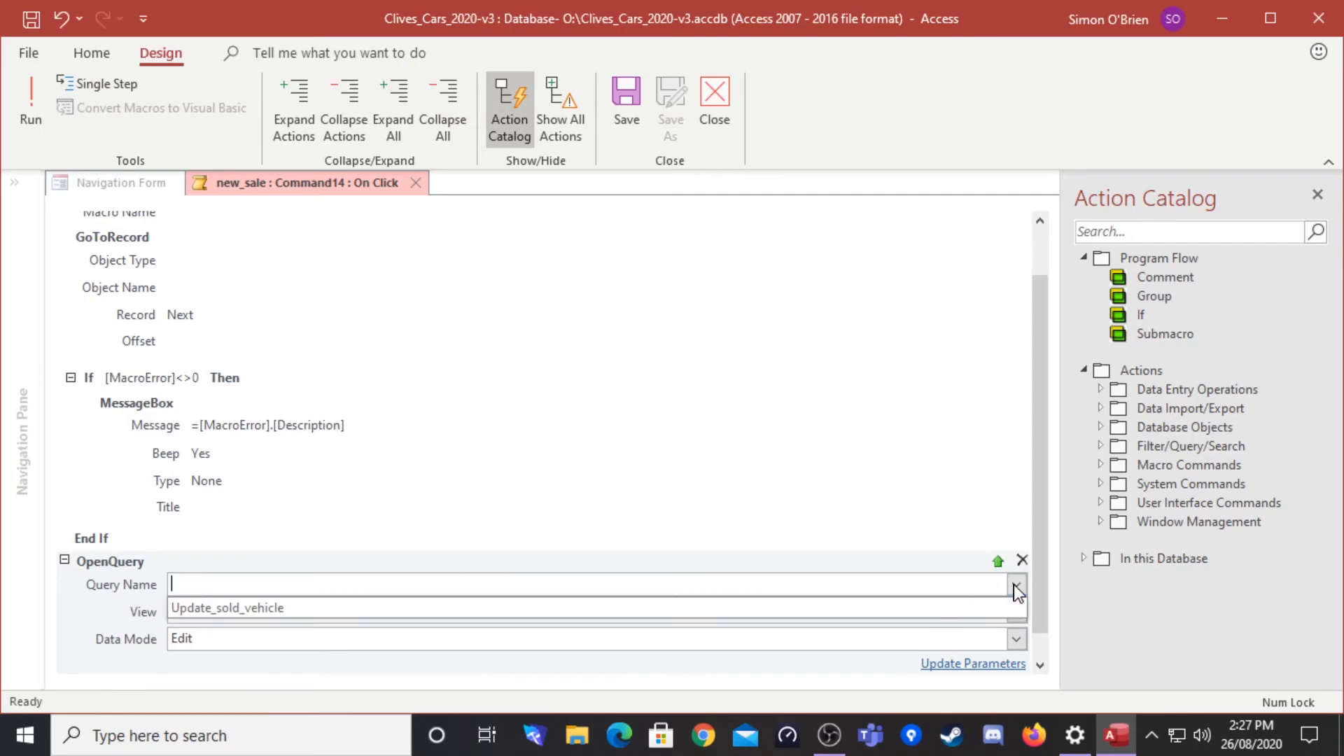
left_click(263, 607)
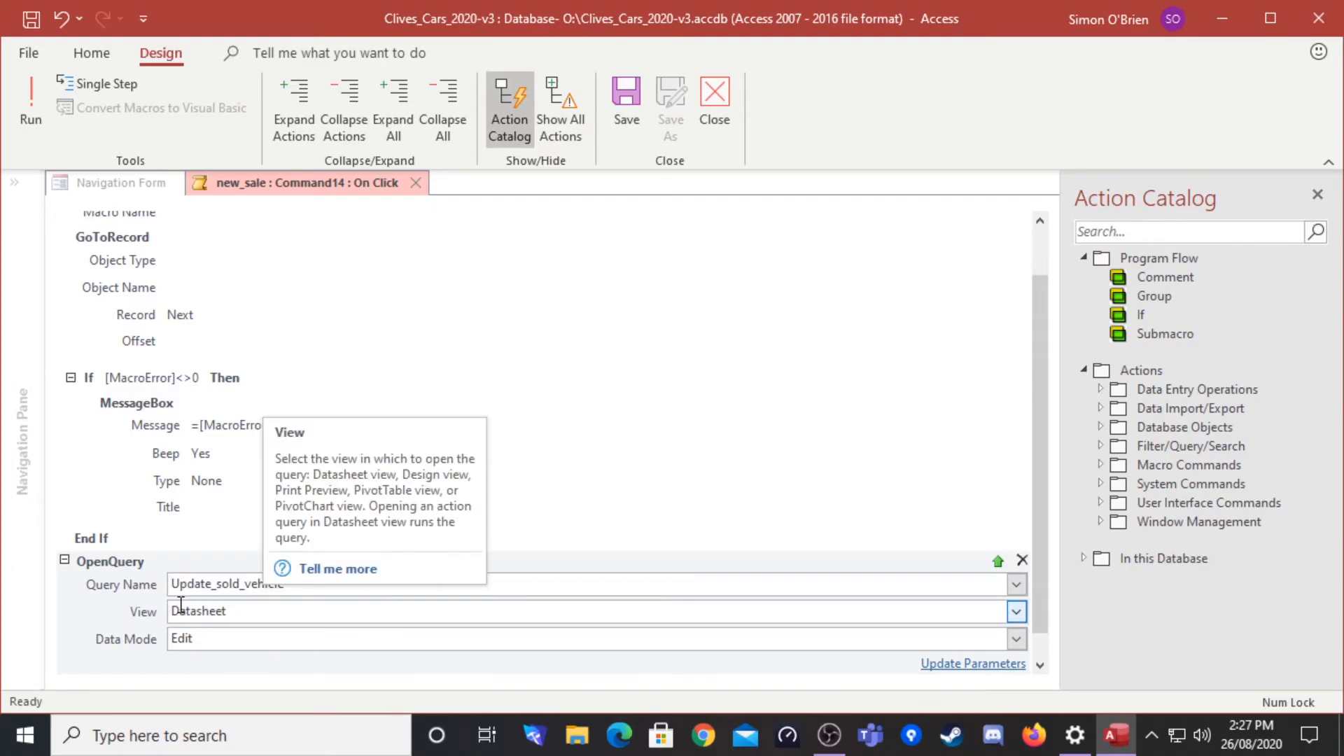
left_click(1016, 612)
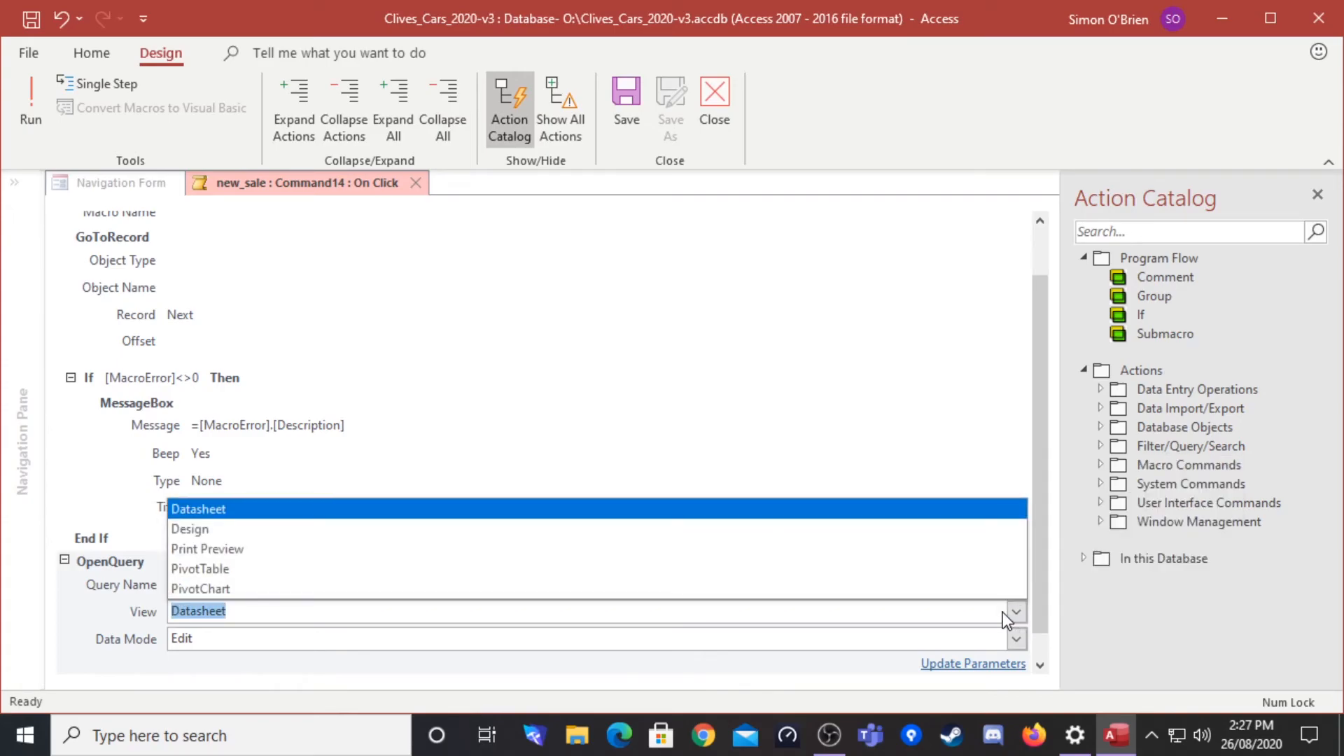
left_click(469, 518)
left_click(582, 428)
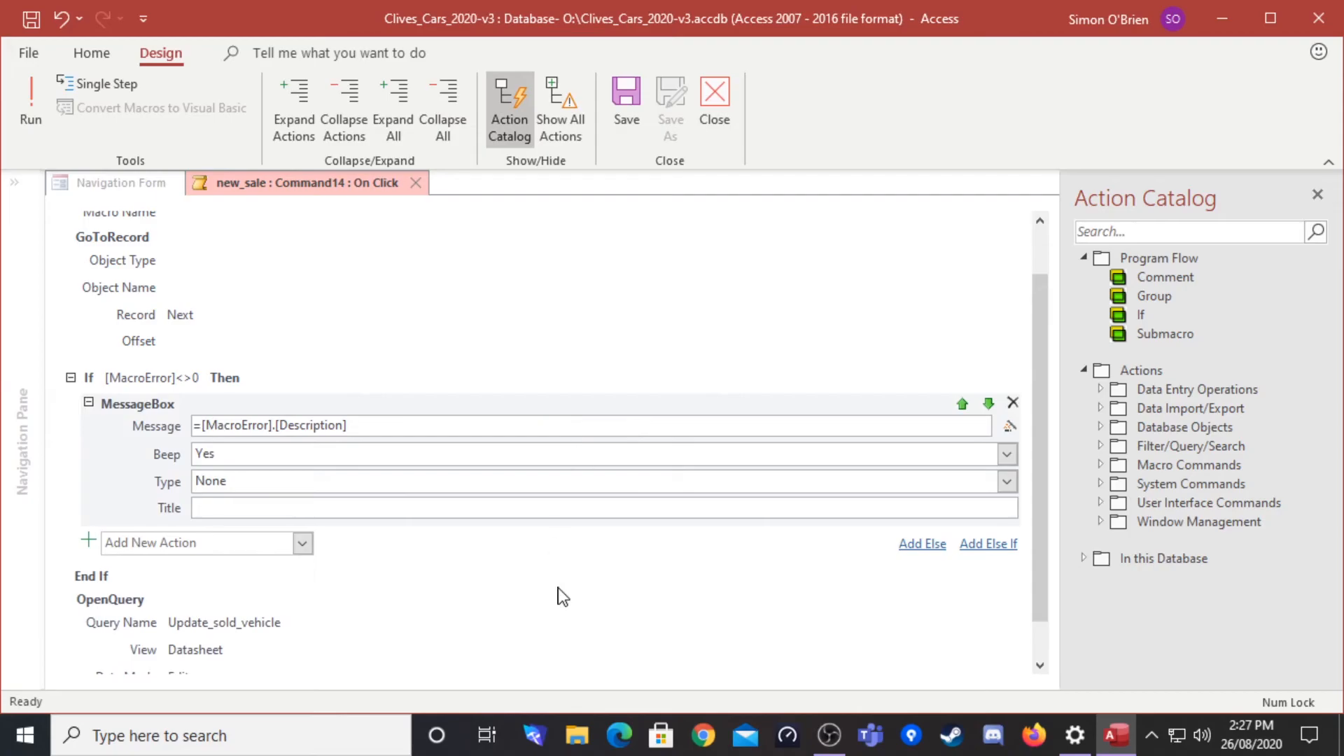
scroll(556, 594, "down", 1)
left_click(217, 654)
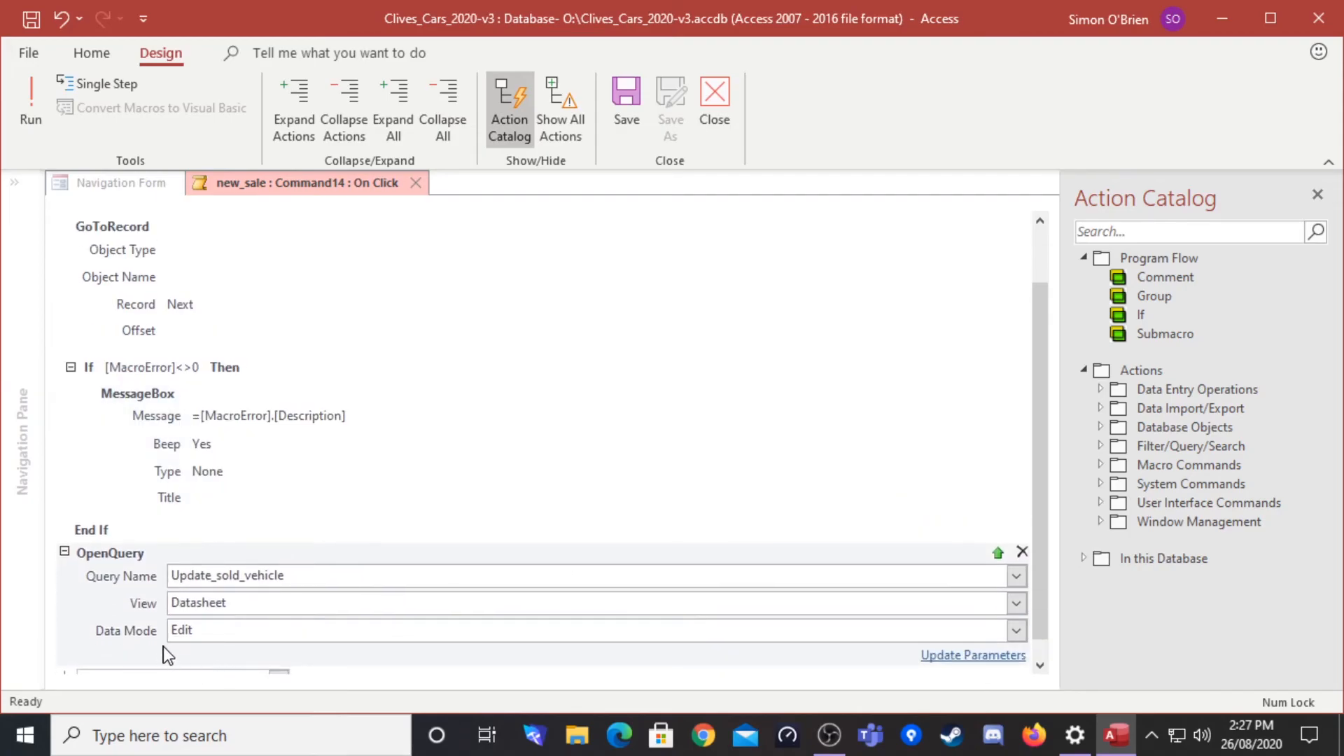
left_click(1017, 631)
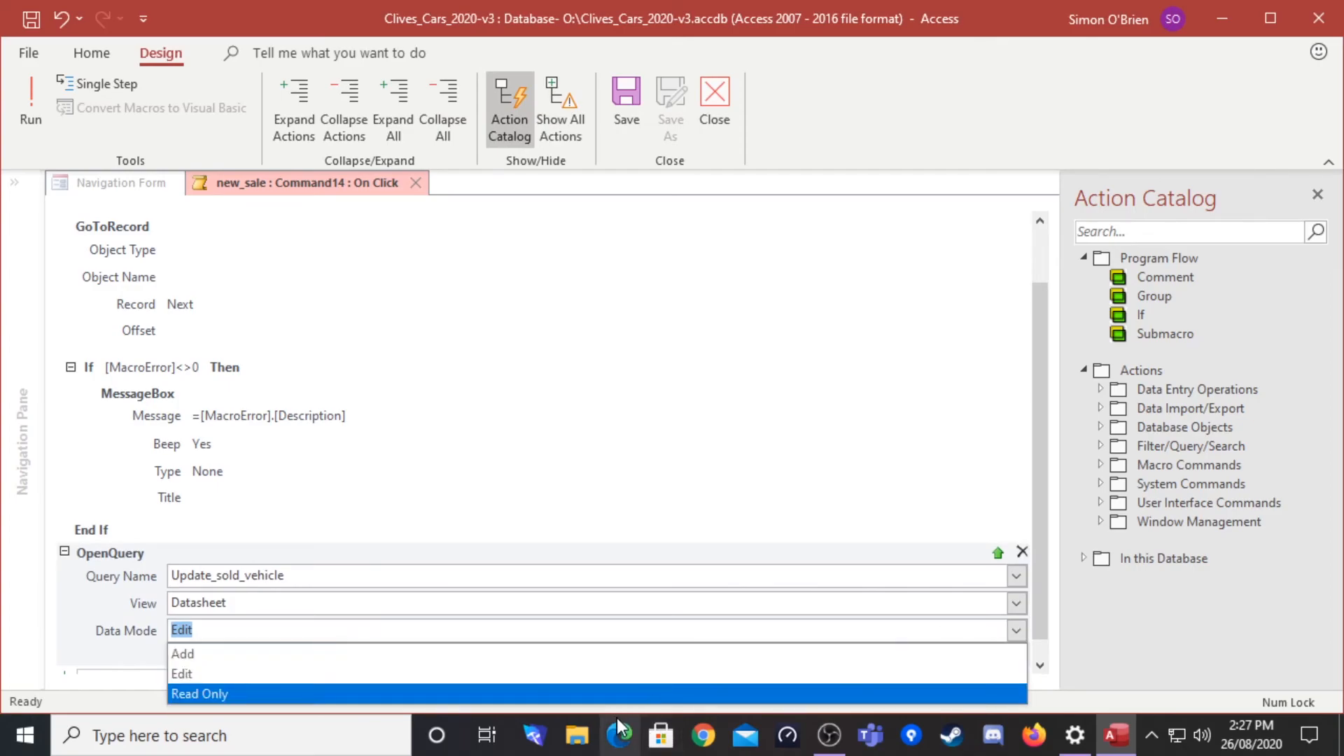
left_click(669, 489)
scroll(348, 655, "down", 1)
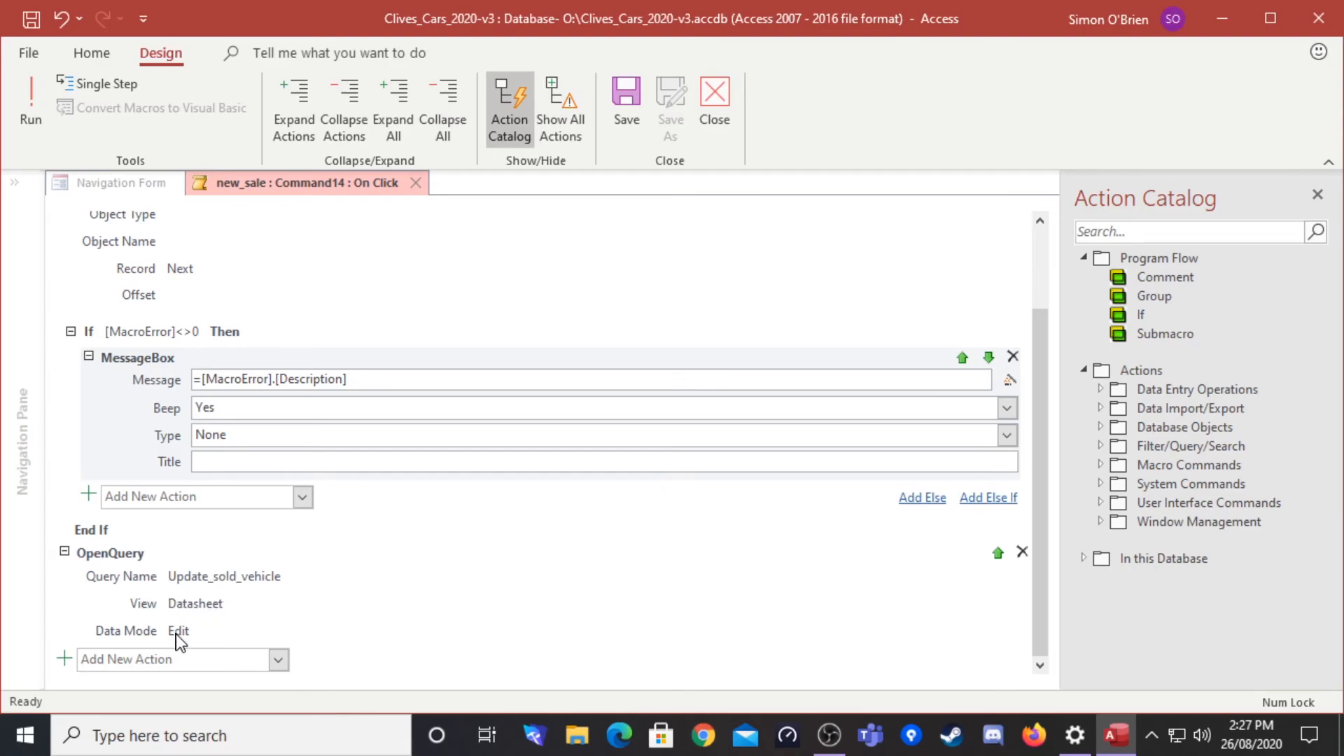
left_click(425, 602)
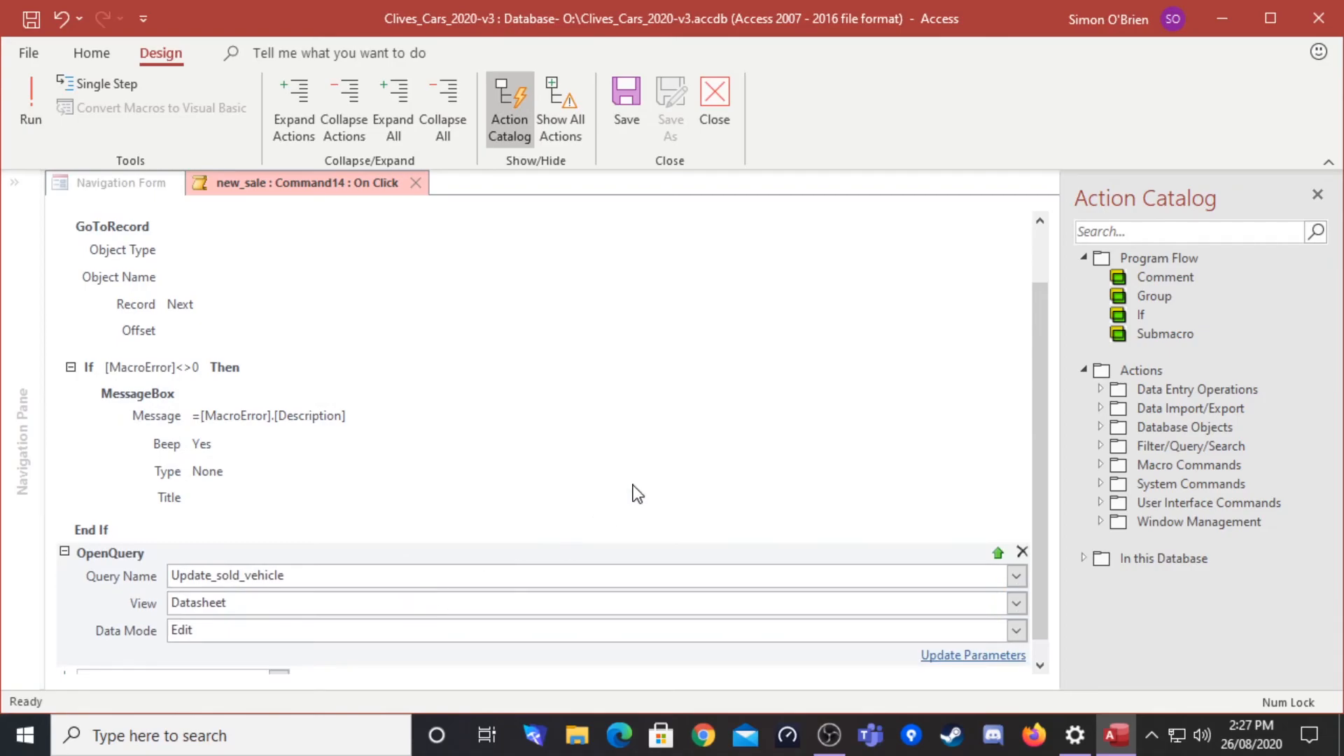
scroll(600, 519, "down", 1)
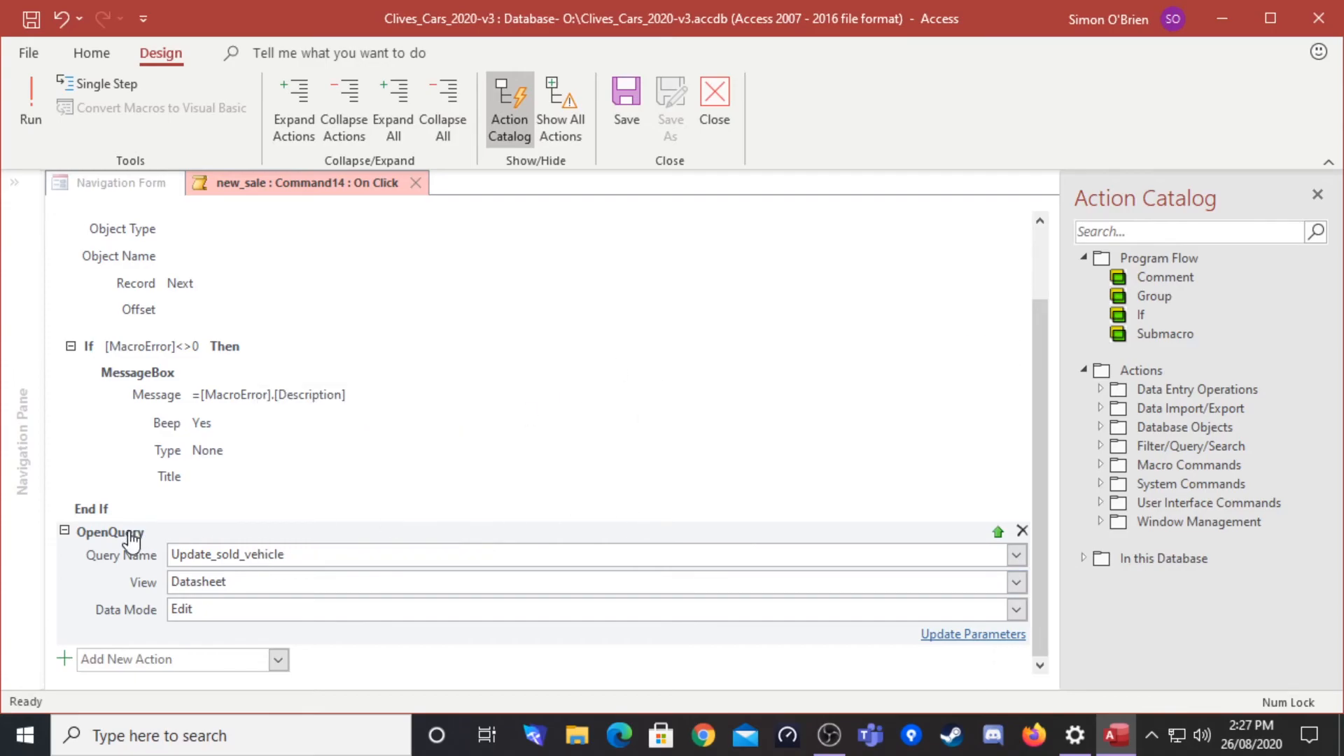
Move the OpenQuery action up between OnError and GoToRecord, leaving its view on Datasheet
left_click_drag(133, 544, 116, 259)
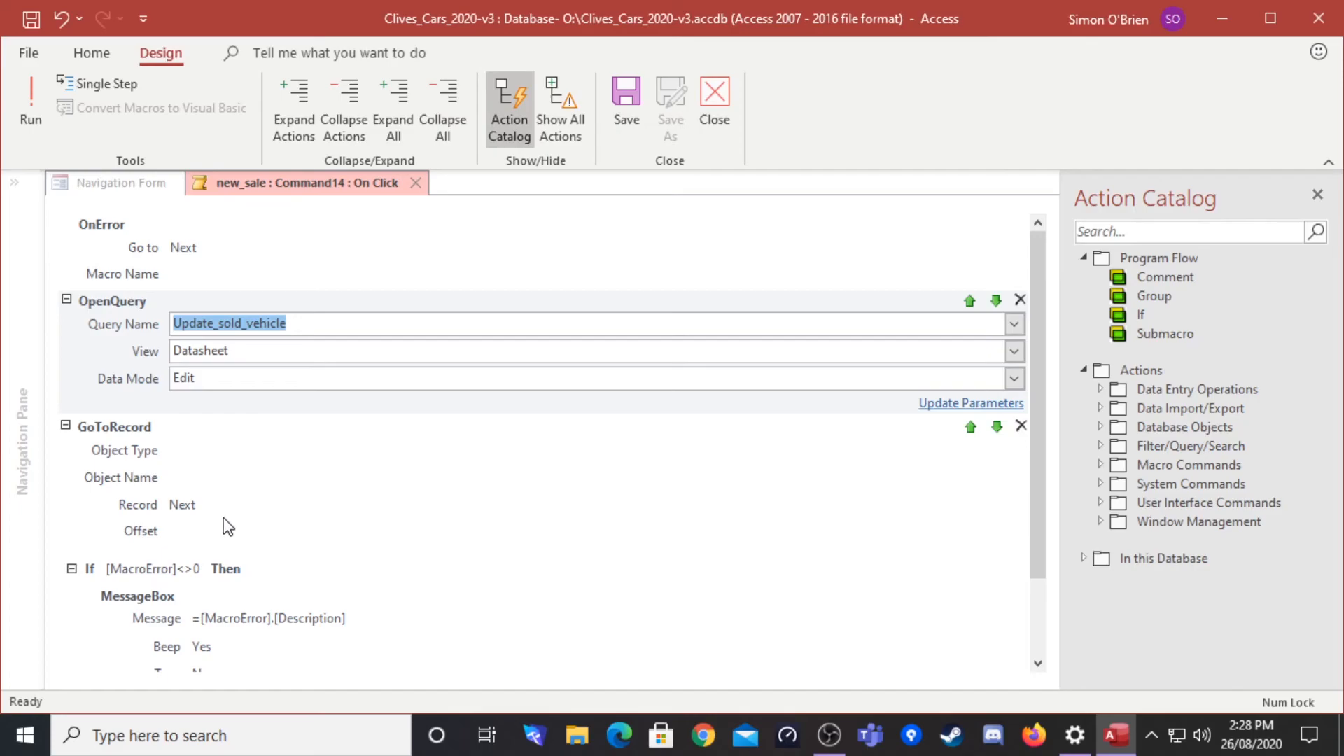
mouse_move(118, 302)
mouse_move(96, 428)
left_click(1014, 352)
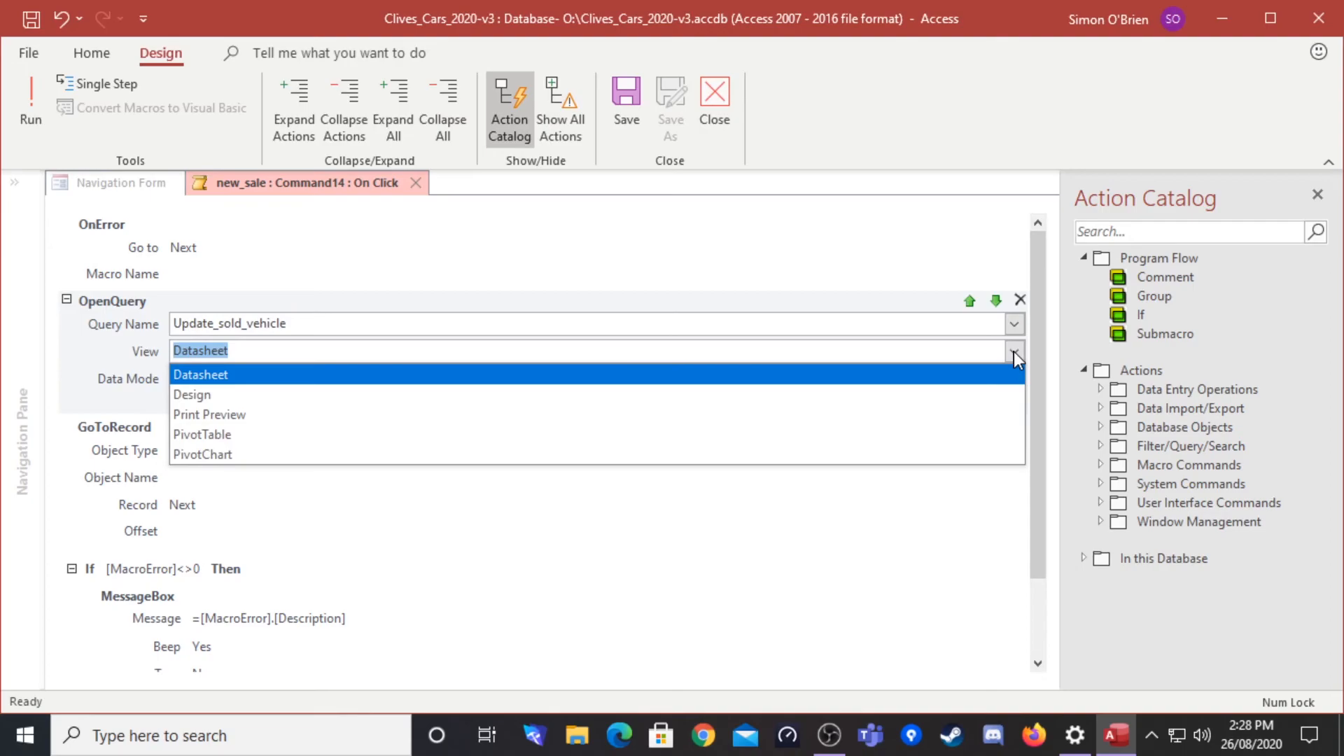
left_click(1014, 351)
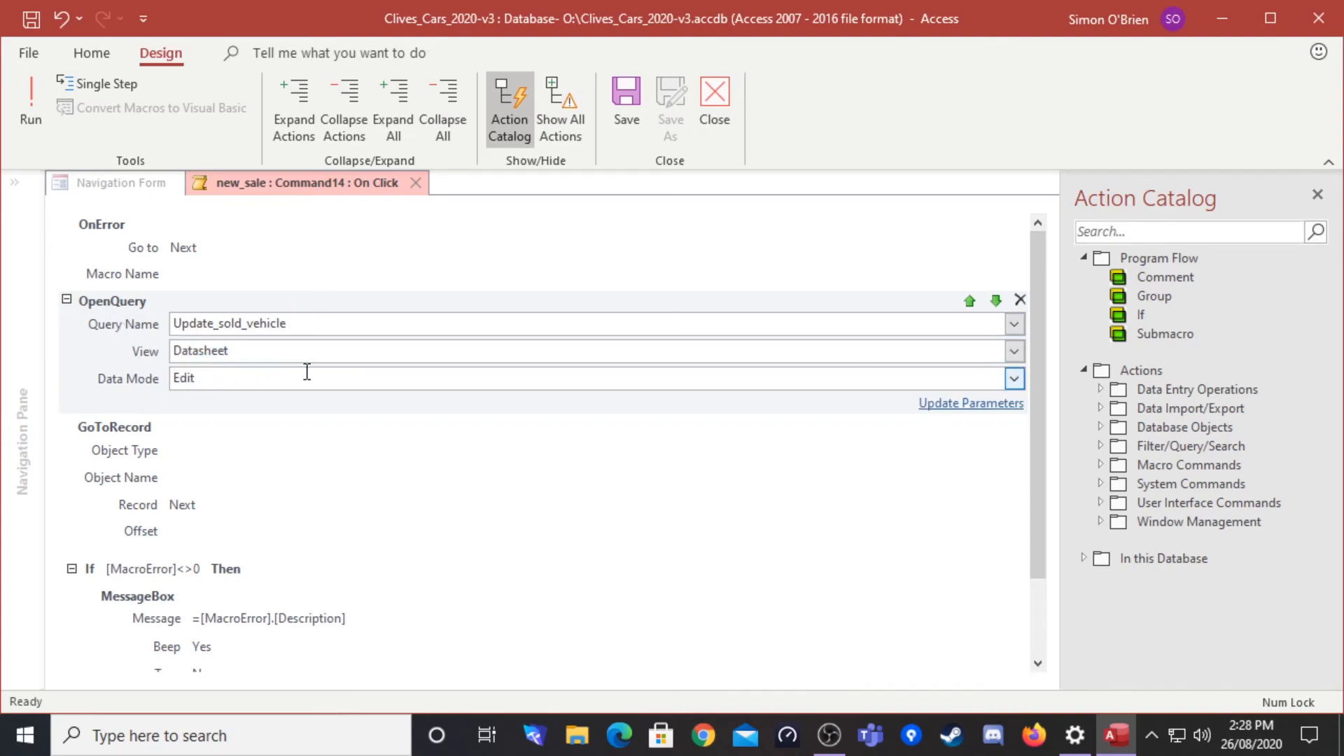
mouse_move(304, 372)
scroll(595, 616, "down", 2)
scroll(601, 621, "up", 1)
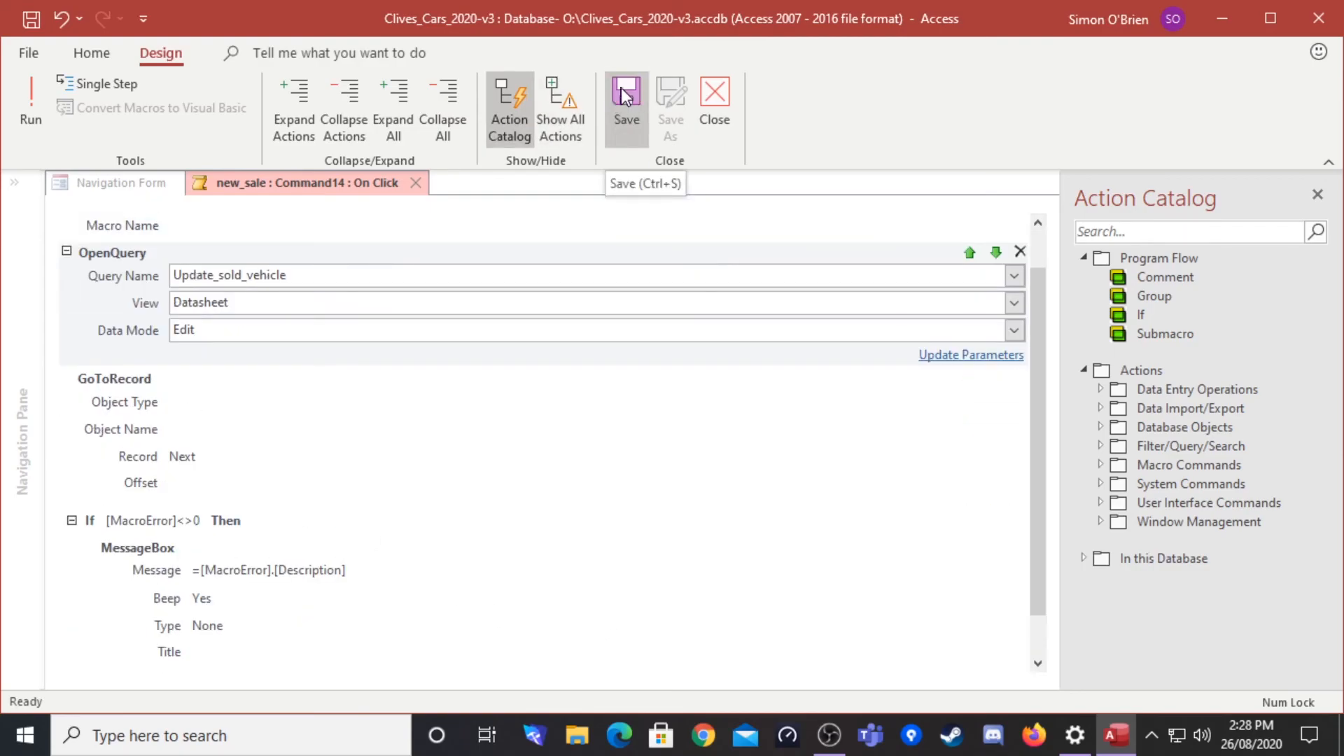
Save and close the Complete Sale macro and return the navigation form to Form view
left_click(723, 99)
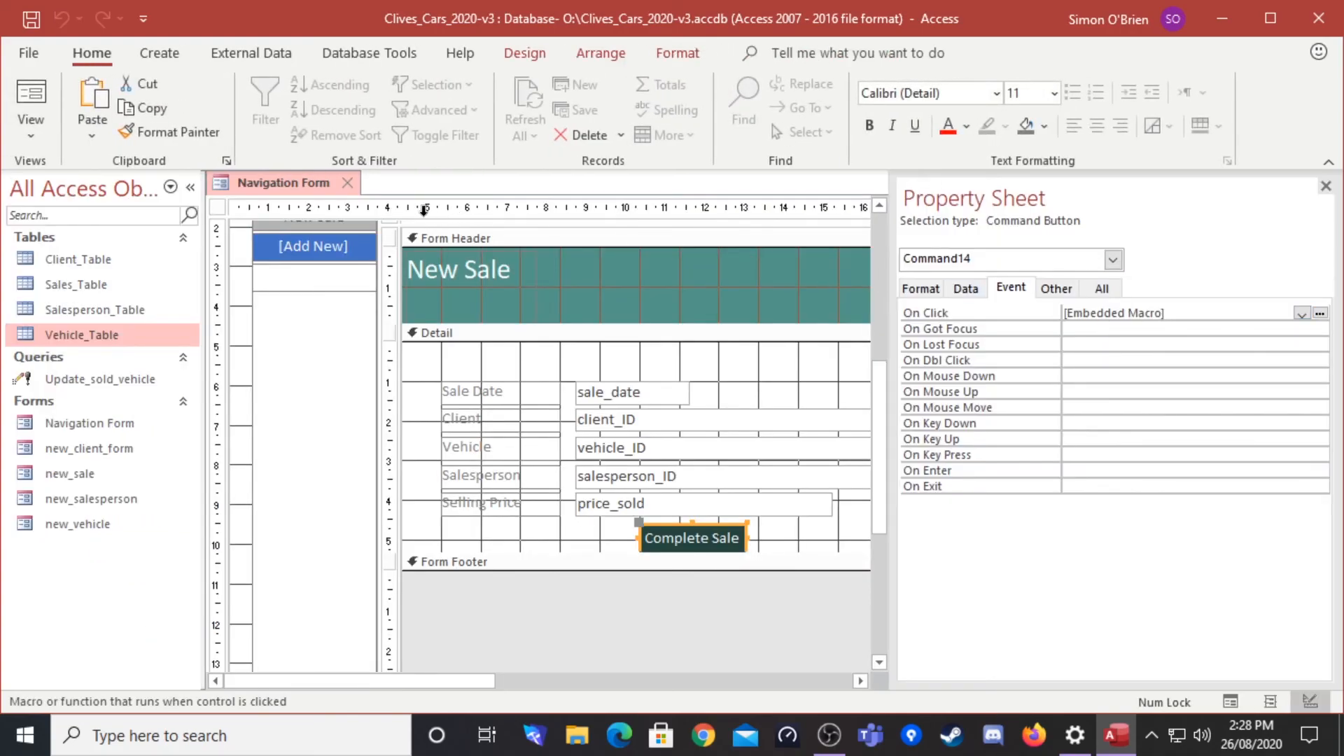
left_click(39, 91)
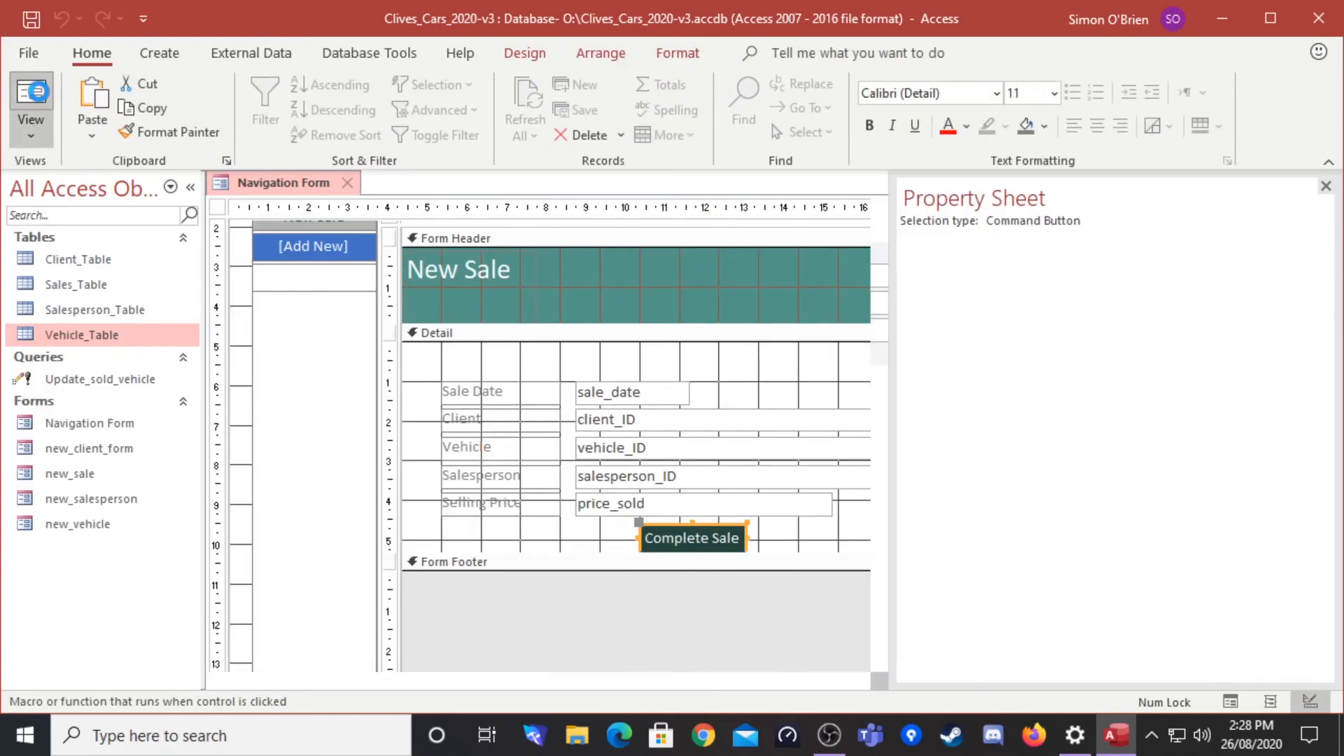
left_click(40, 141)
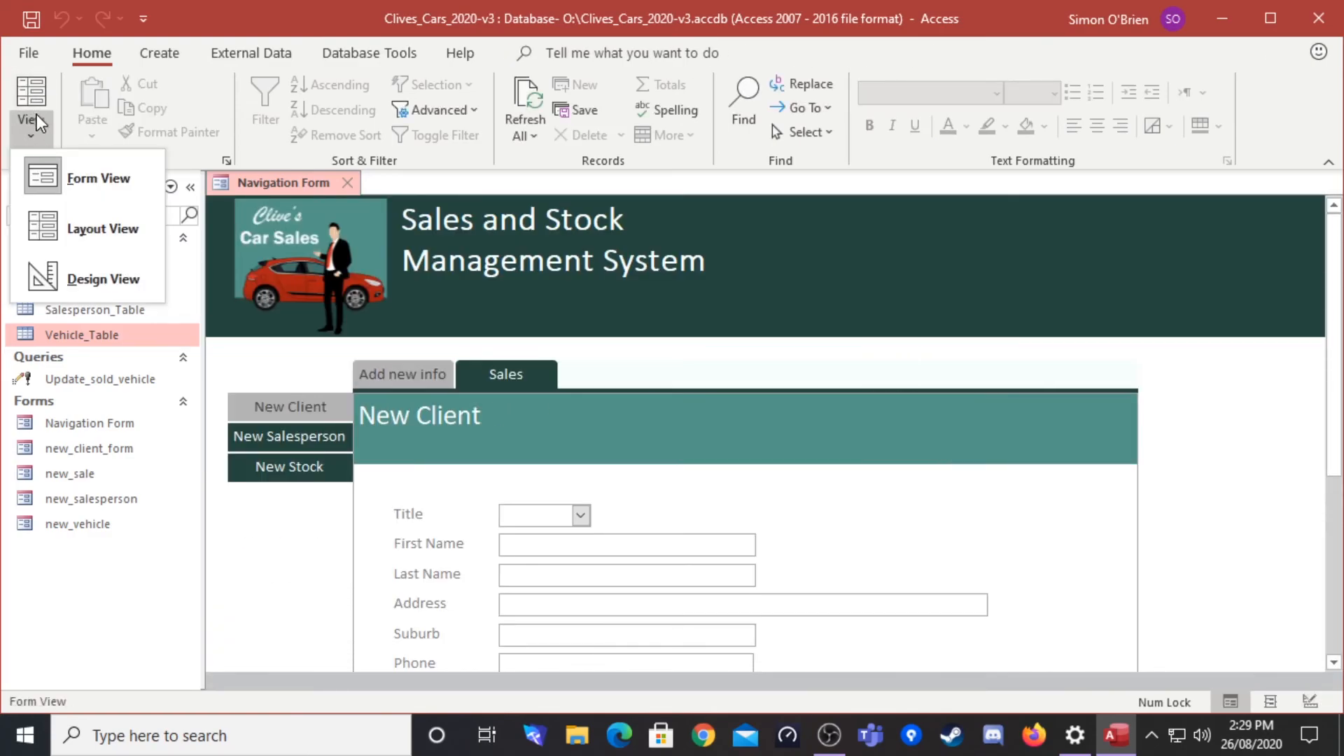
left_click(87, 171)
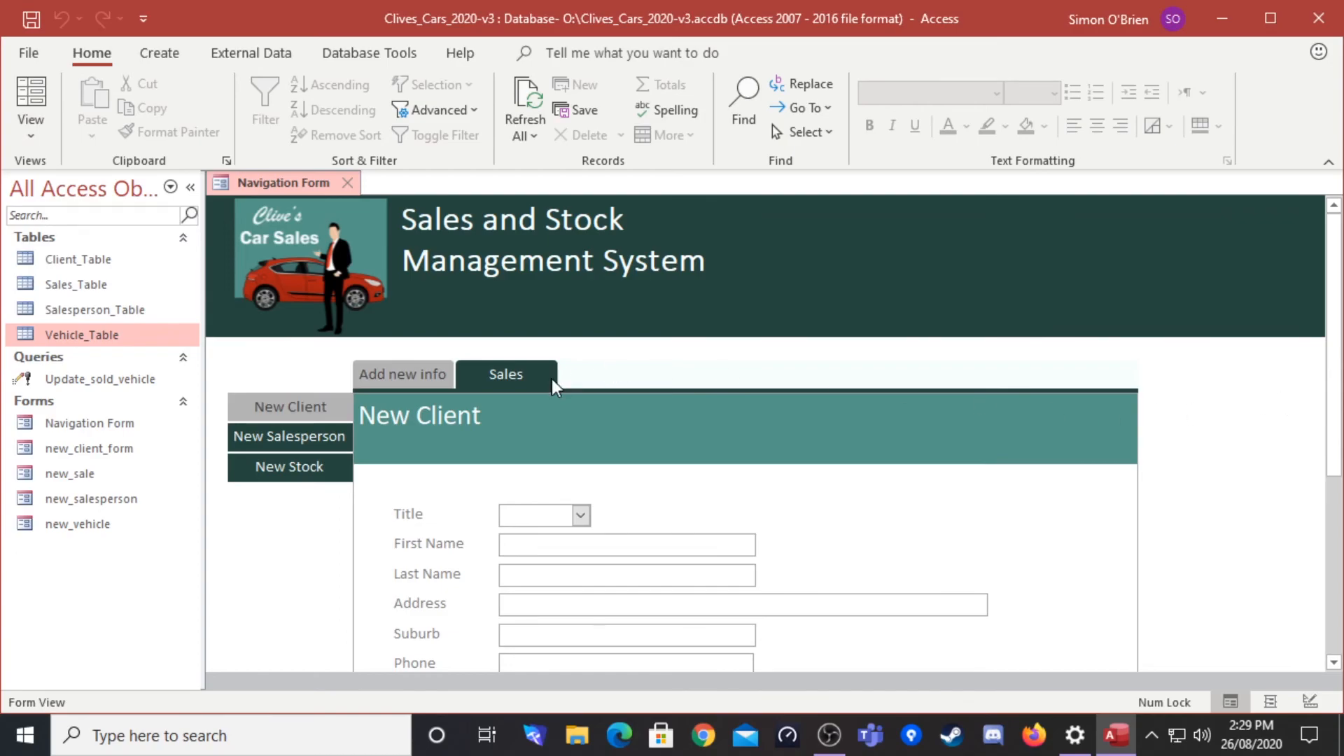
Open the Sales section's New Sale form, set Sale Date to 26/08/2020 and choose the first listed client
left_click(515, 375)
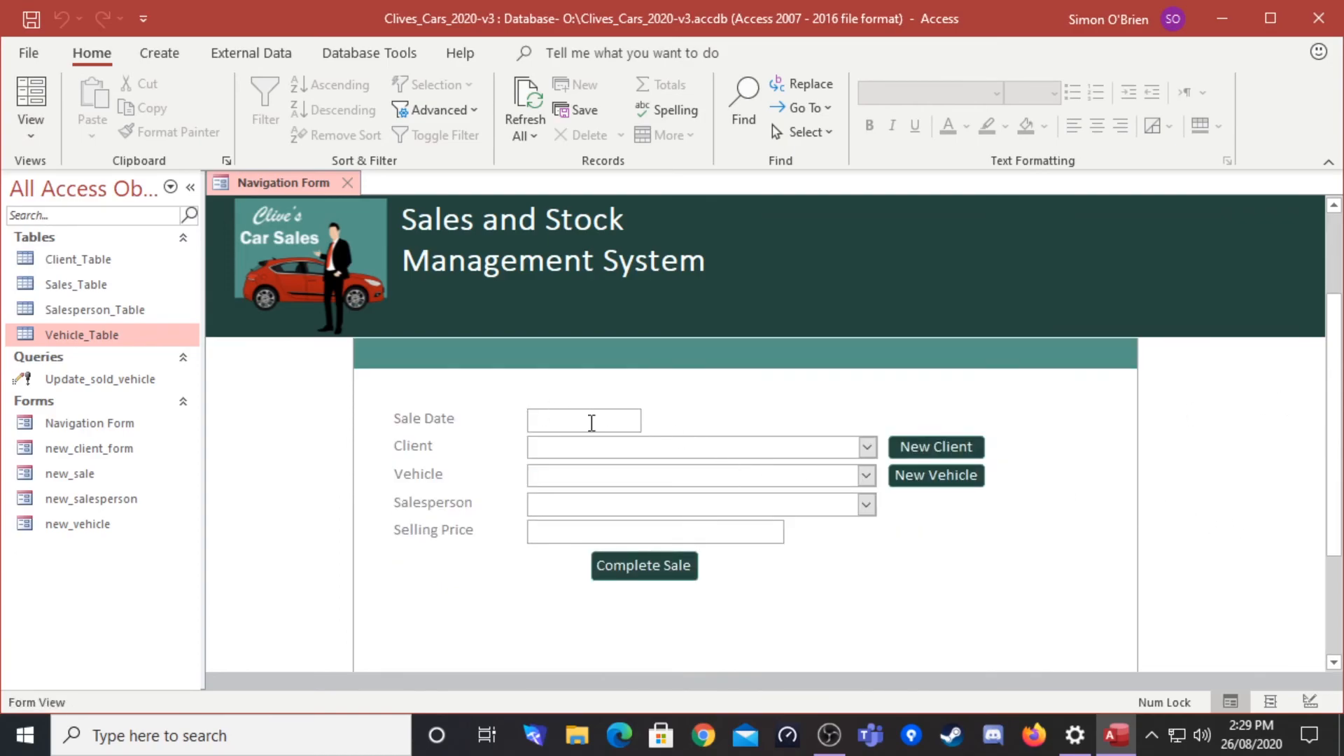
left_click(591, 423)
left_click(653, 419)
left_click(573, 550)
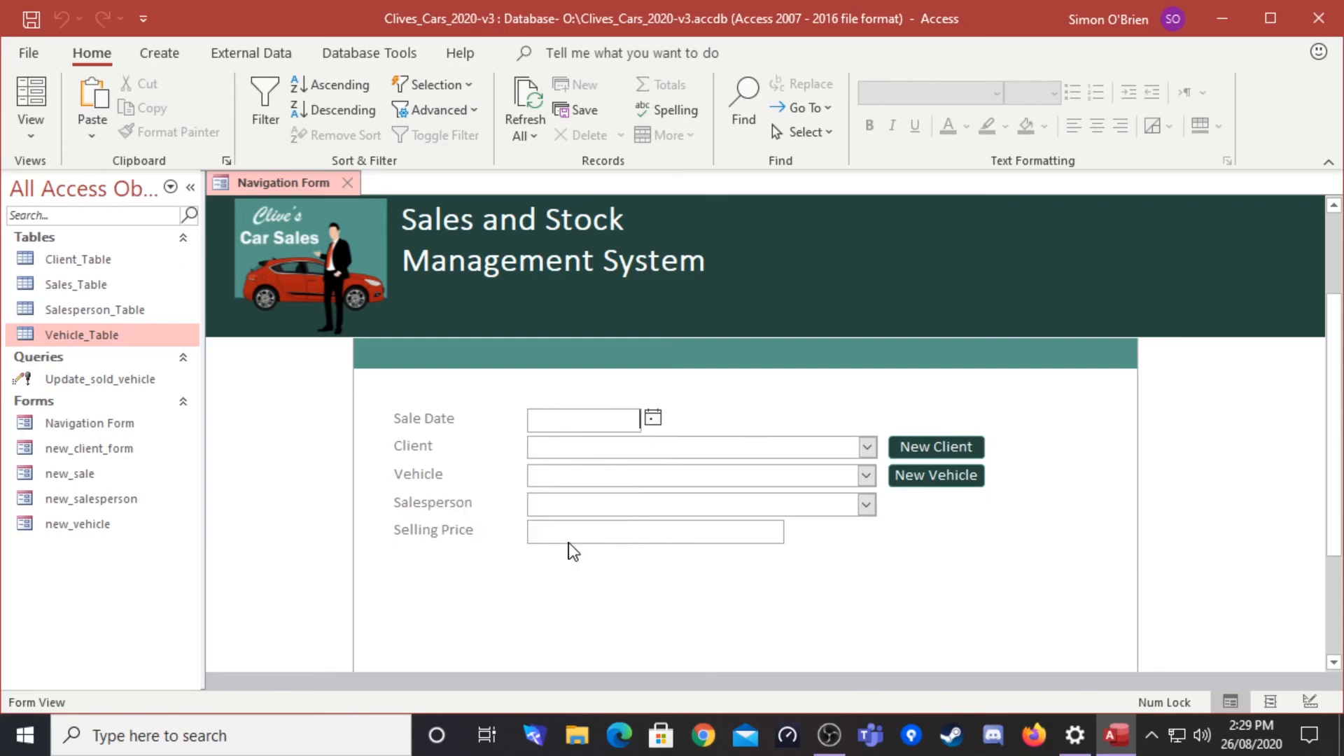
left_click(868, 446)
left_click(730, 469)
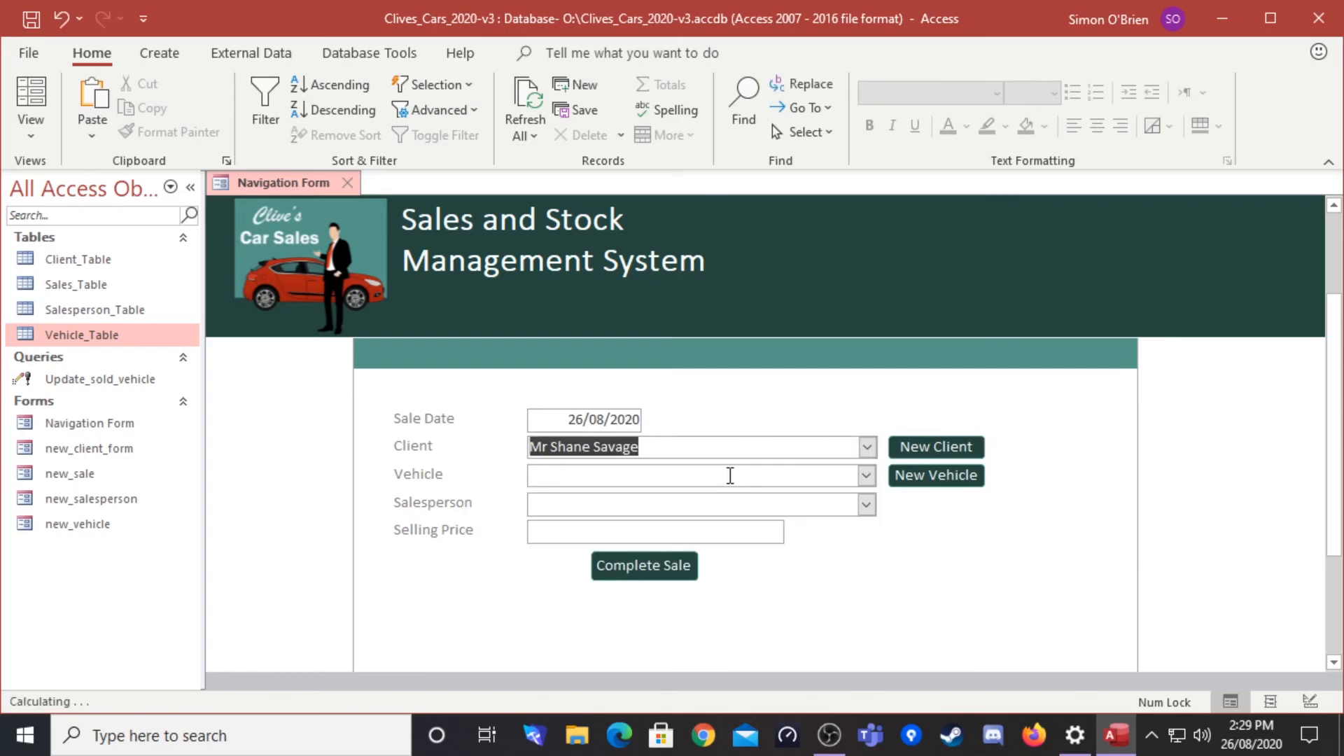
Choose the 2012 Bengue Hatchback - Green - Automatic vehicle and the second listed salesperson, and enter a Selling Price of 23000
left_click(867, 476)
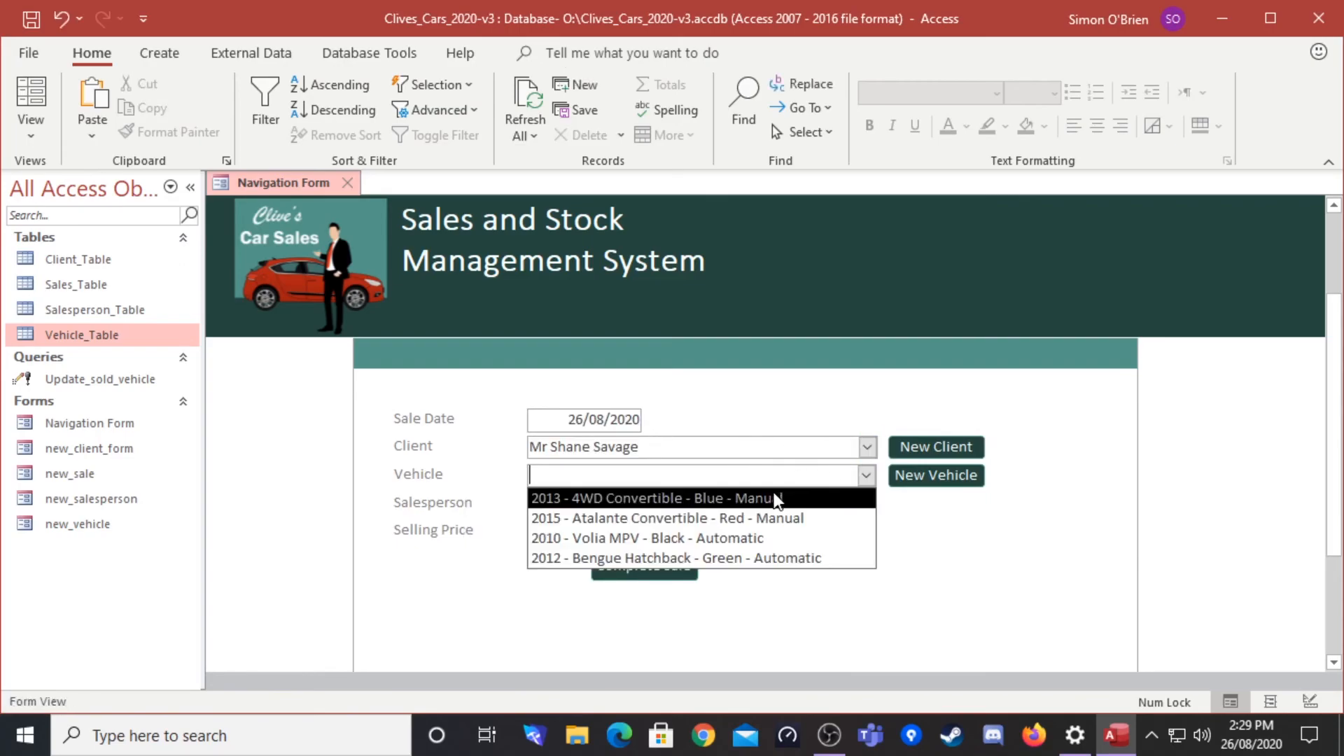
left_click(757, 559)
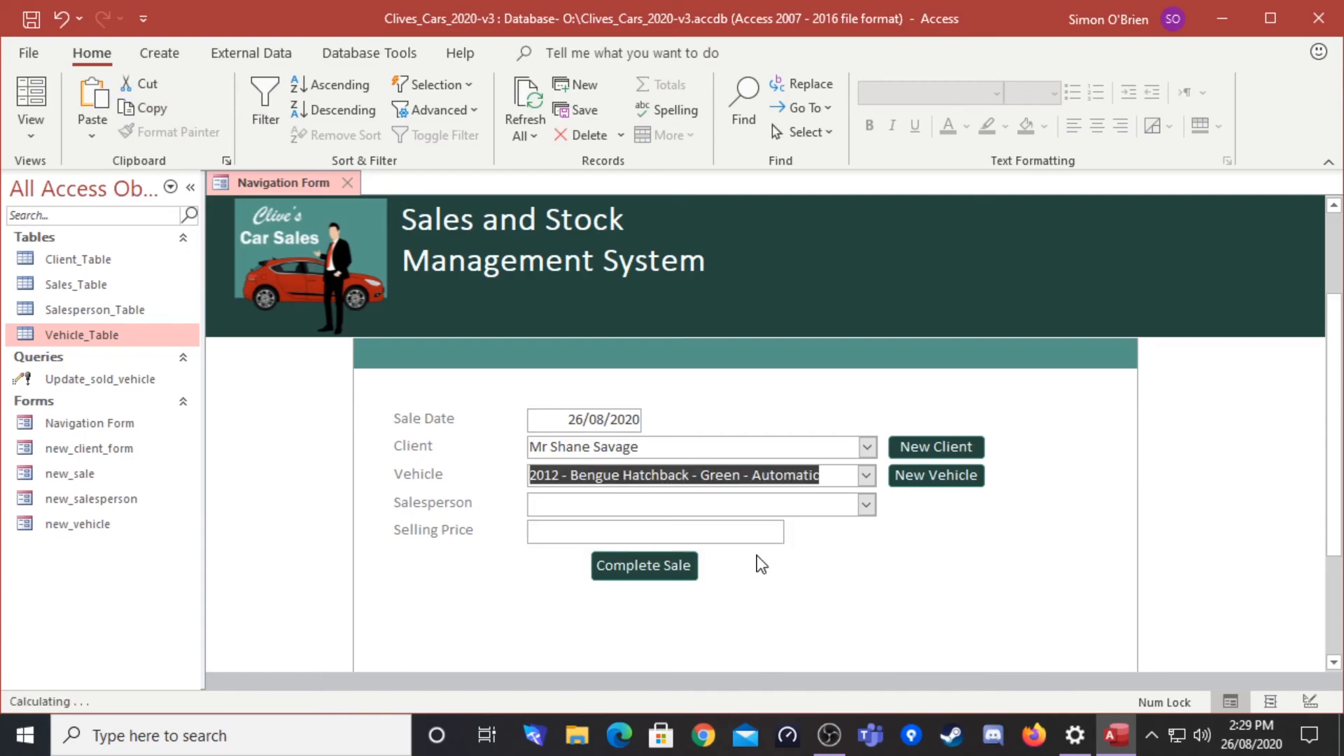
left_click(867, 505)
left_click(651, 547)
left_click(670, 531)
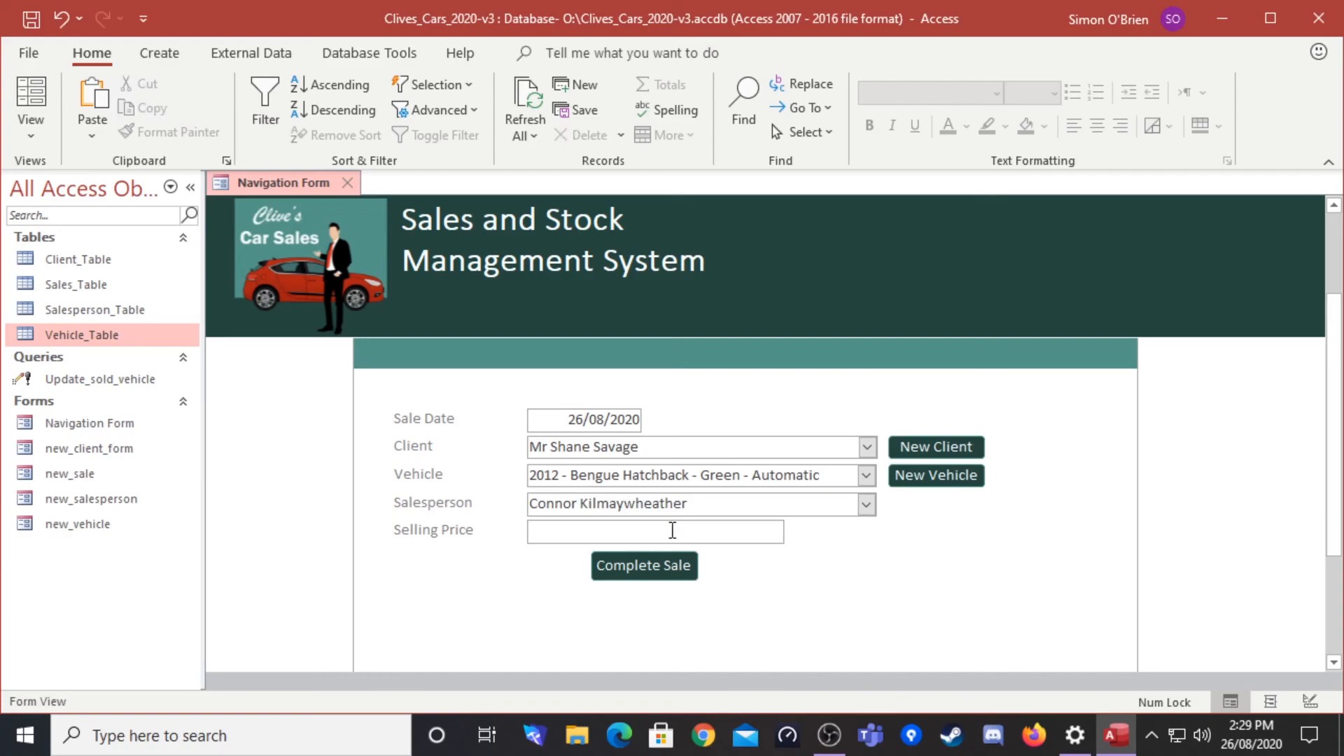
type("23000")
Complete the sale and confirm running the update query on the vehicle record
left_click(637, 573)
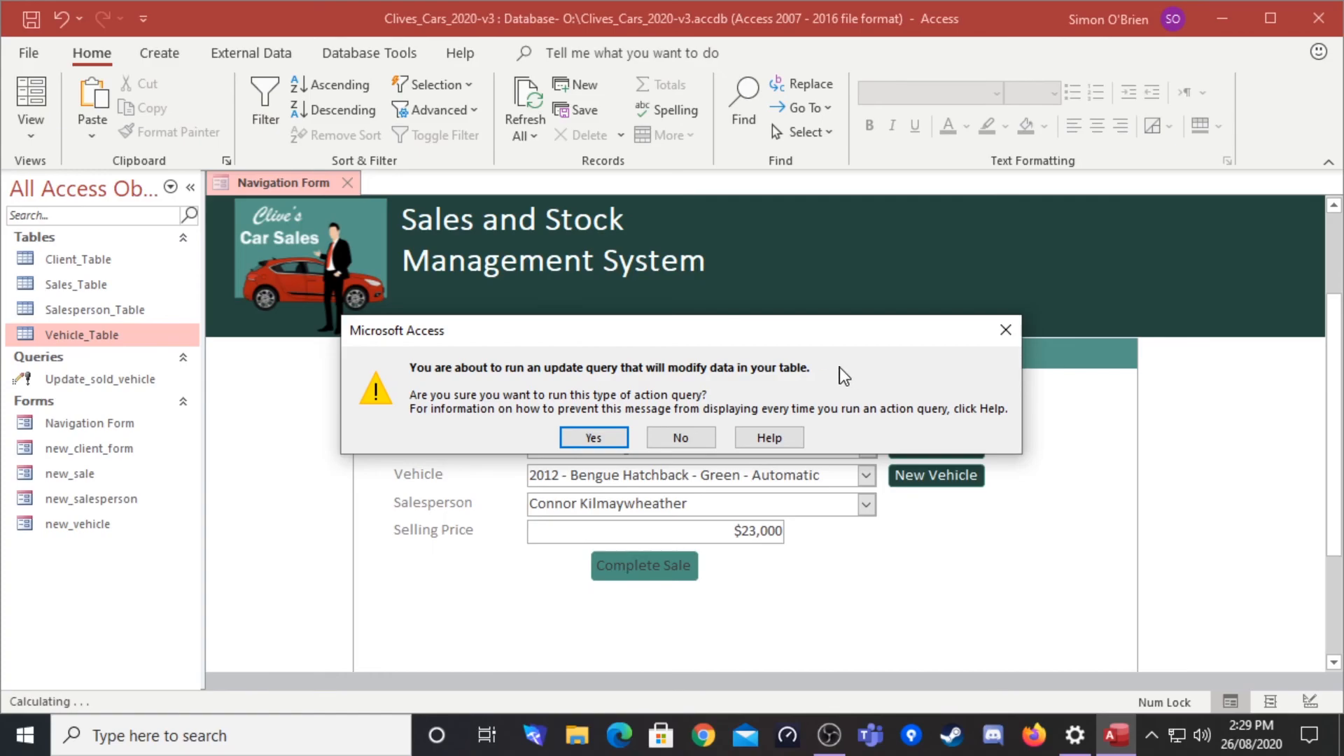
left_click(604, 438)
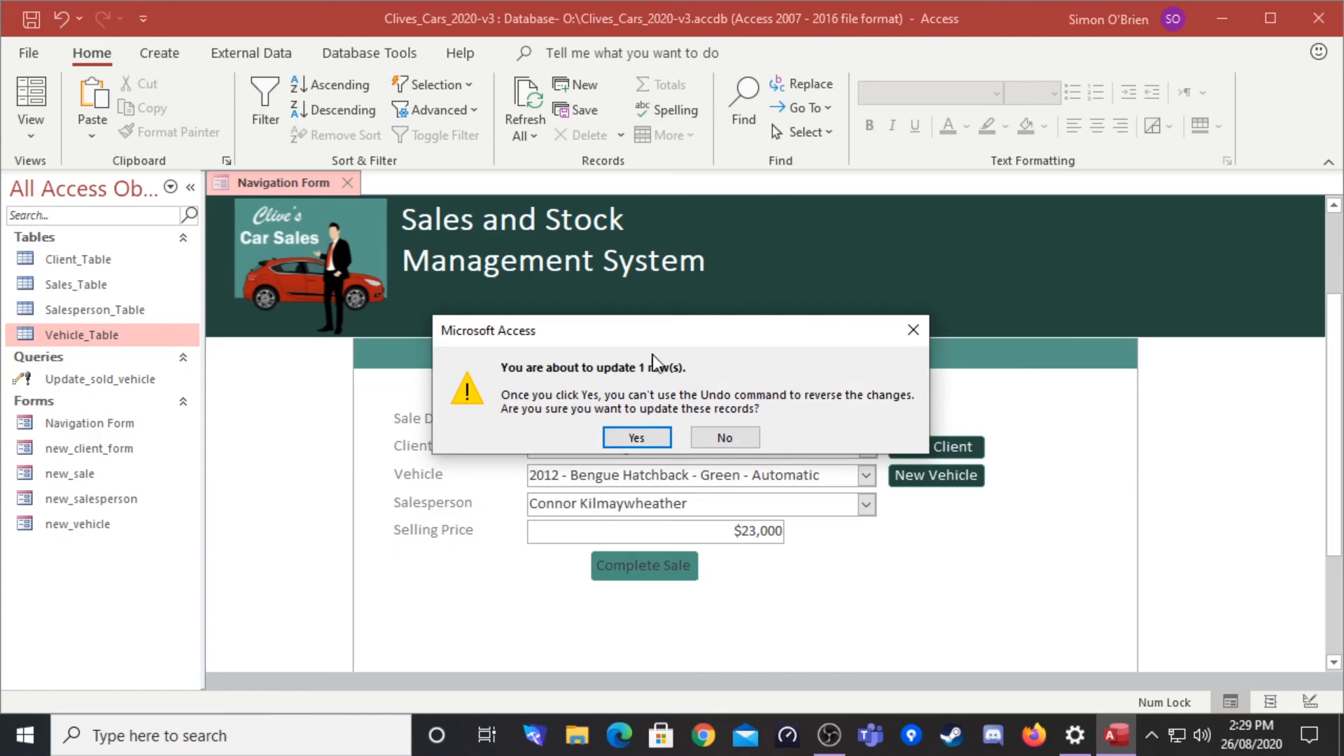
left_click(652, 440)
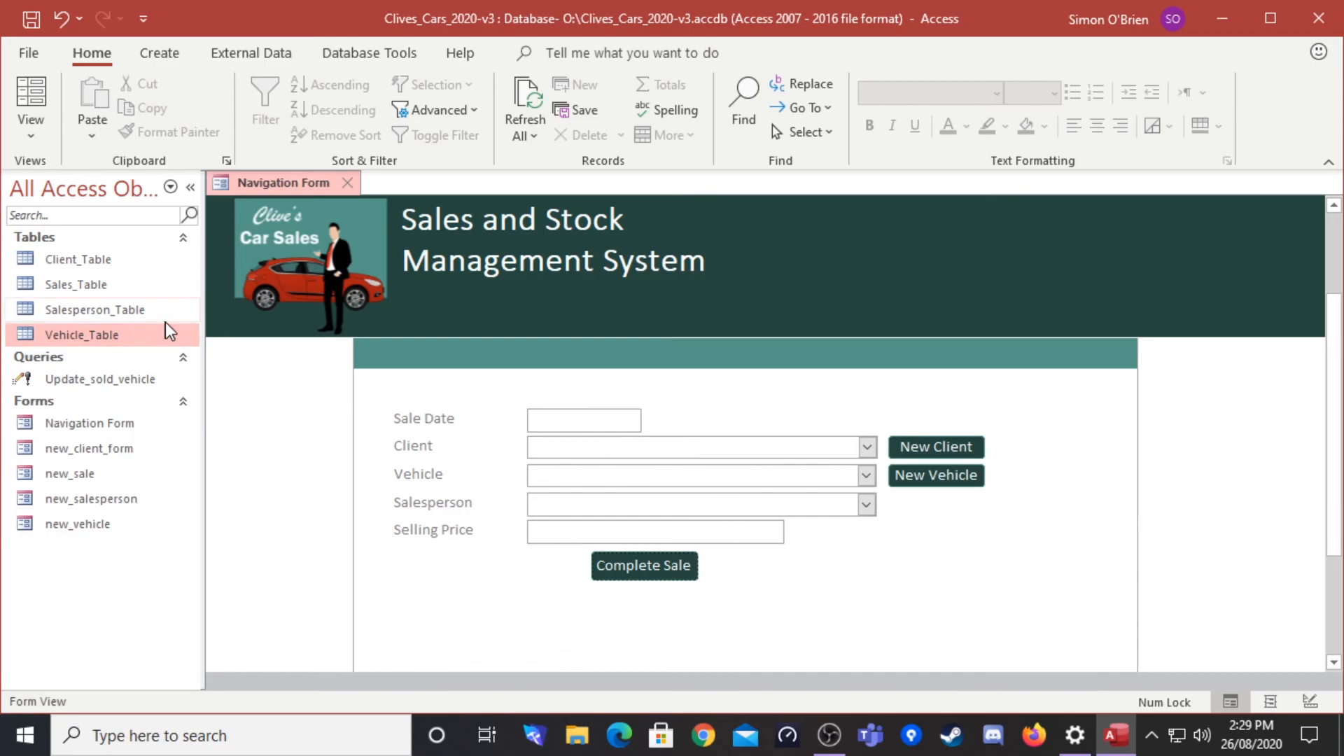
Check the Sold? value of the green Bengue Hatchback in Vehicle_Table and close the table
double_click(90, 333)
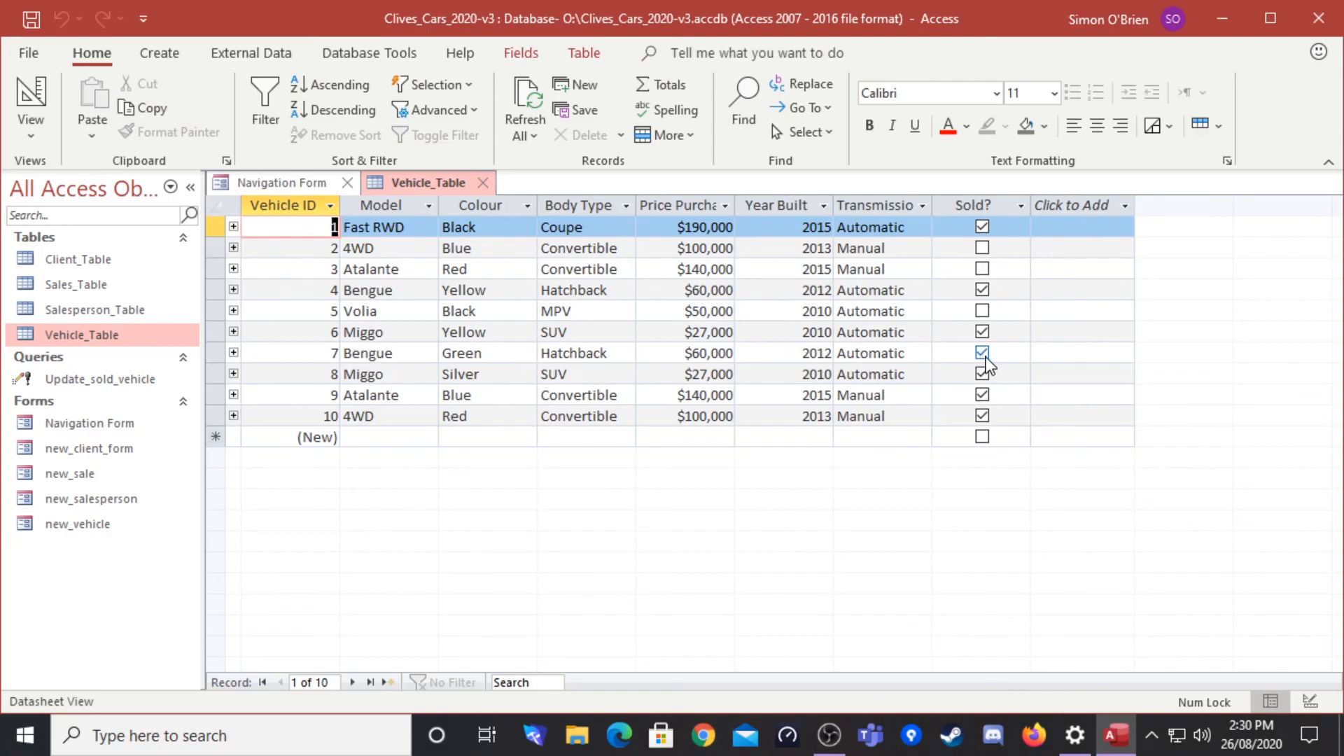
left_click(486, 184)
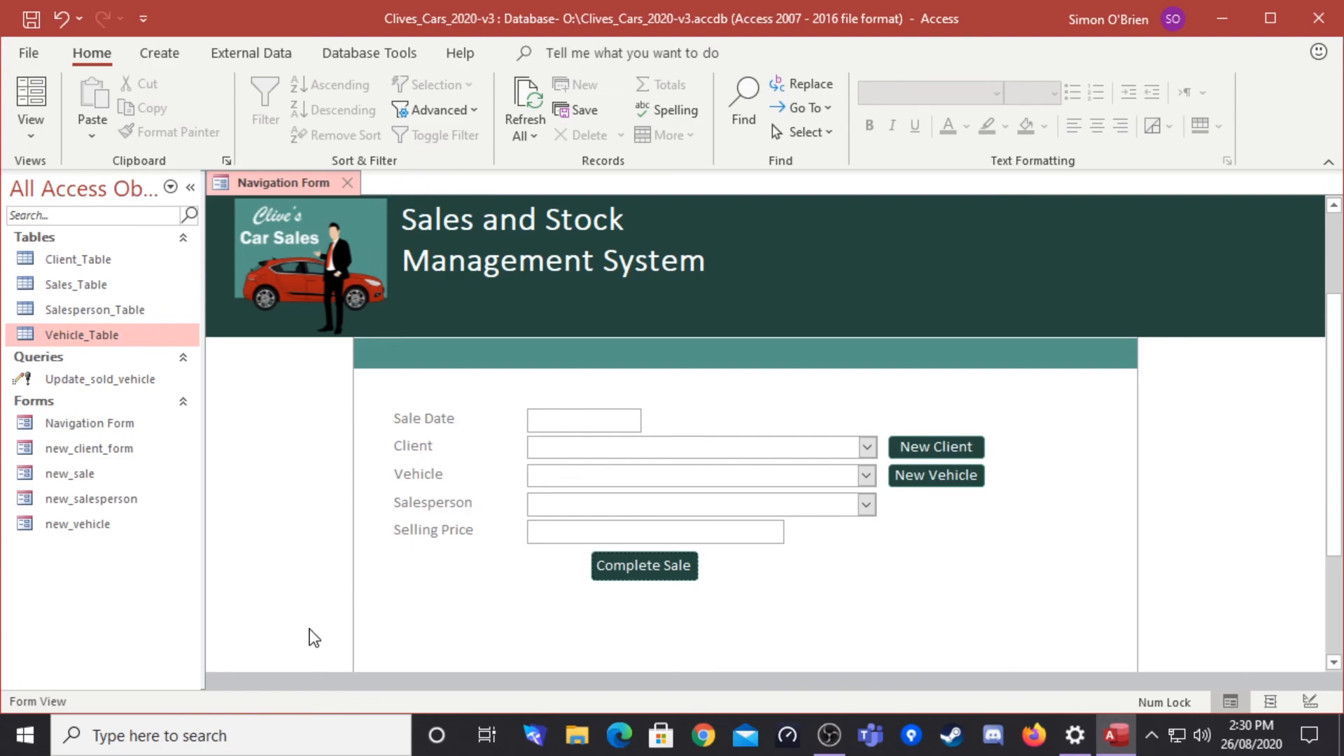
left_click(621, 561)
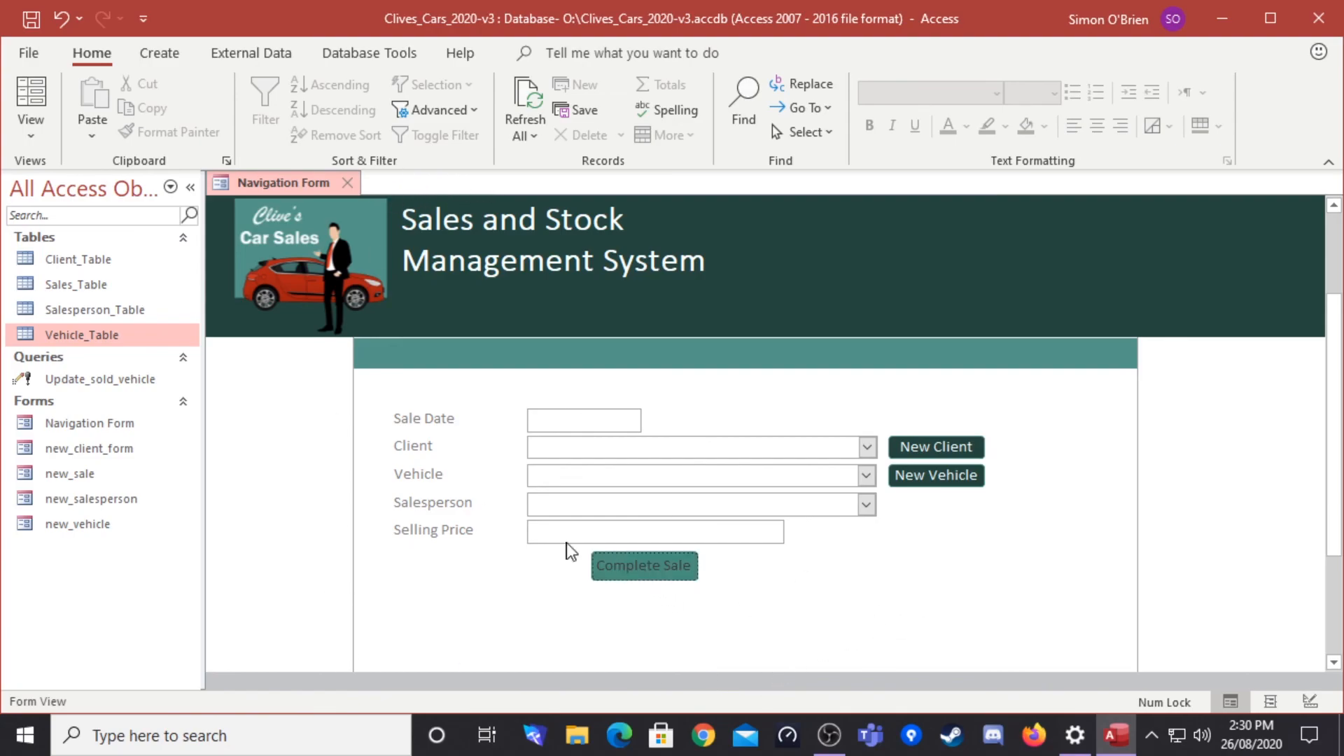
left_click(649, 576)
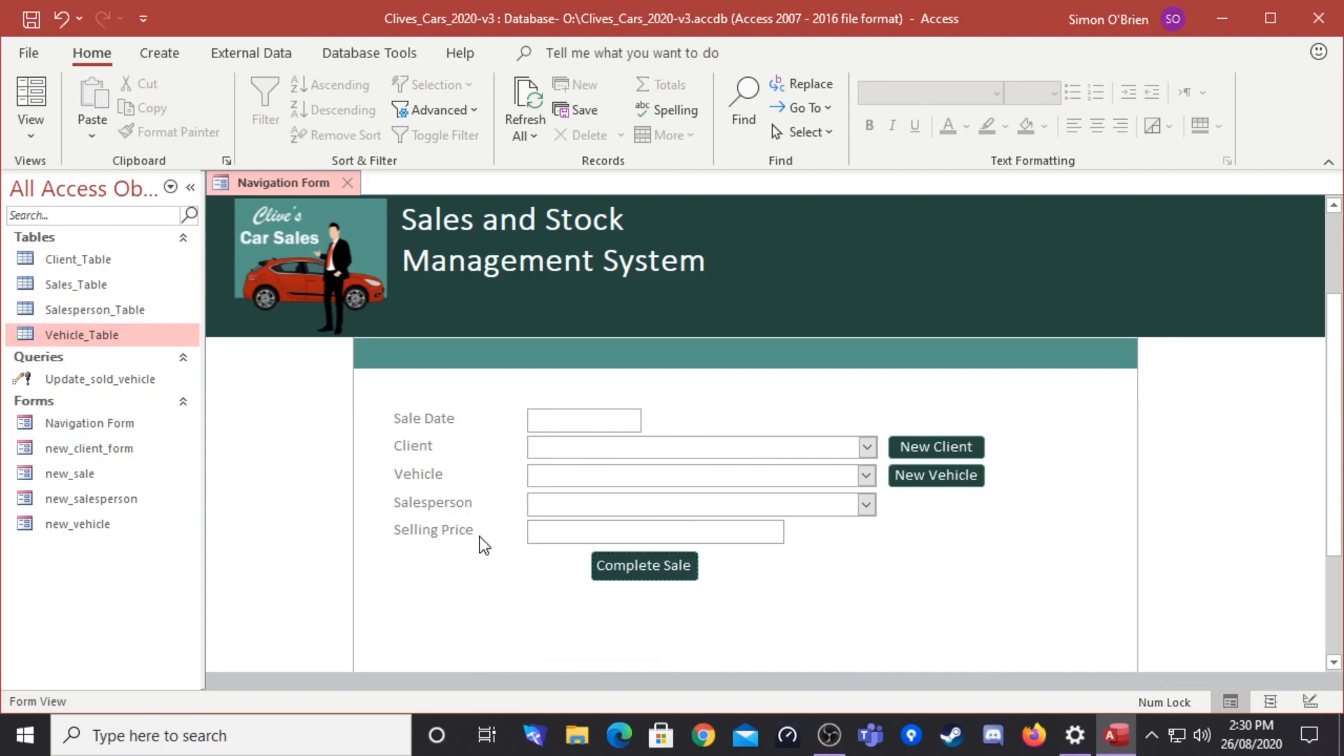